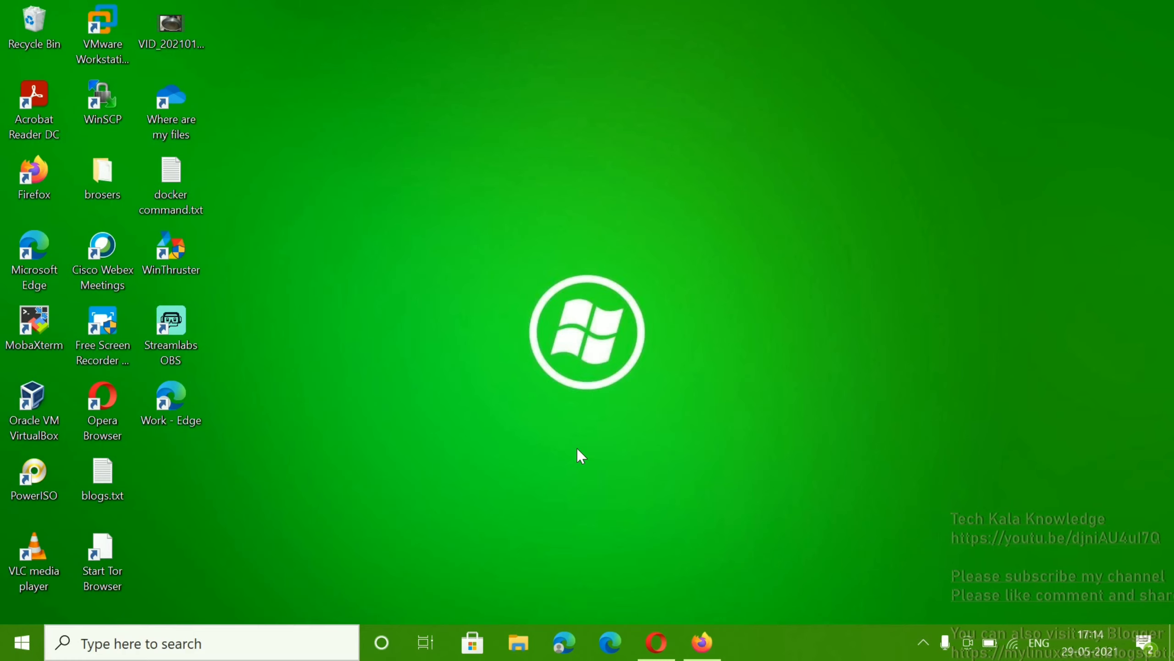
Step: Bring Firefox forward, glance at the VirtualBox Downloads tab, then return to the 'solaris 11 download' results
{"action": "left_click", "coordinate": [701, 642]}
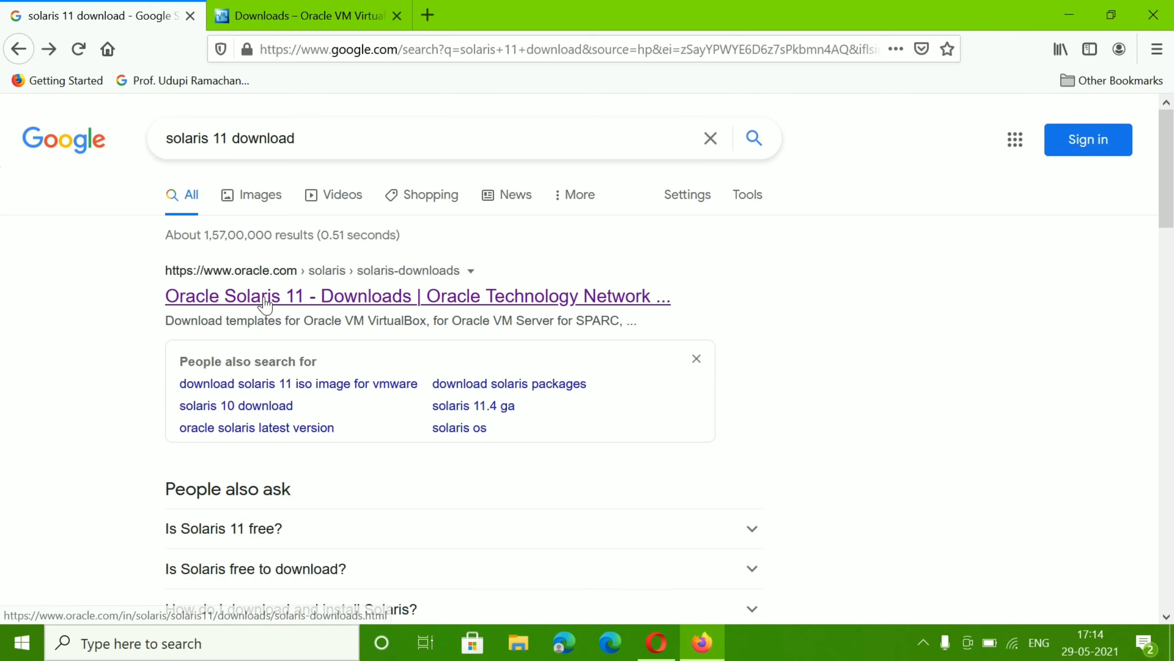
{"action": "left_click", "coordinate": [324, 15]}
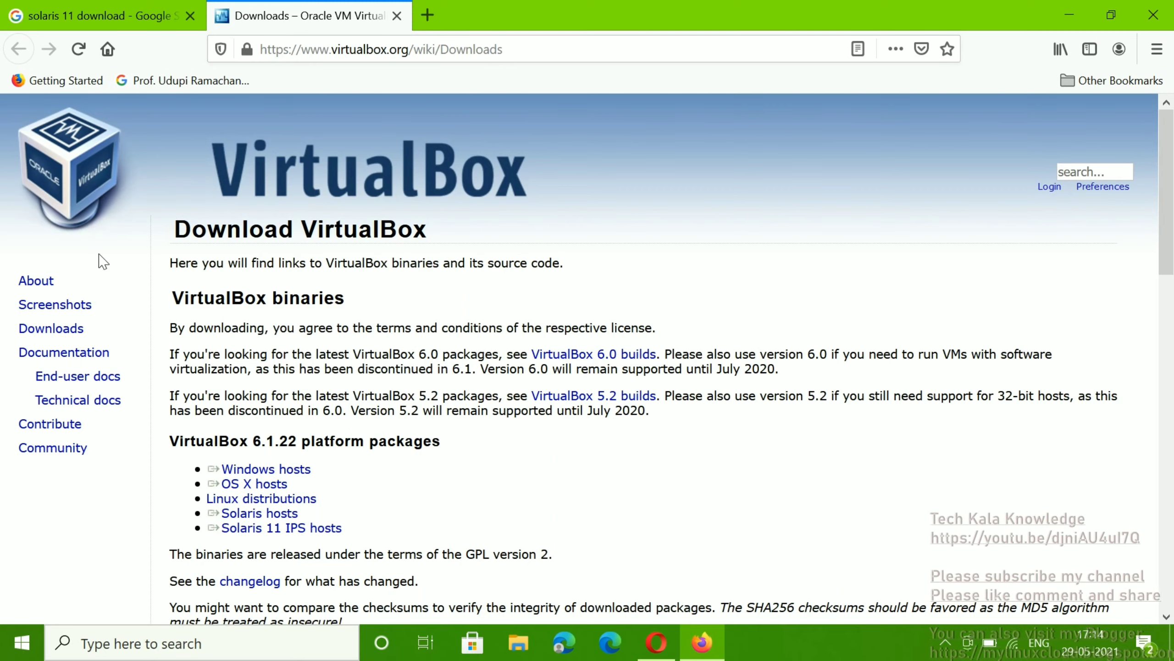
{"action": "double_click", "coordinate": [63, 329]}
{"action": "left_click", "coordinate": [292, 303]}
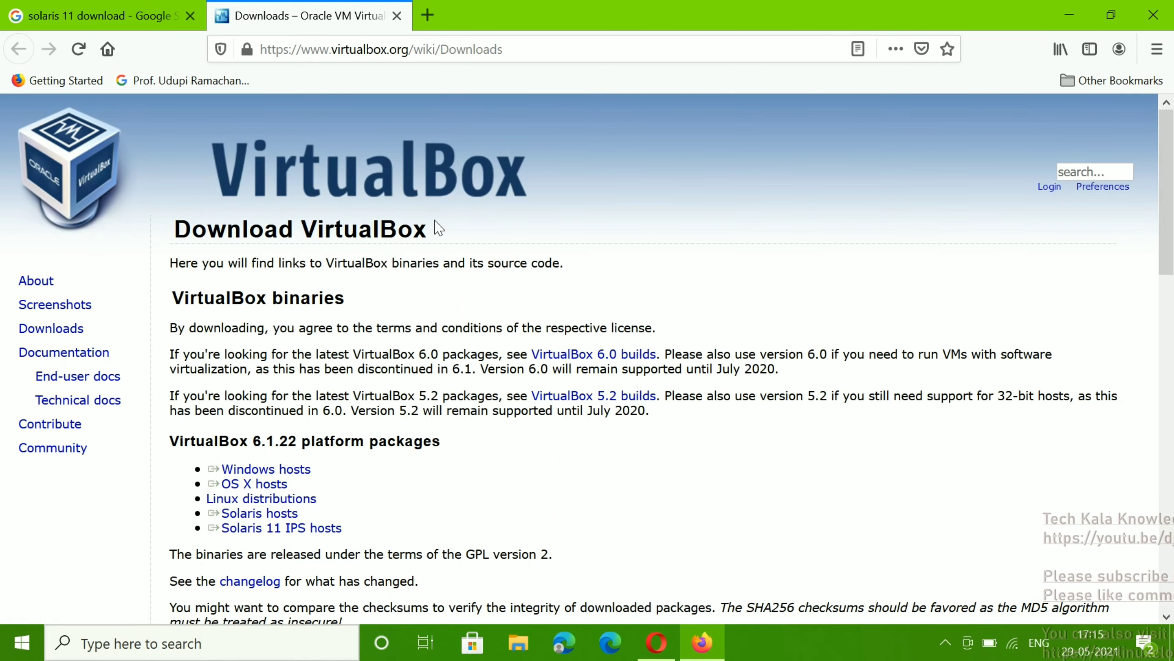
{"action": "left_click", "coordinate": [99, 15]}
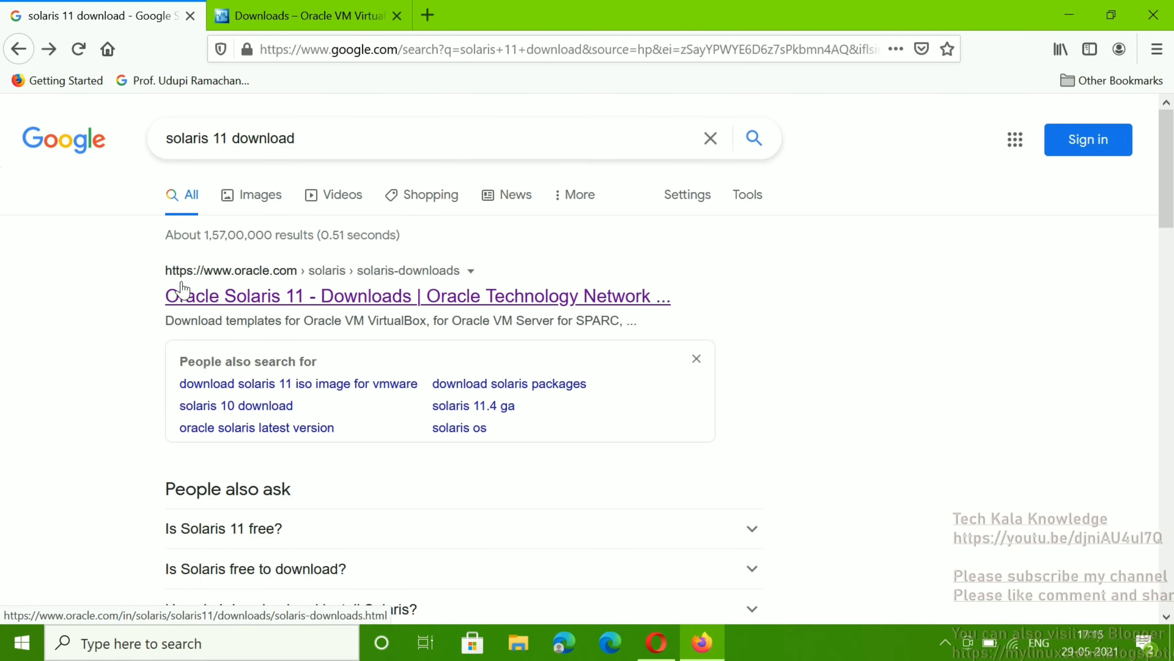
Step: Open Oracle's Solaris 11 downloads page and its Installation from CD/DVD or USB section
{"action": "left_click", "coordinate": [236, 291]}
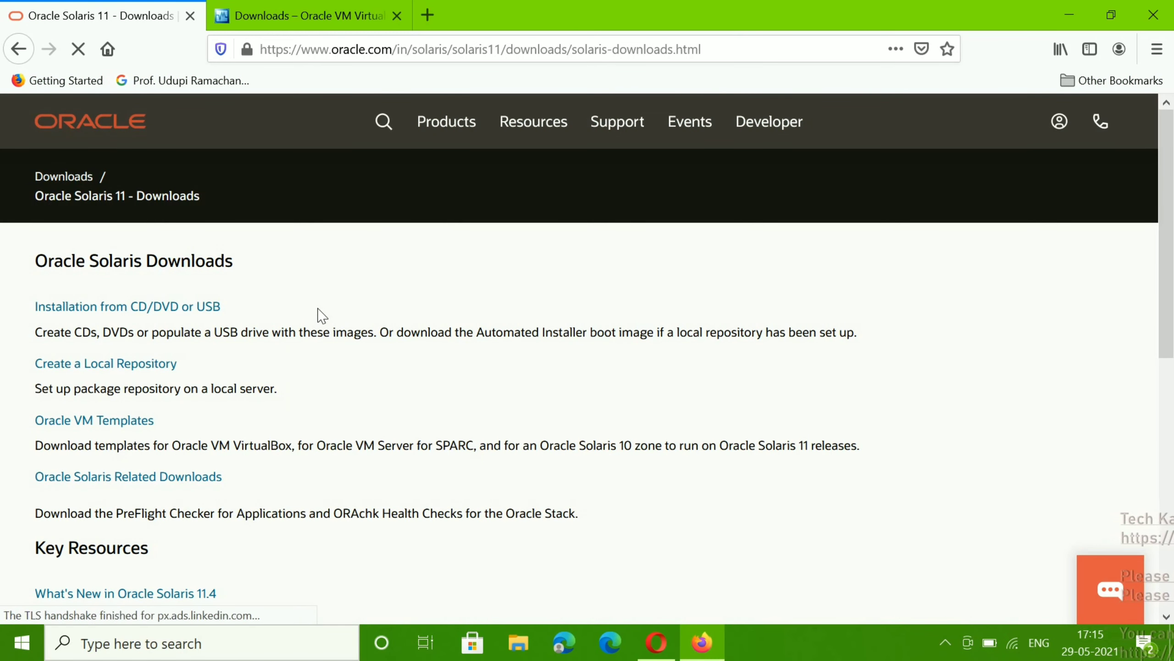
{"action": "left_click", "coordinate": [126, 313]}
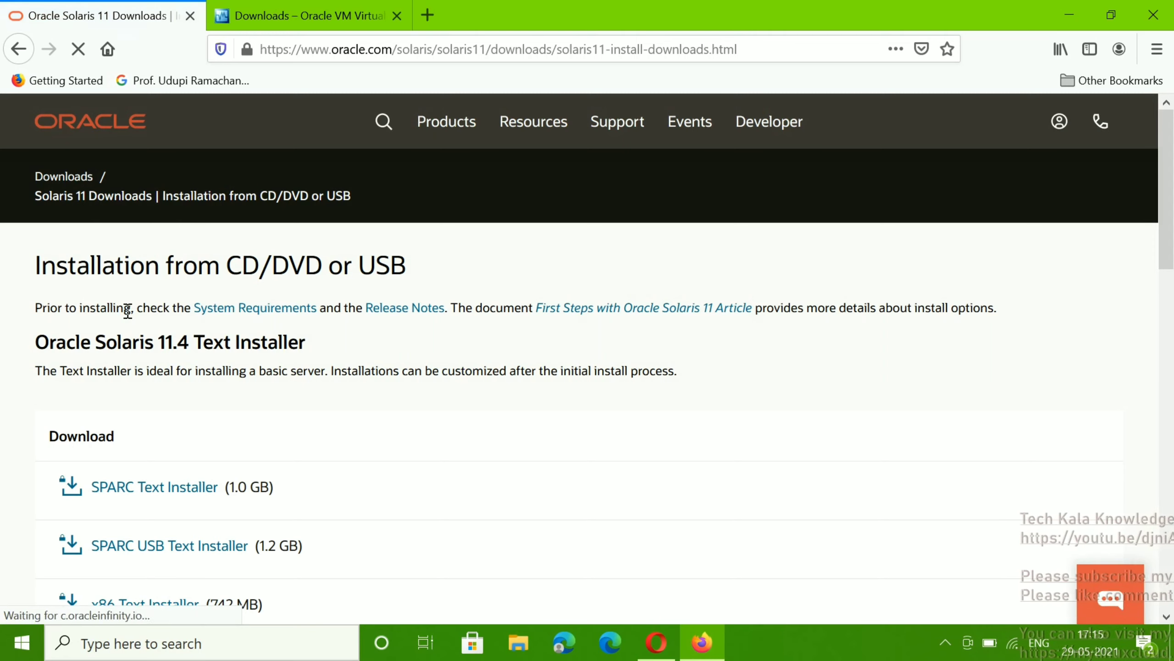
{"action": "scroll", "coordinate": [127, 313], "scroll_direction": "down", "scroll_amount": 5}
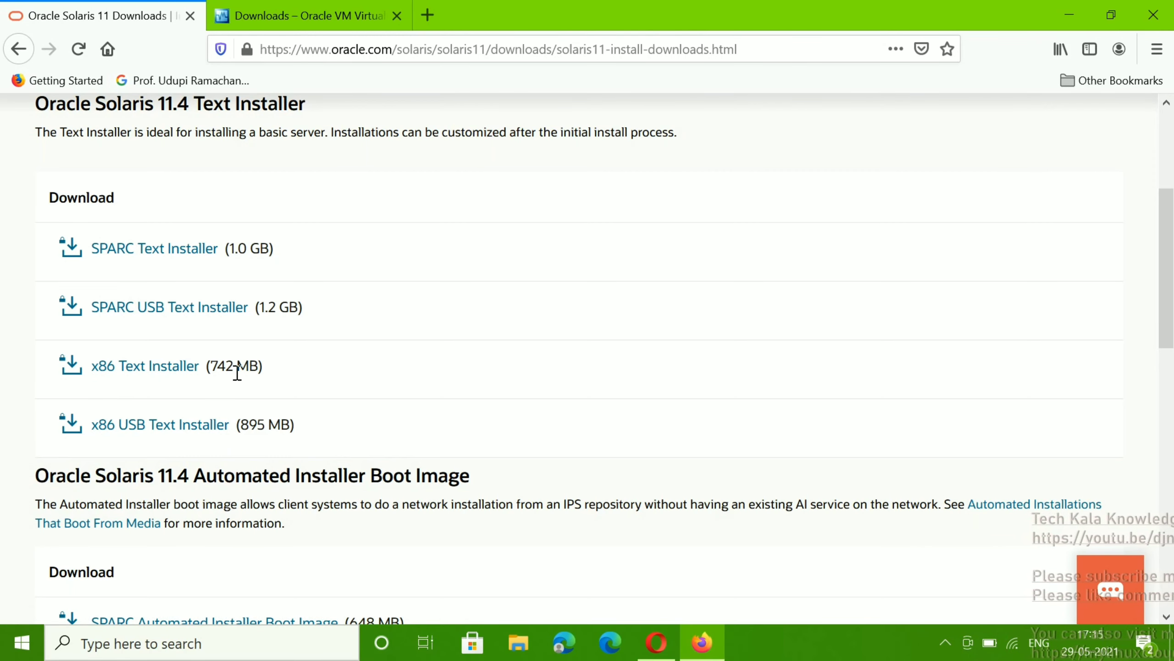
Step: Request the x86 Text Installer, accept the Oracle License Agreement, and download sol-11_4-text-x86.iso
{"action": "left_click", "coordinate": [180, 367]}
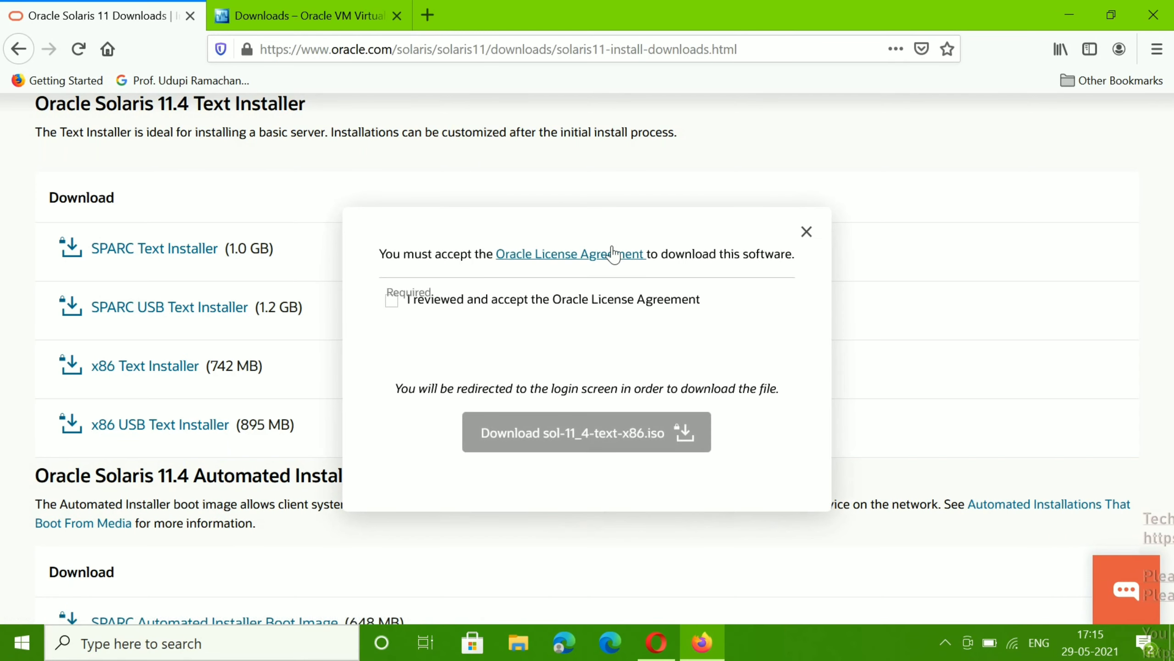
{"action": "left_click", "coordinate": [396, 300]}
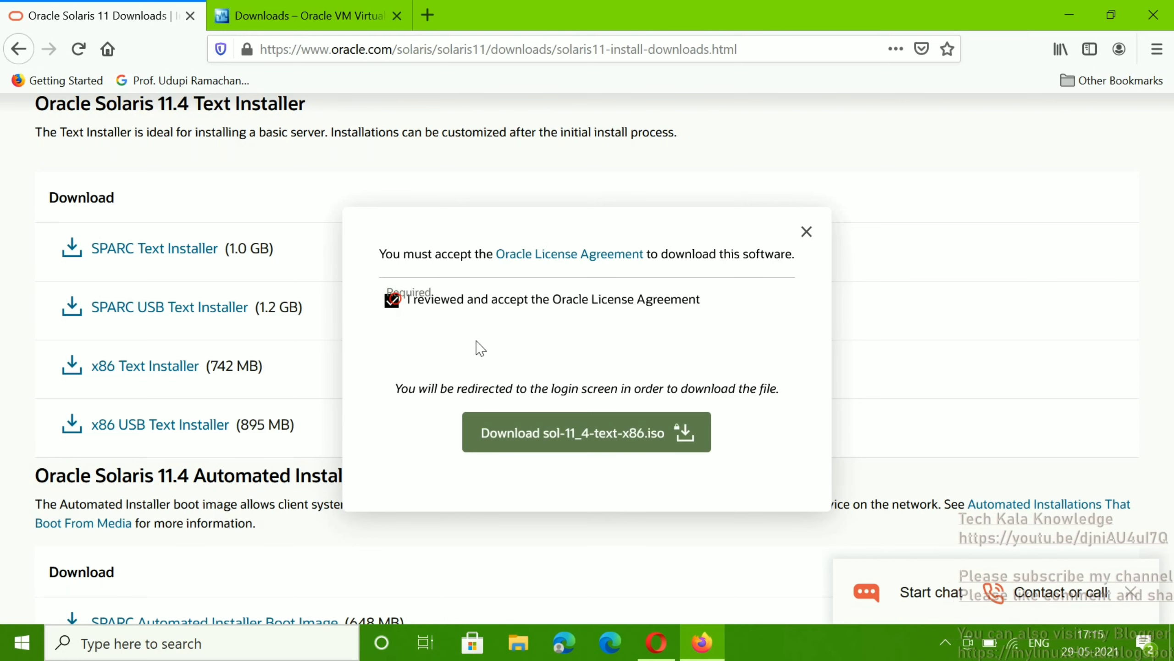
{"action": "left_click", "coordinate": [562, 435]}
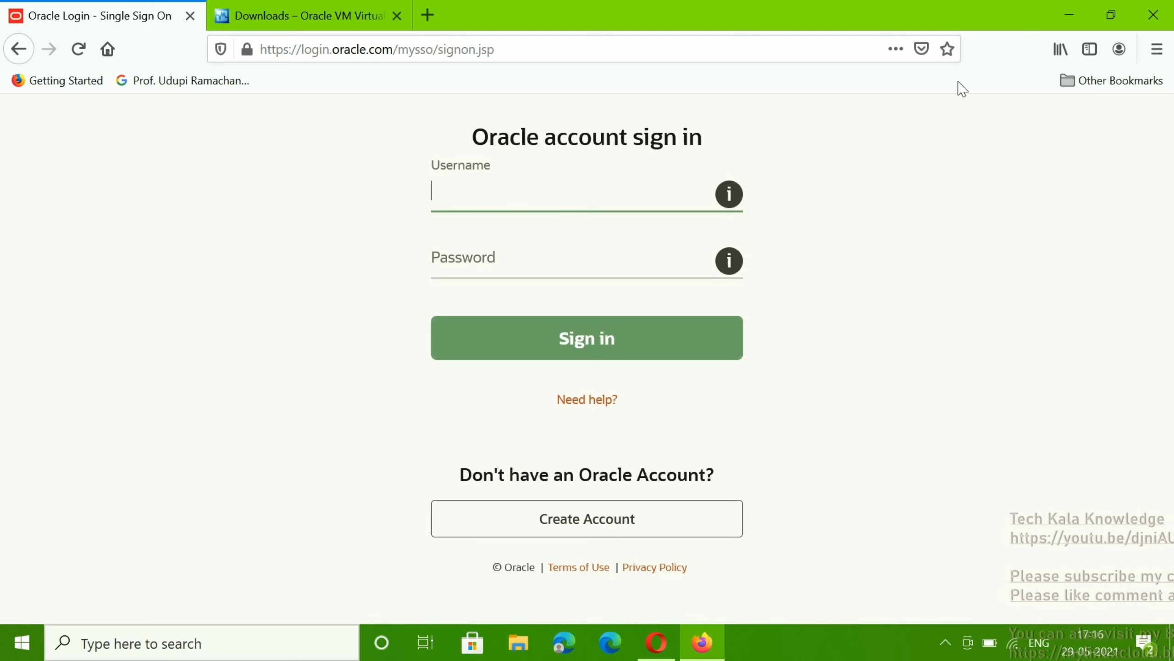
Step: Launch VirtualBox and start a new VM named Test_solaris with version Oracle Solaris 11 (64-bit)
{"action": "left_click", "coordinate": [1065, 13]}
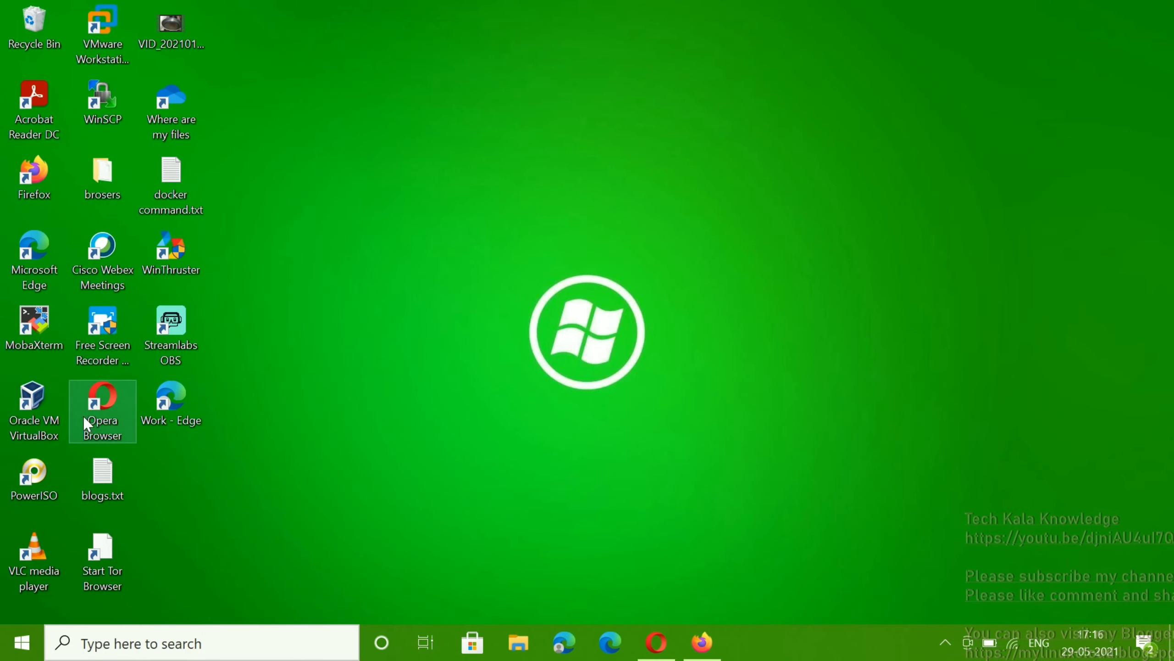
{"action": "double_click", "coordinate": [30, 408]}
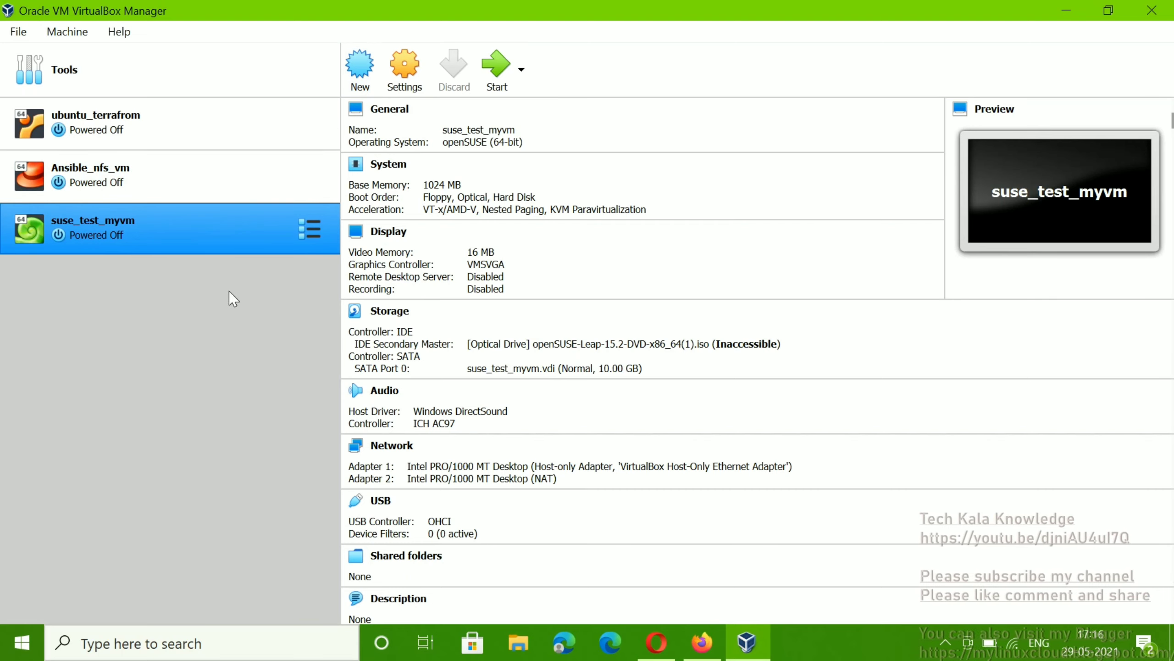
{"action": "left_click", "coordinate": [361, 69]}
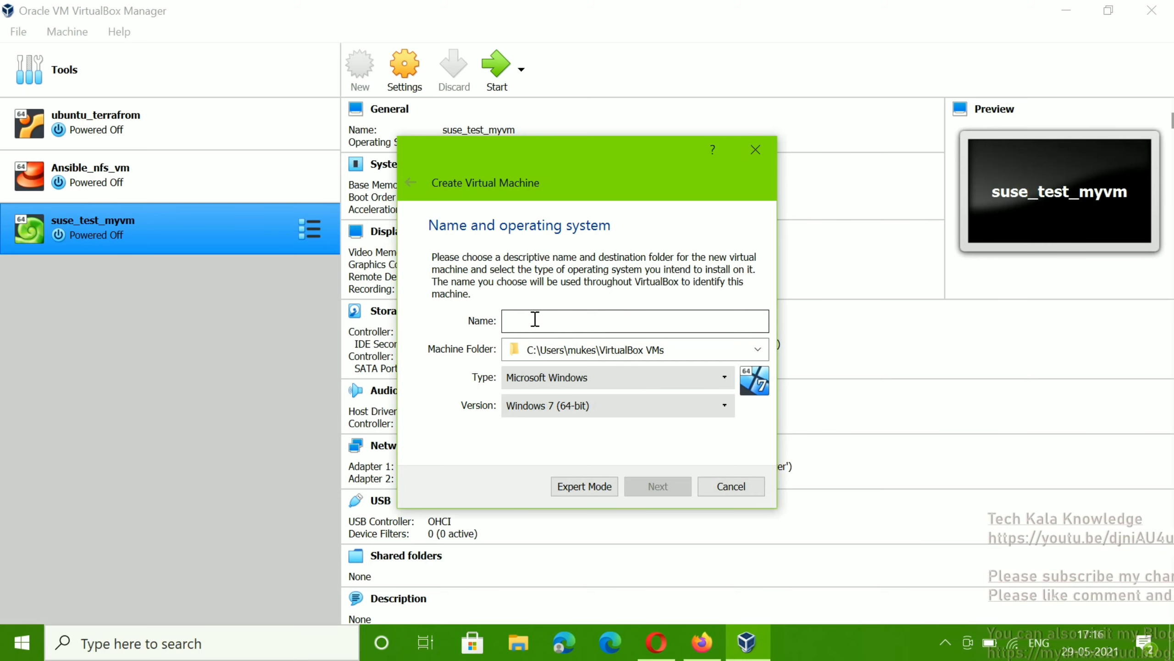
{"action": "type", "text": "Test"}
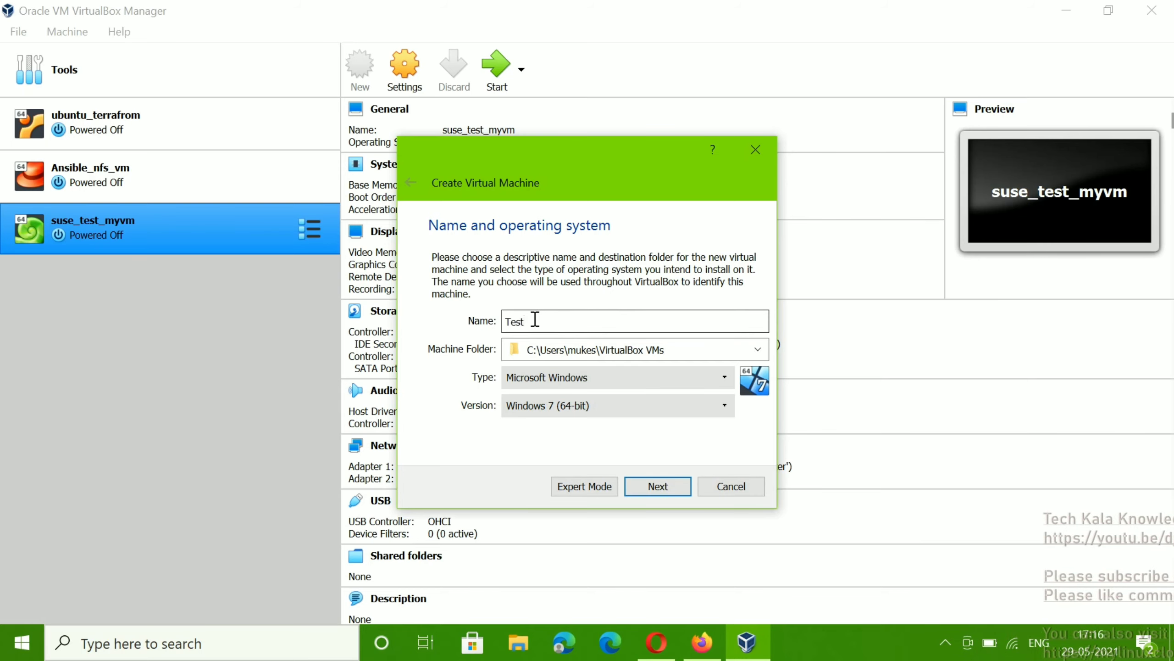
{"action": "type", "text": "_s"}
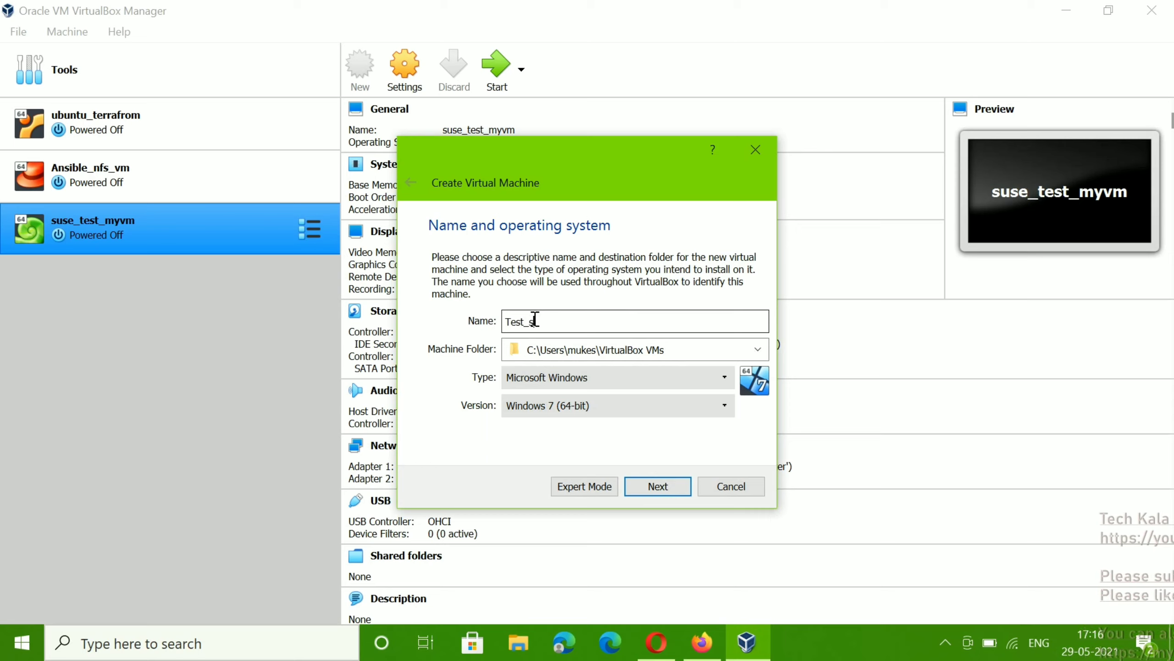
{"action": "type", "text": "olaris"}
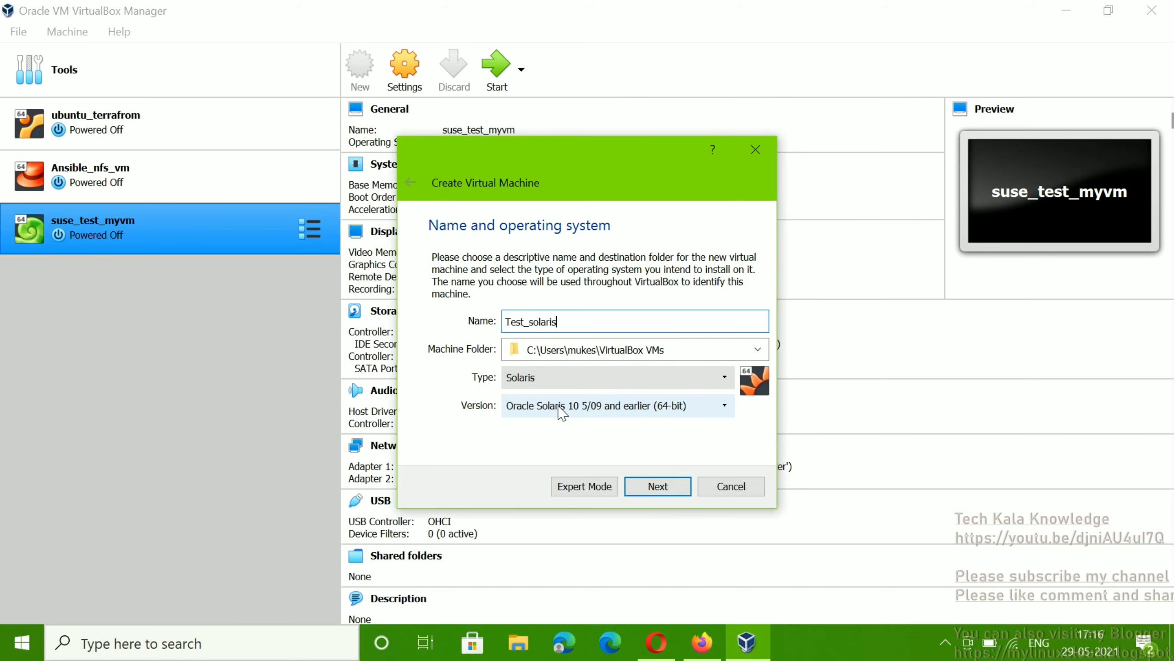
{"action": "left_click", "coordinate": [560, 407]}
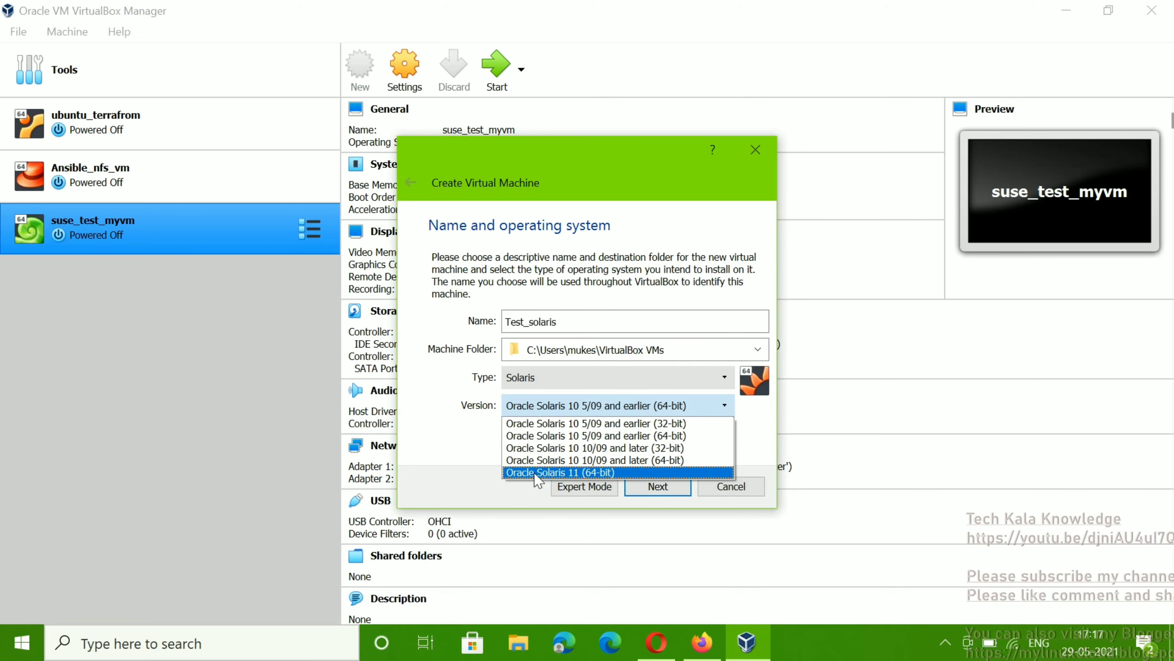
{"action": "left_click", "coordinate": [536, 473]}
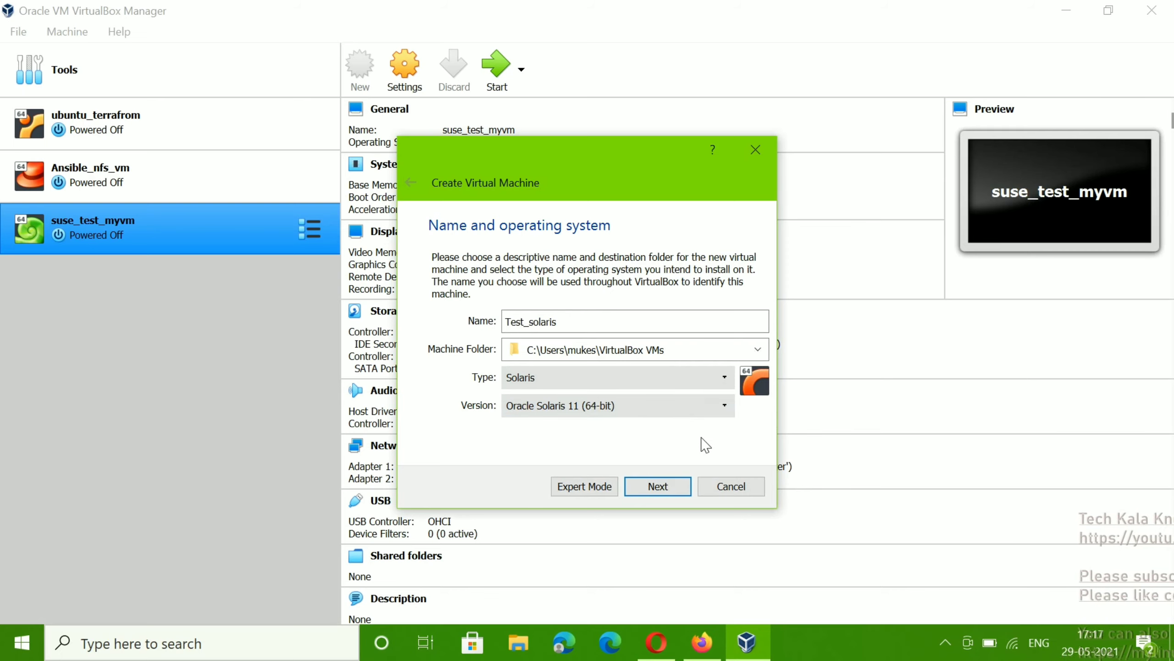
{"action": "left_click", "coordinate": [666, 490]}
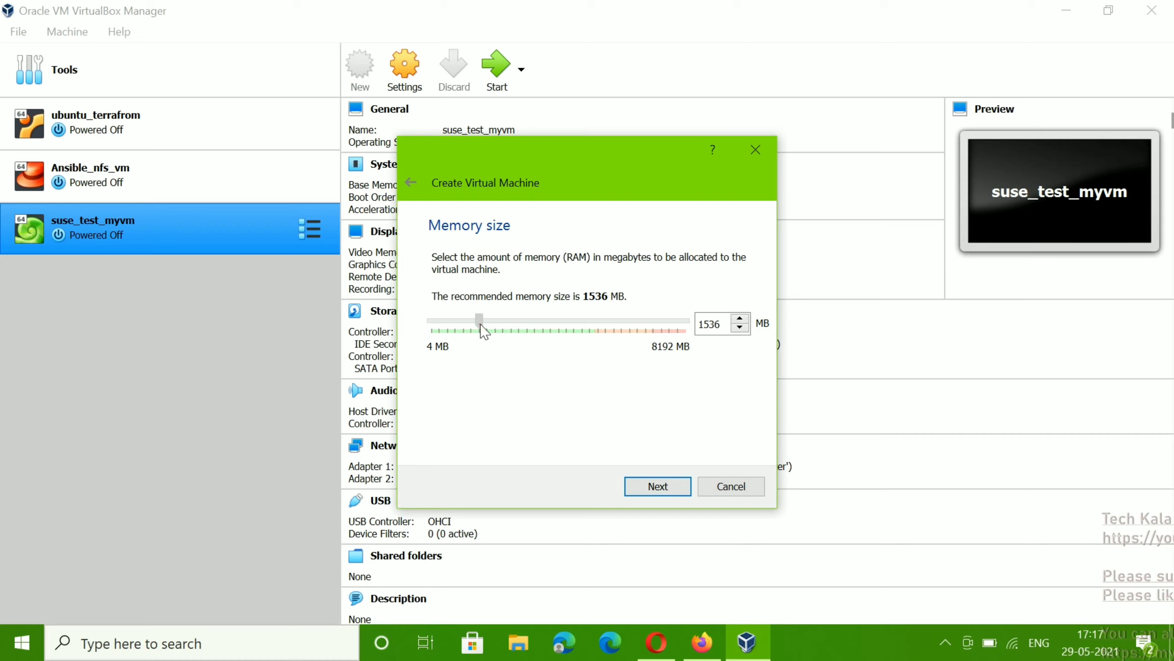
Step: Raise the machine's memory to 2048 MB and choose to create a new virtual hard disk
{"action": "left_click_drag", "start_coordinate": [480, 324], "coordinate": [486, 322]}
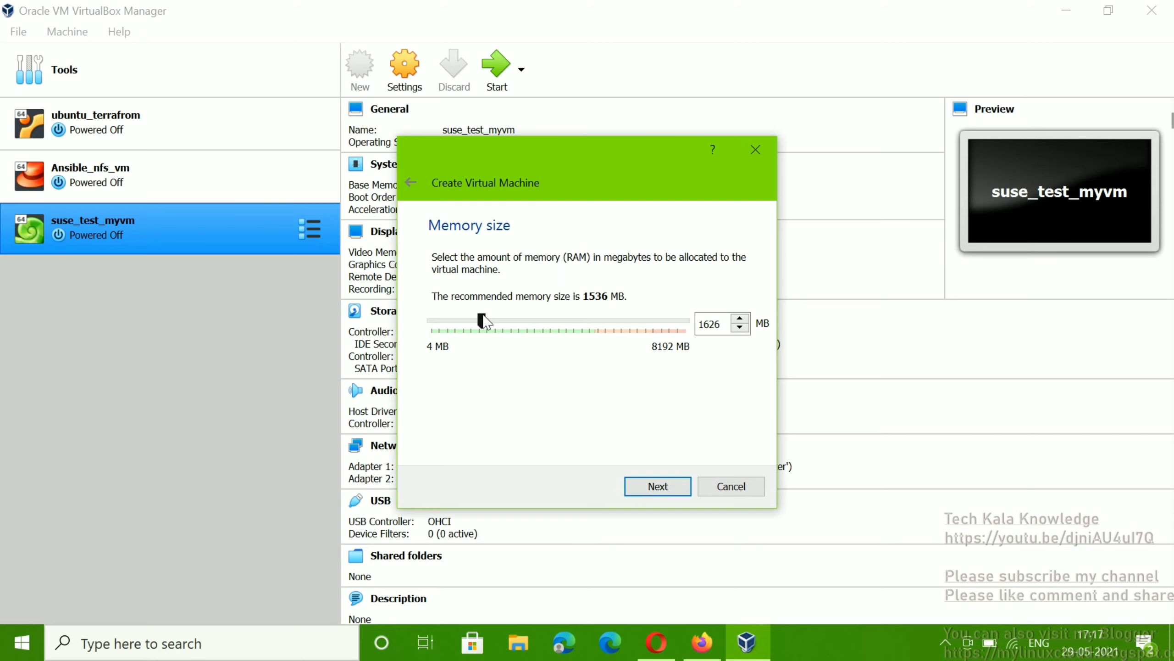
{"action": "left_click_drag", "start_coordinate": [483, 321], "coordinate": [498, 324]}
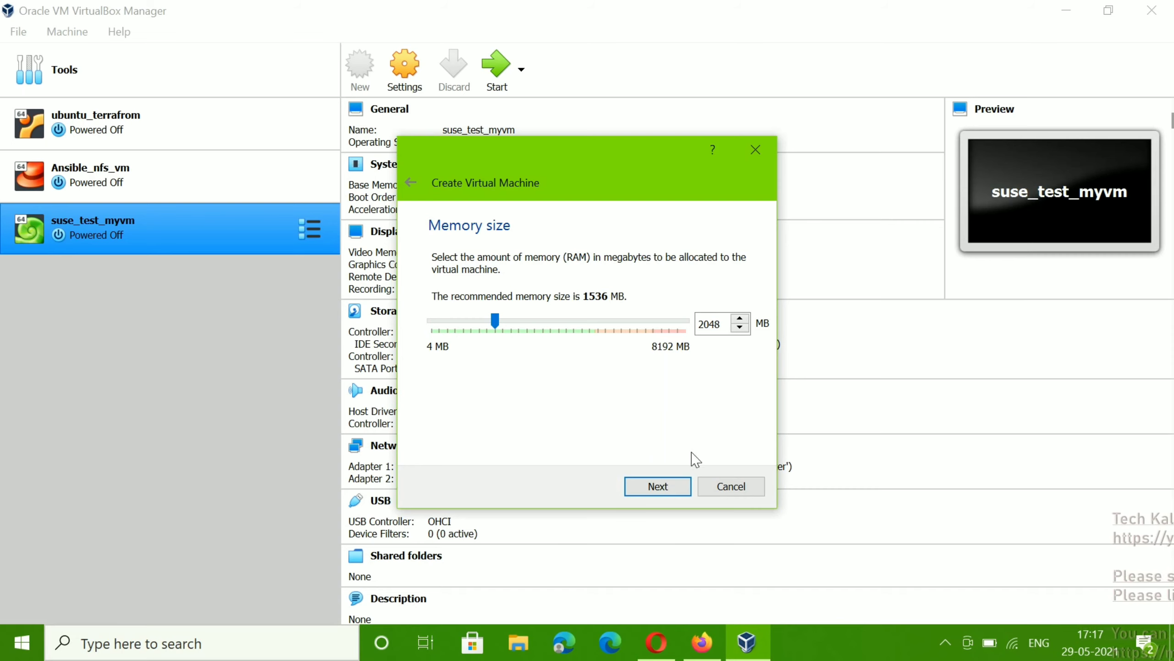
{"action": "left_click", "coordinate": [656, 493]}
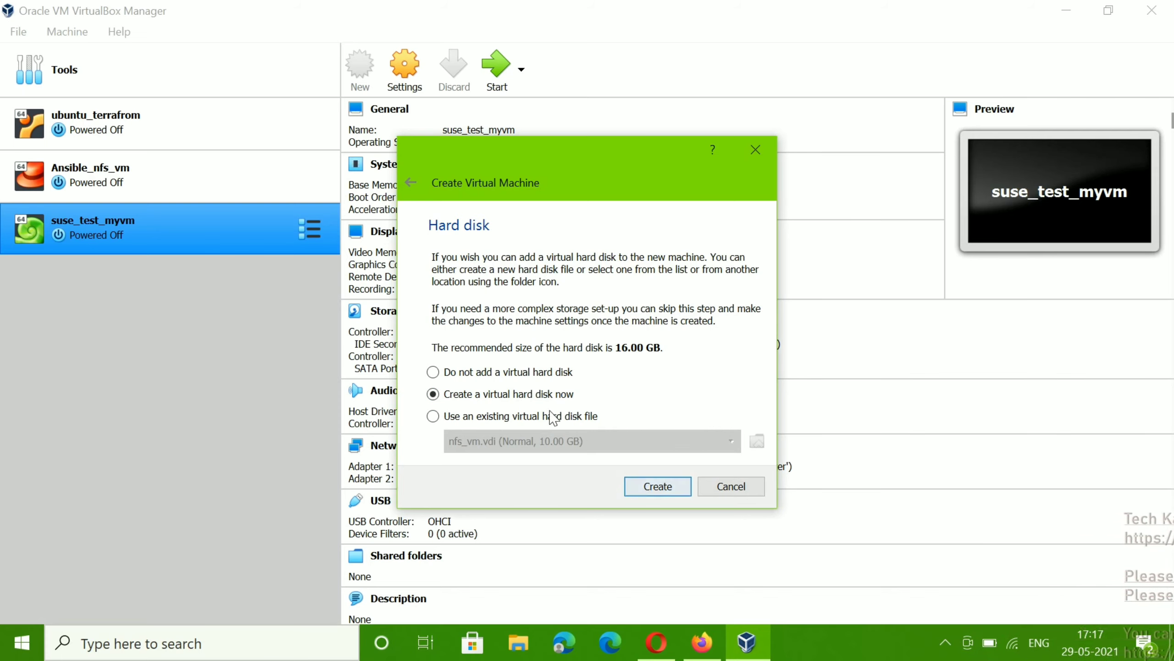
{"action": "left_click", "coordinate": [644, 489]}
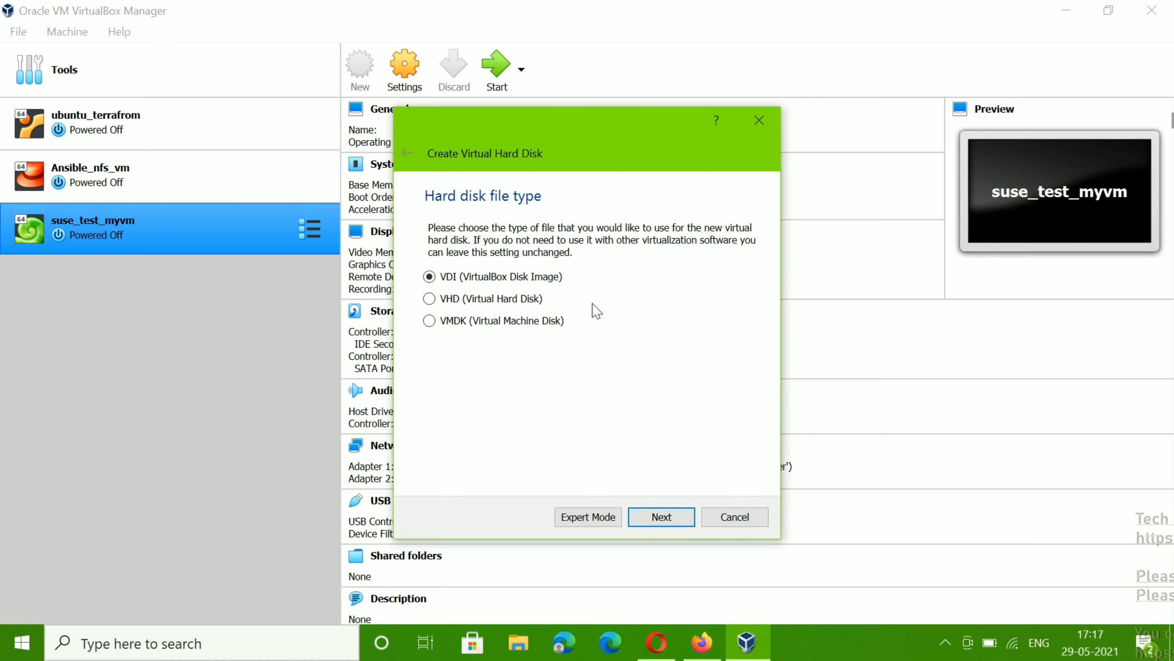
Step: Create a dynamically allocated 20 GB VDI disk at the default location, finishing the Test_solaris machine
{"action": "left_click", "coordinate": [662, 528]}
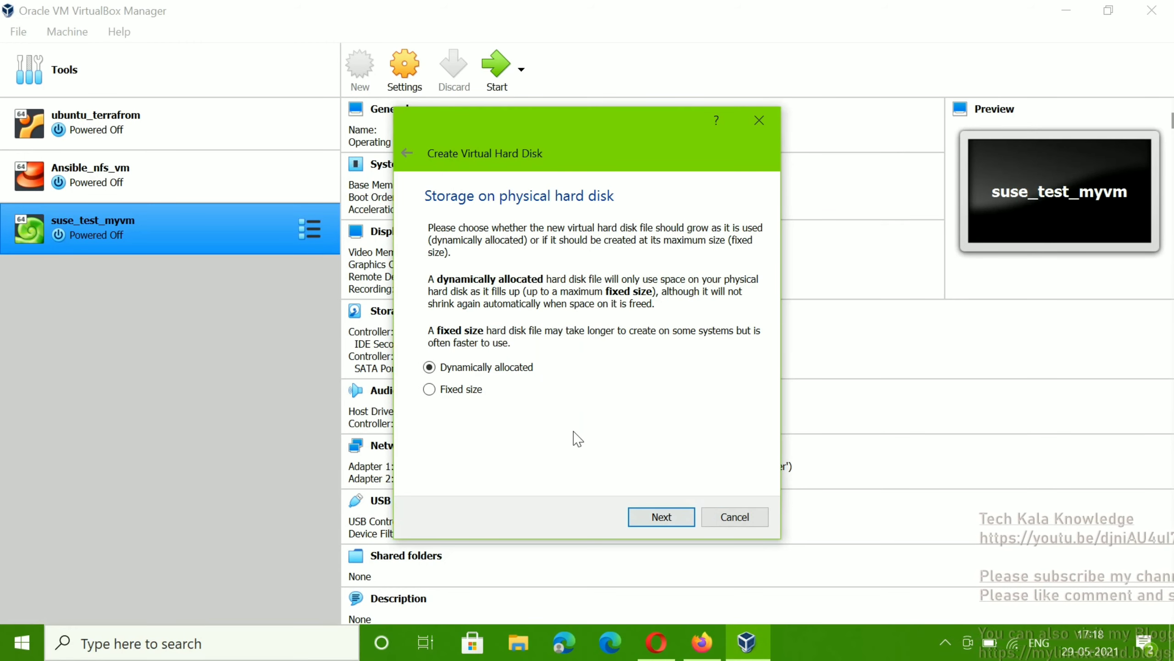
{"action": "left_click", "coordinate": [656, 522]}
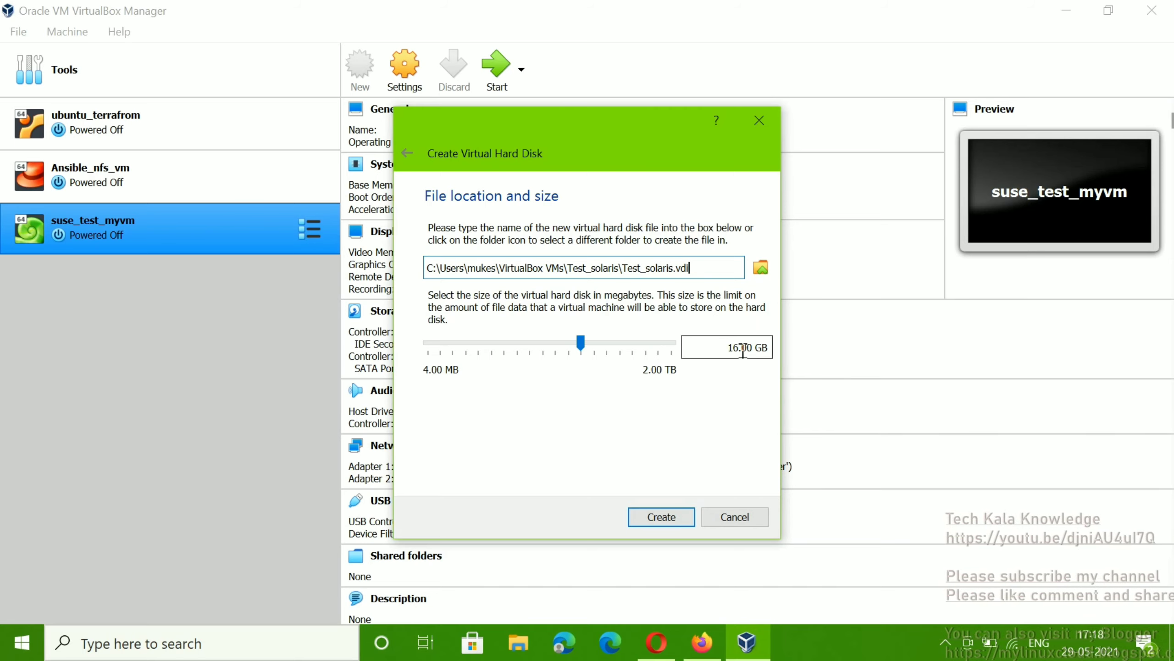
{"action": "left_click", "coordinate": [742, 347]}
{"action": "key", "text": "BackSpace"}
{"action": "key", "text": "BackSpace"}
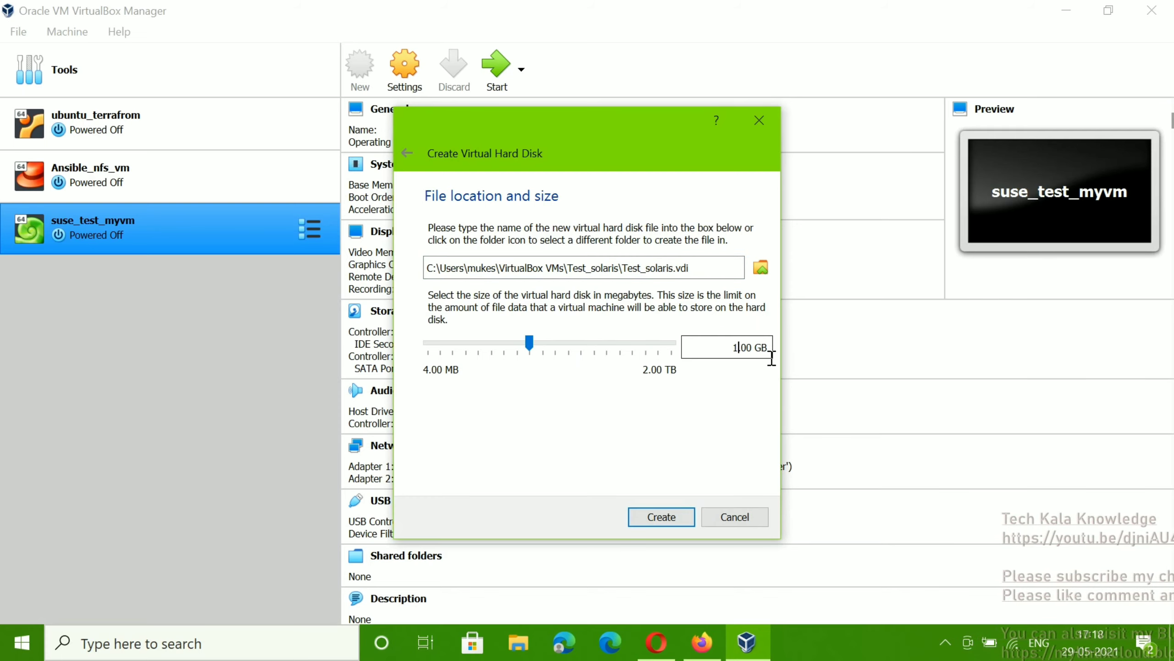
{"action": "type", "text": "20"}
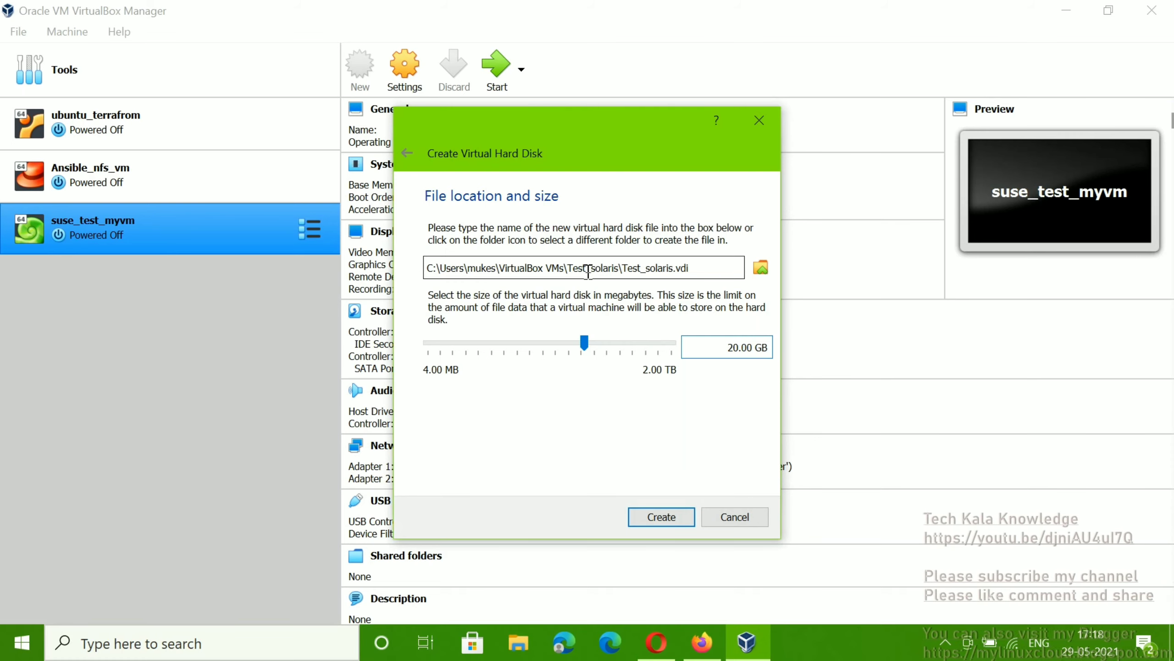
{"action": "left_click", "coordinate": [763, 269]}
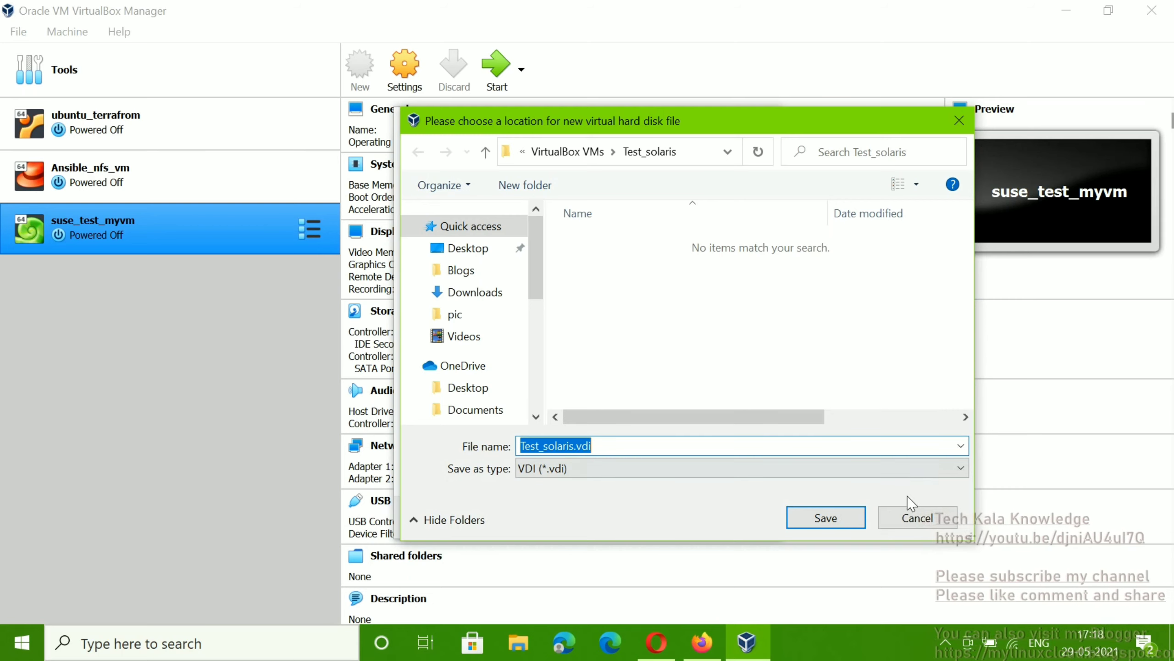
{"action": "left_click", "coordinate": [909, 524]}
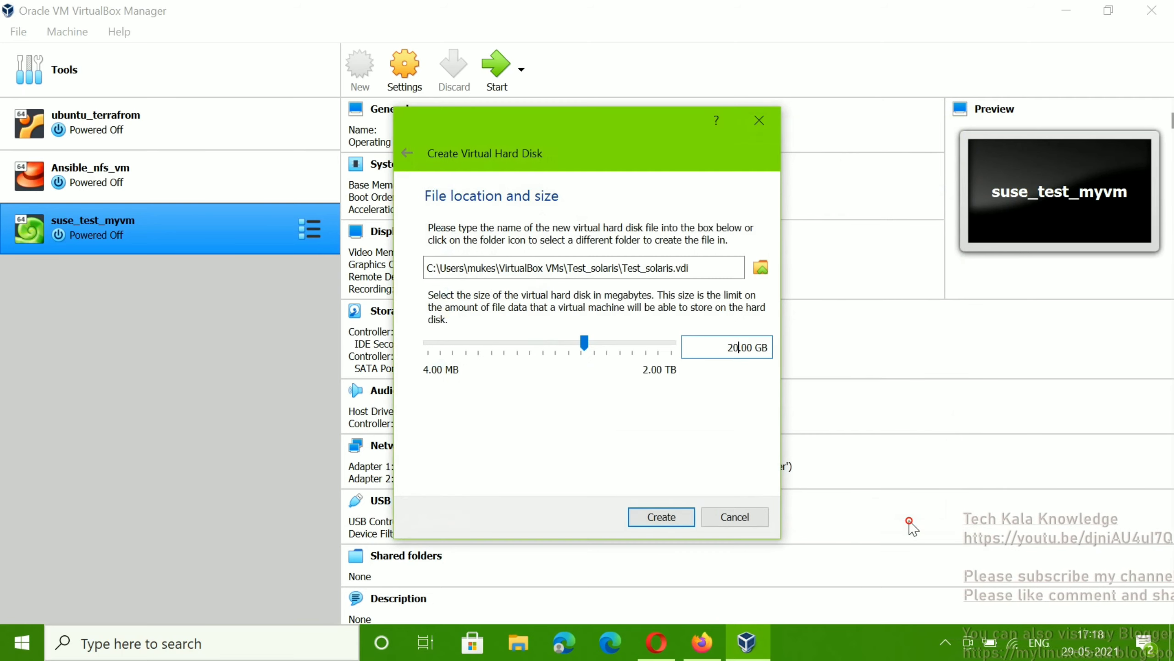
{"action": "left_click", "coordinate": [667, 518]}
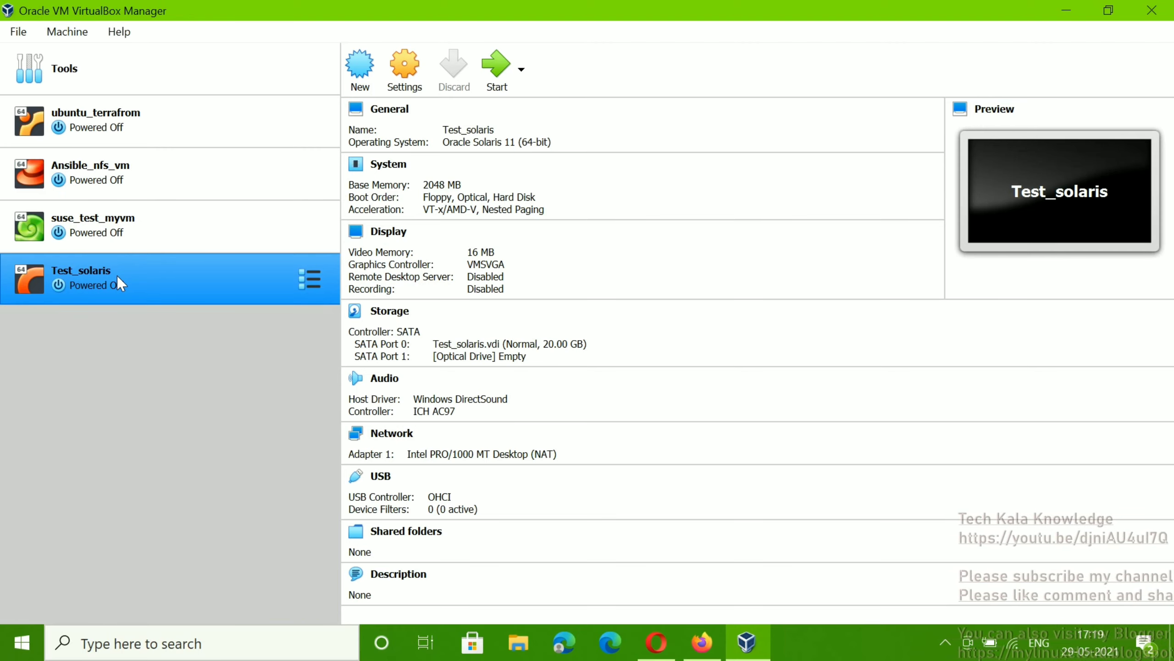
Step: Review Test_solaris's General tabs (Advanced, Description, Disk Encryption), System and Processor settings
{"action": "left_click", "coordinate": [415, 84]}
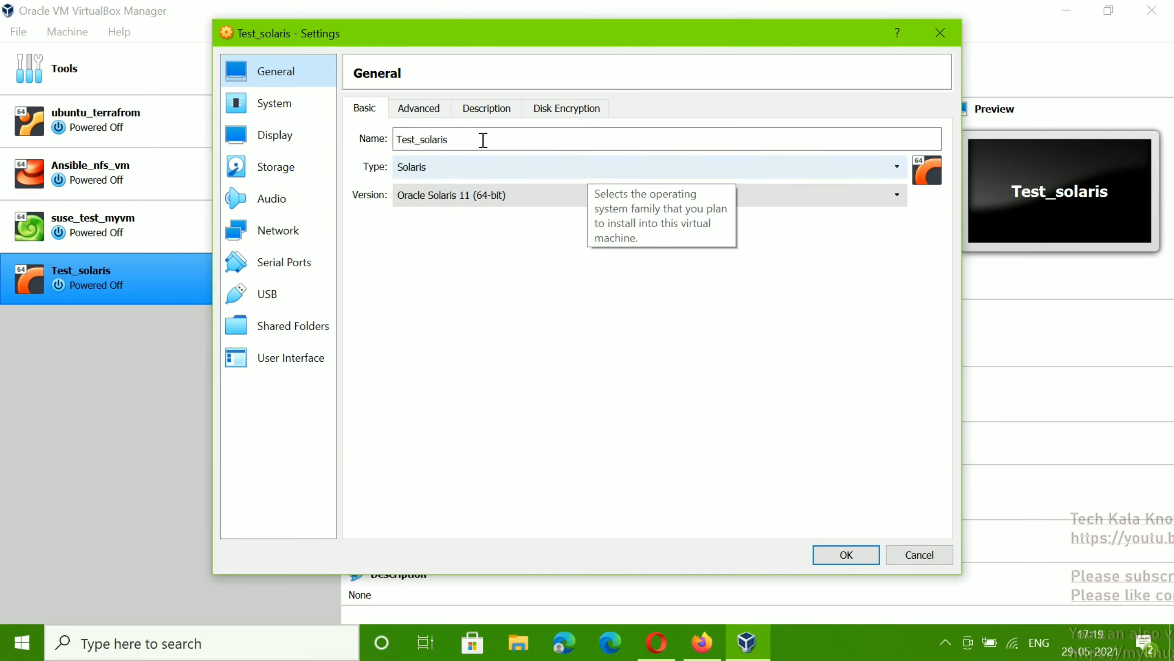
{"action": "left_click", "coordinate": [418, 110]}
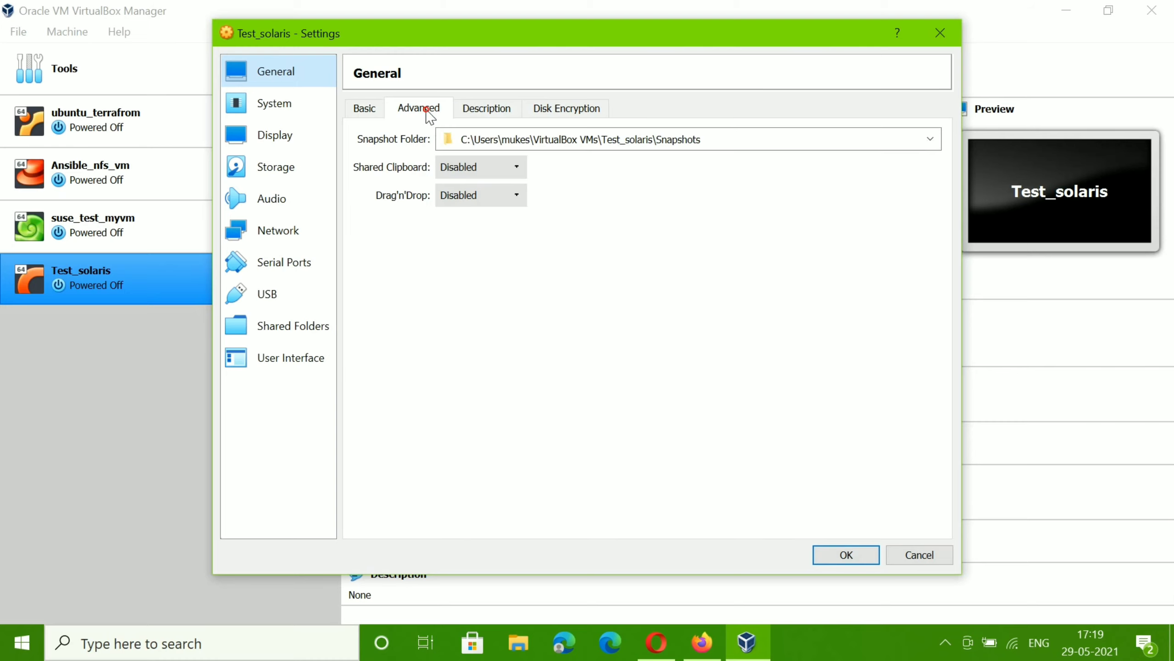
{"action": "left_click", "coordinate": [488, 111]}
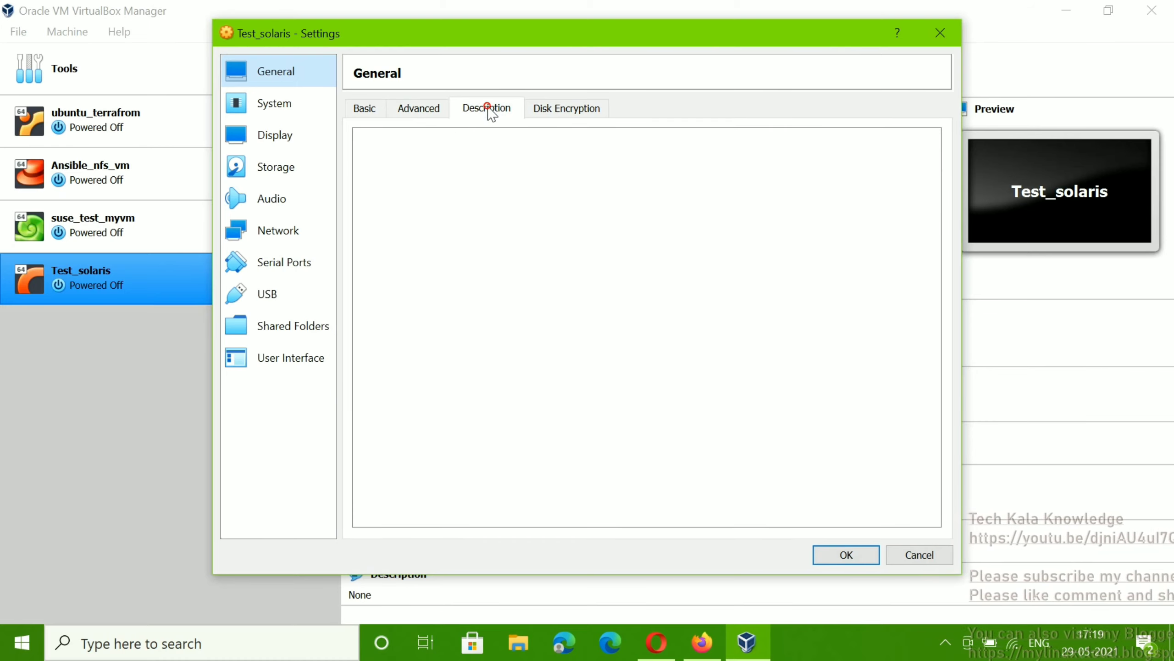
{"action": "left_click", "coordinate": [568, 106]}
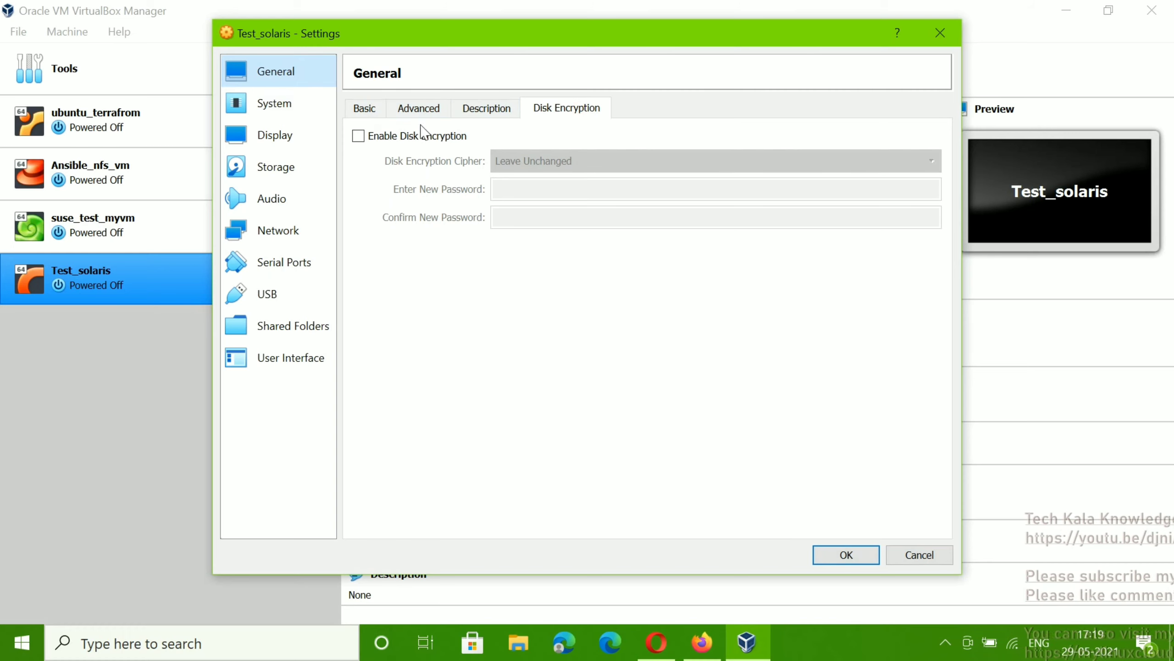
{"action": "left_click", "coordinate": [280, 104]}
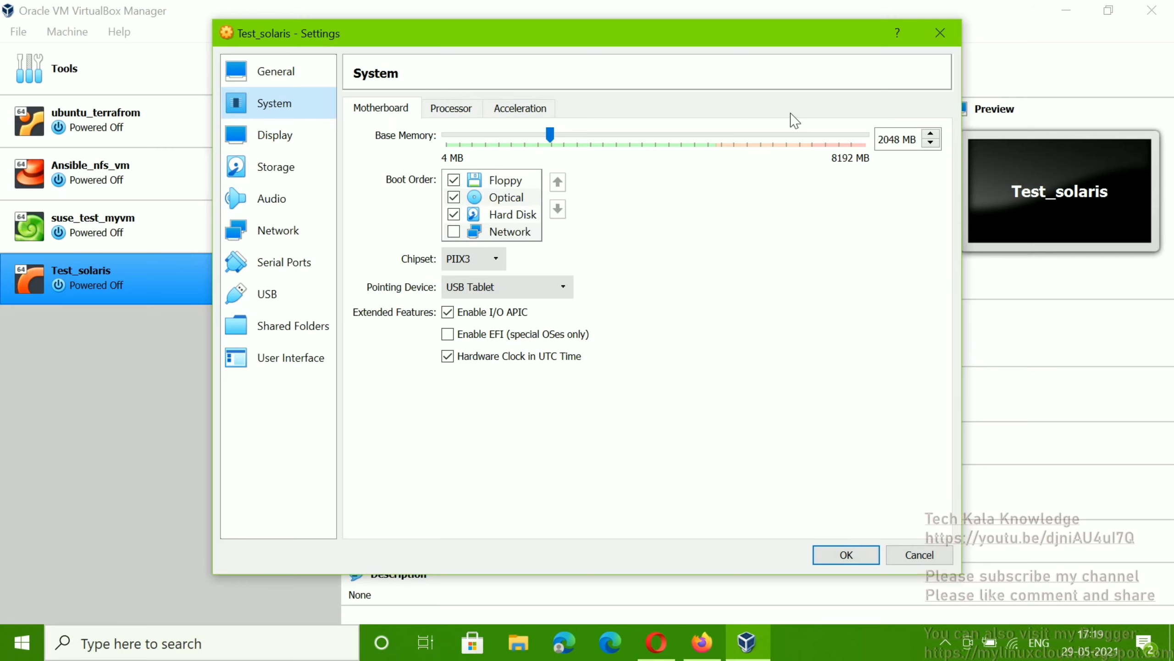
{"action": "left_click", "coordinate": [465, 109]}
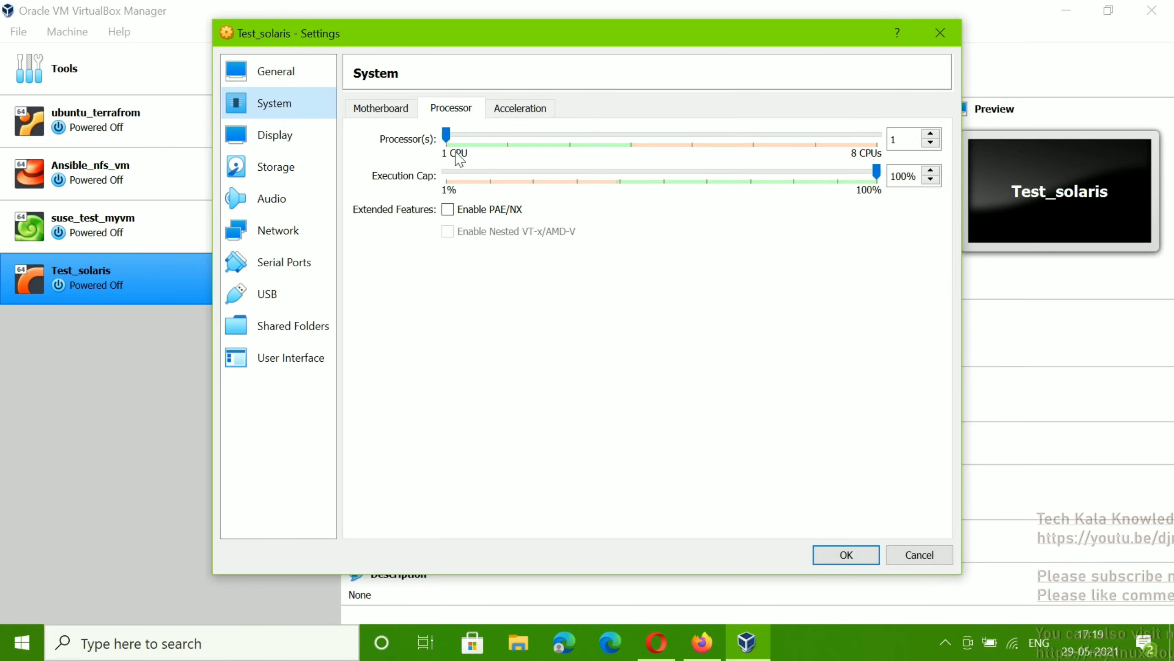
Step: Look at Display, then select the empty optical drive under Storage
{"action": "left_click", "coordinate": [264, 148]}
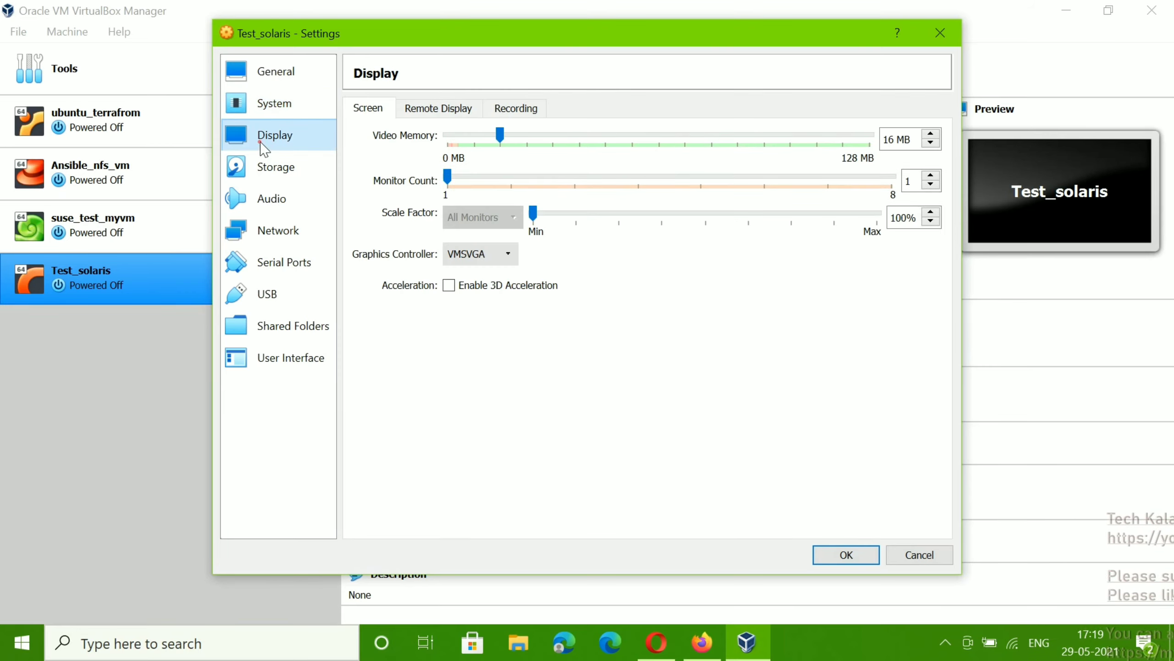
{"action": "left_click", "coordinate": [274, 168]}
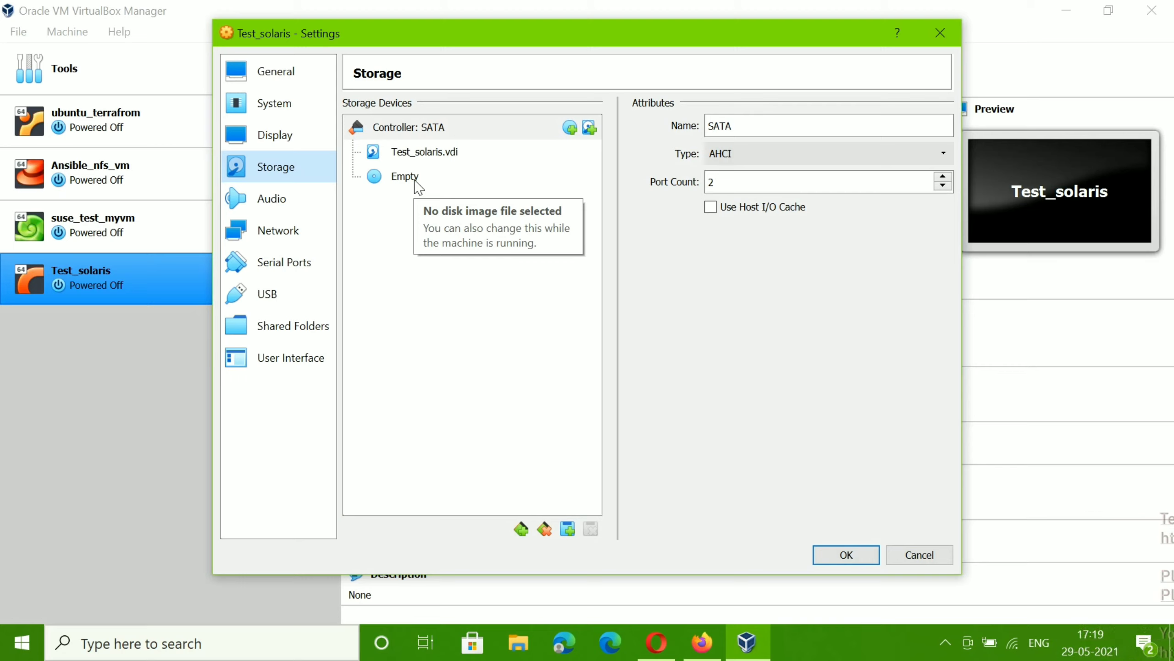
{"action": "left_click", "coordinate": [407, 182]}
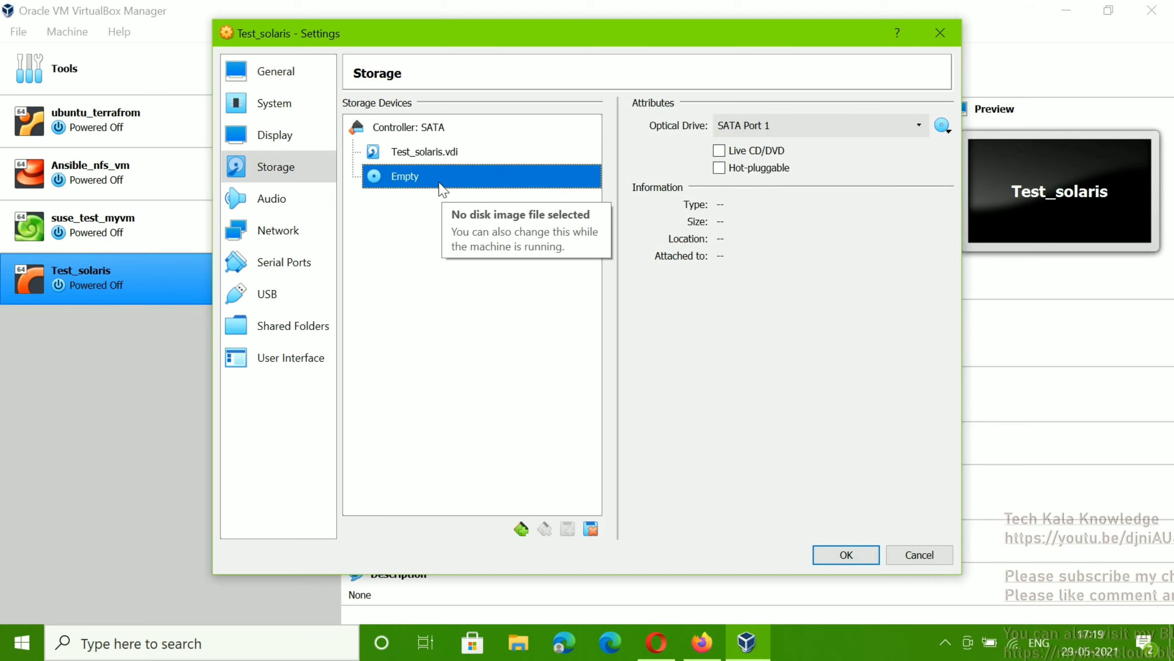
Step: Attach sol-11_4-text-x86.iso from Downloads to the SATA Port 1 optical drive
{"action": "left_click", "coordinate": [943, 127]}
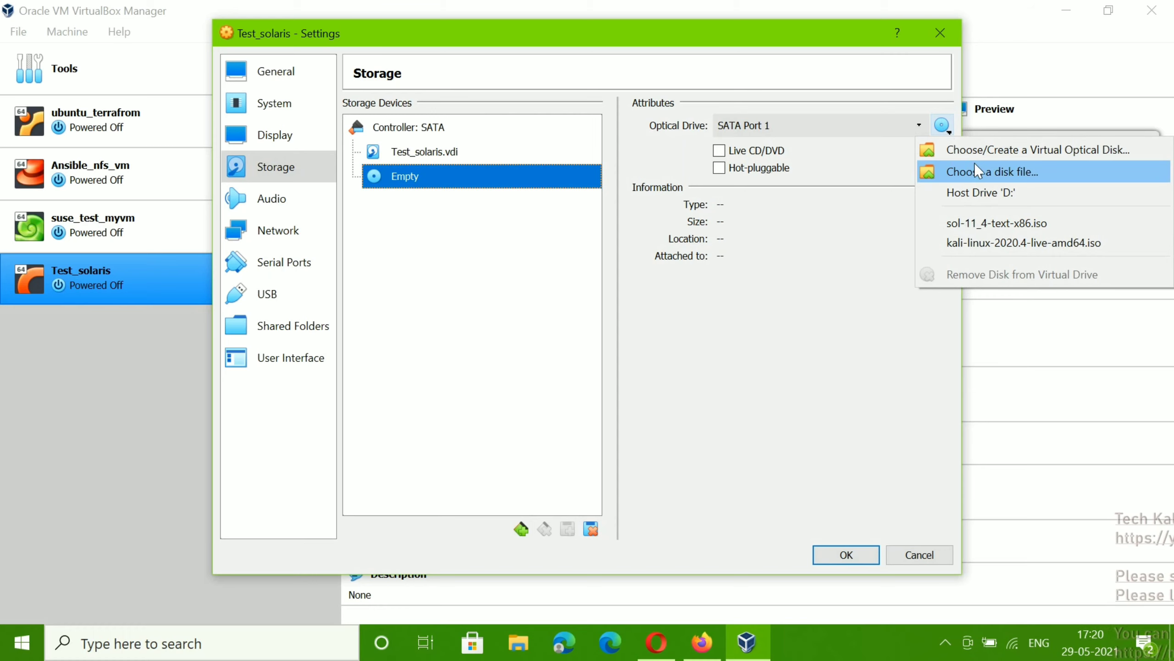
{"action": "left_click", "coordinate": [986, 174]}
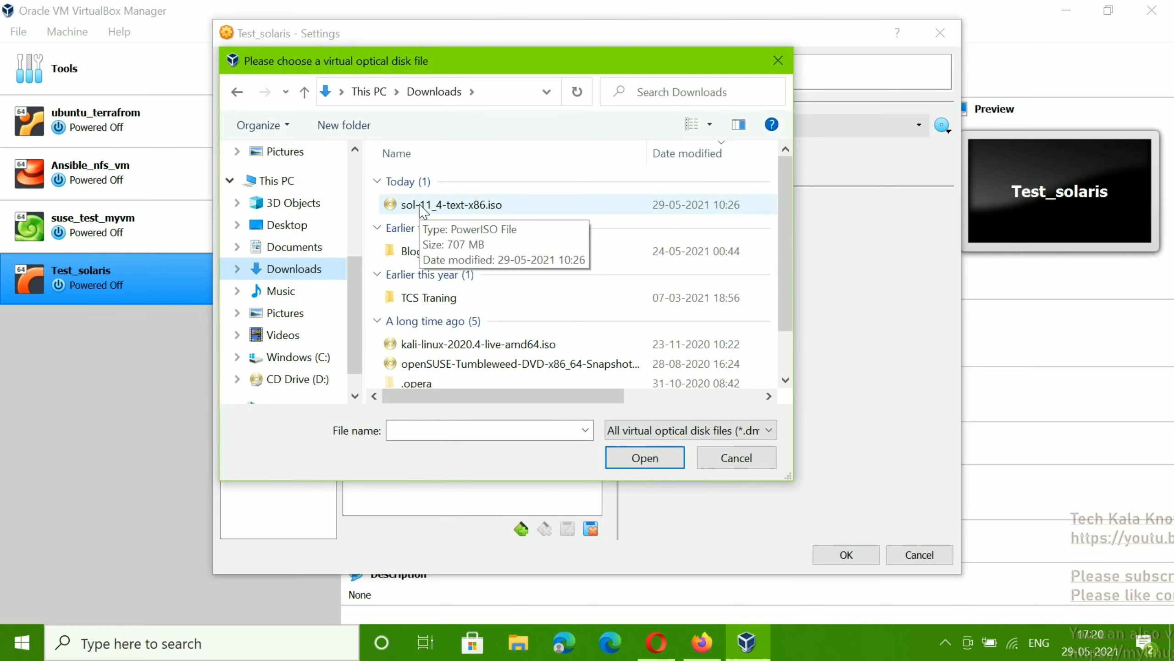
{"action": "left_click", "coordinate": [461, 206]}
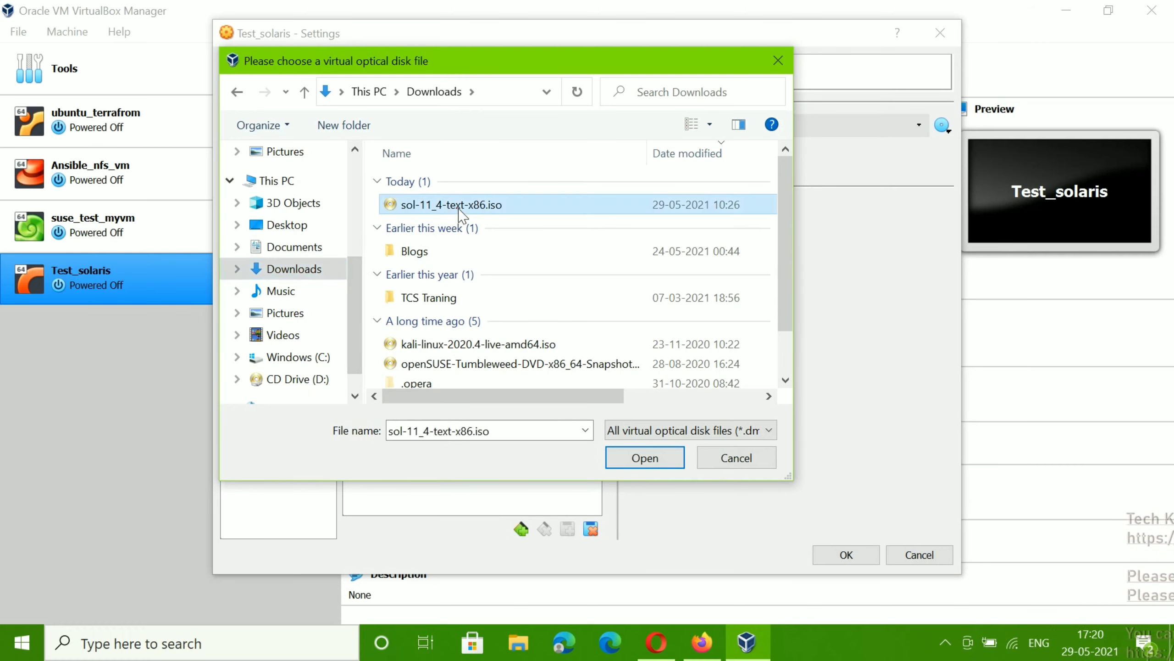
{"action": "left_click", "coordinate": [635, 463]}
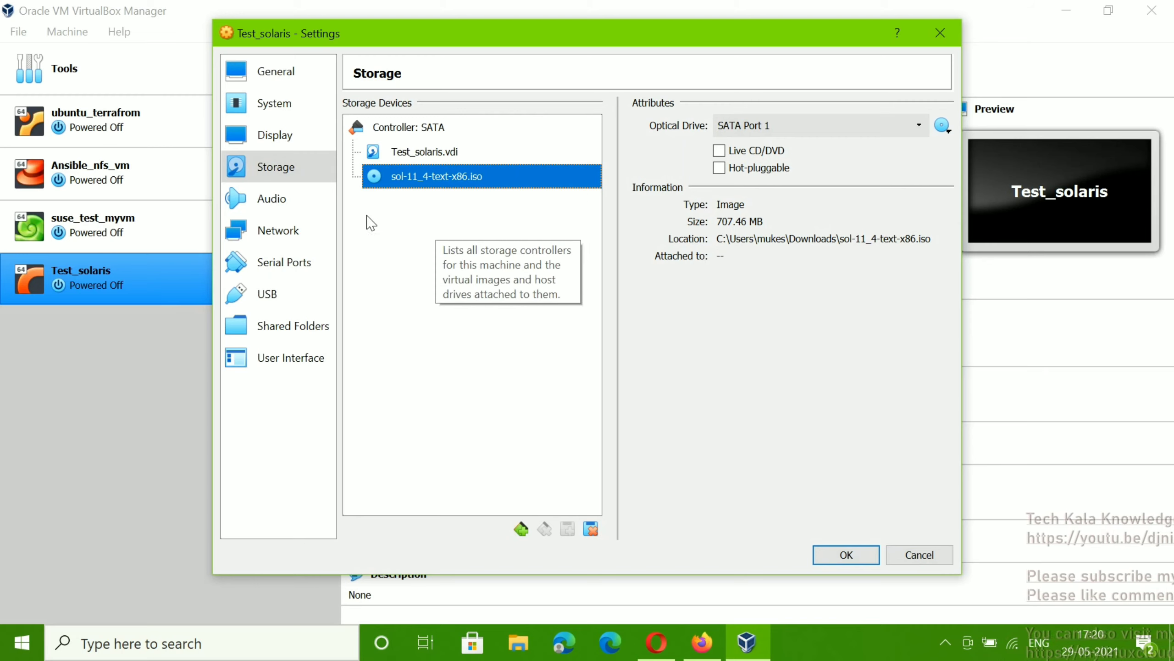
Step: Set Adapter 1 to Host-only Adapter with Promiscuous Mode Allow All
{"action": "left_click", "coordinate": [277, 231]}
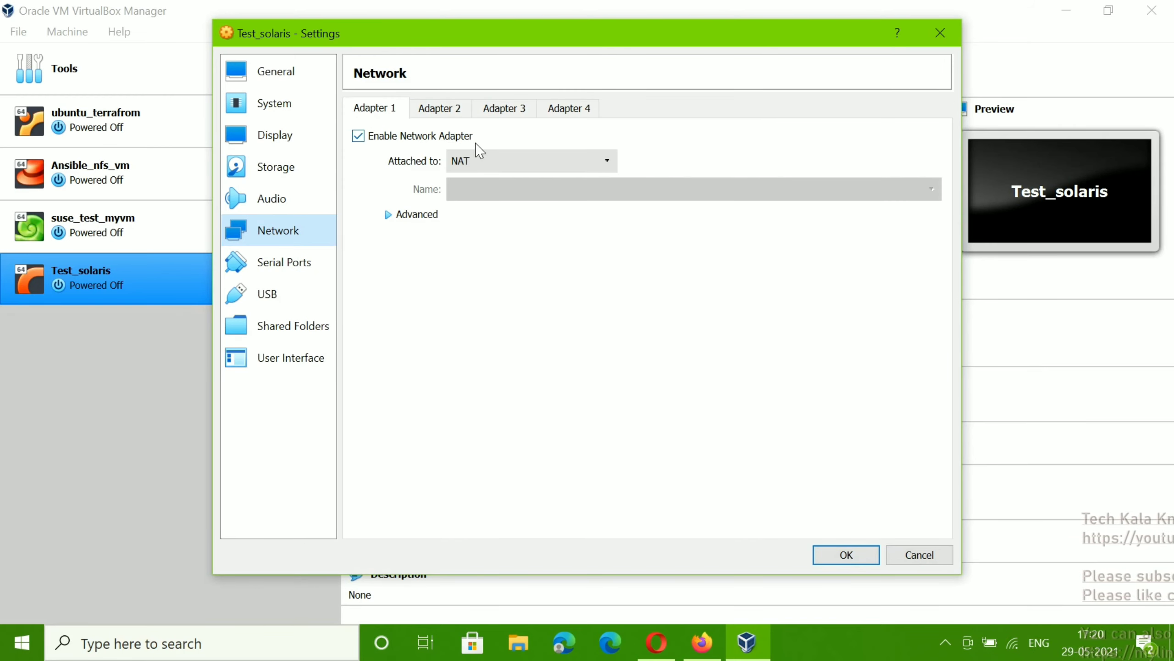
{"action": "left_click", "coordinate": [518, 161]}
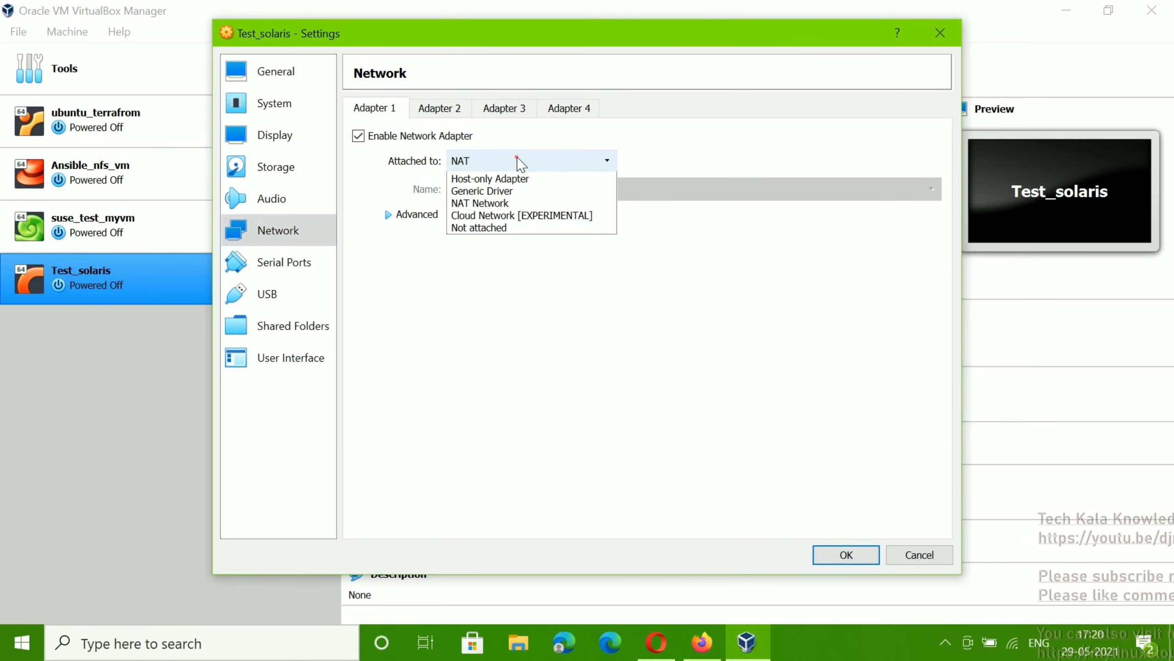
{"action": "left_click", "coordinate": [406, 385]}
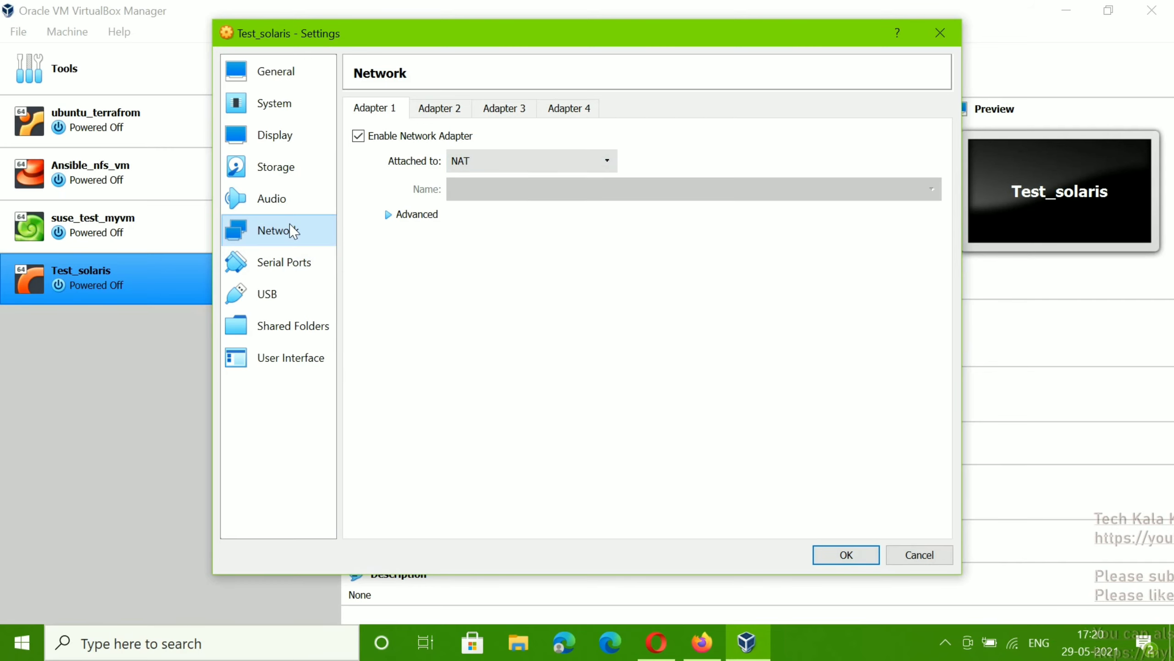
{"action": "left_click", "coordinate": [502, 162]}
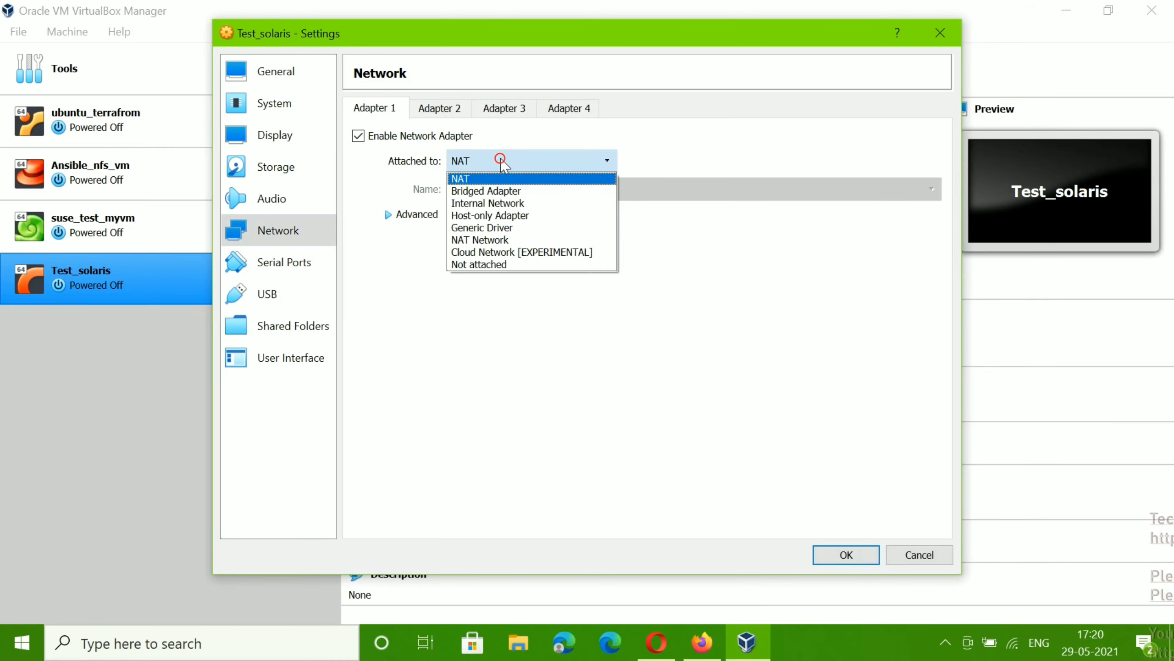
{"action": "left_click", "coordinate": [502, 217]}
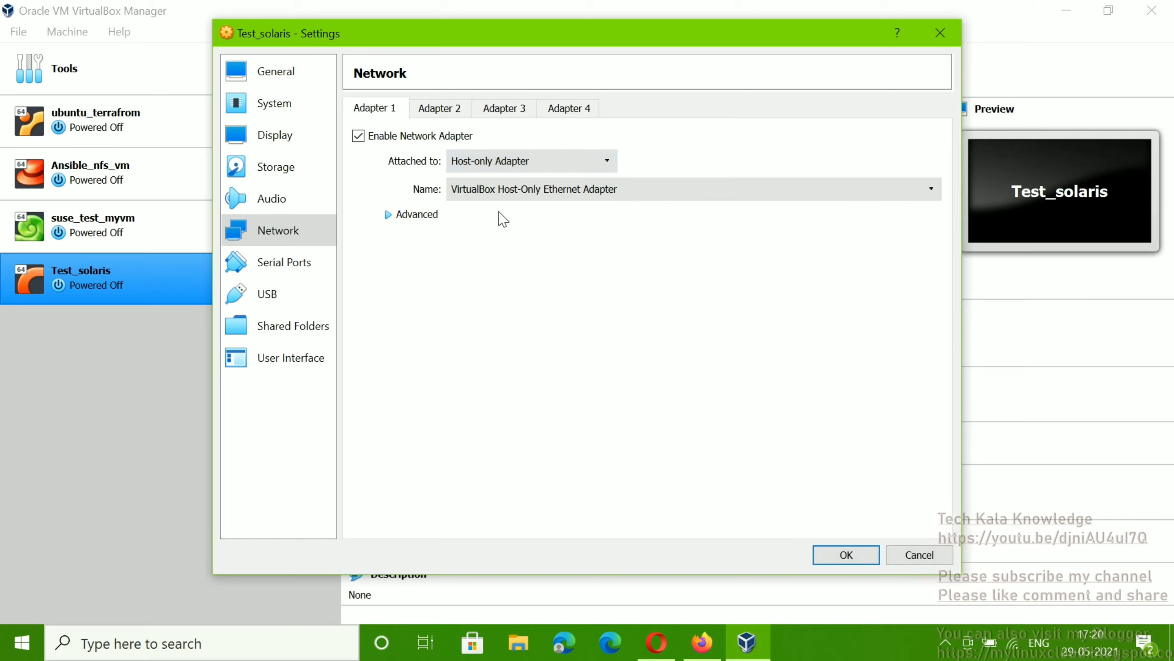
{"action": "left_click", "coordinate": [388, 214]}
{"action": "left_click", "coordinate": [518, 267]}
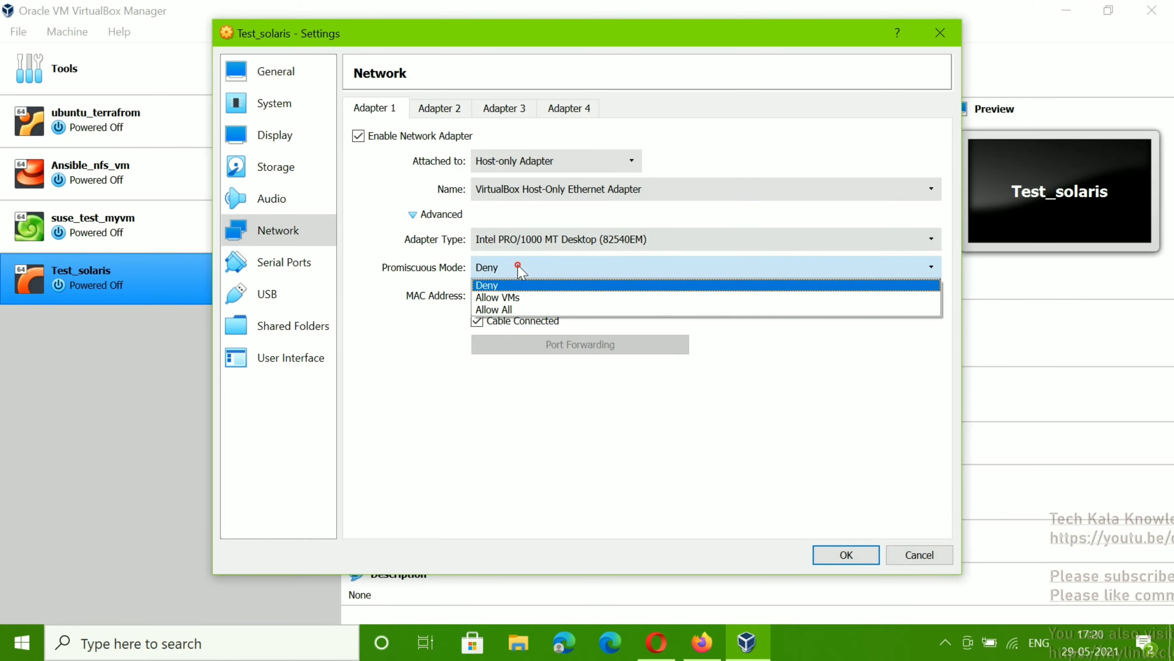
{"action": "left_click", "coordinate": [511, 310]}
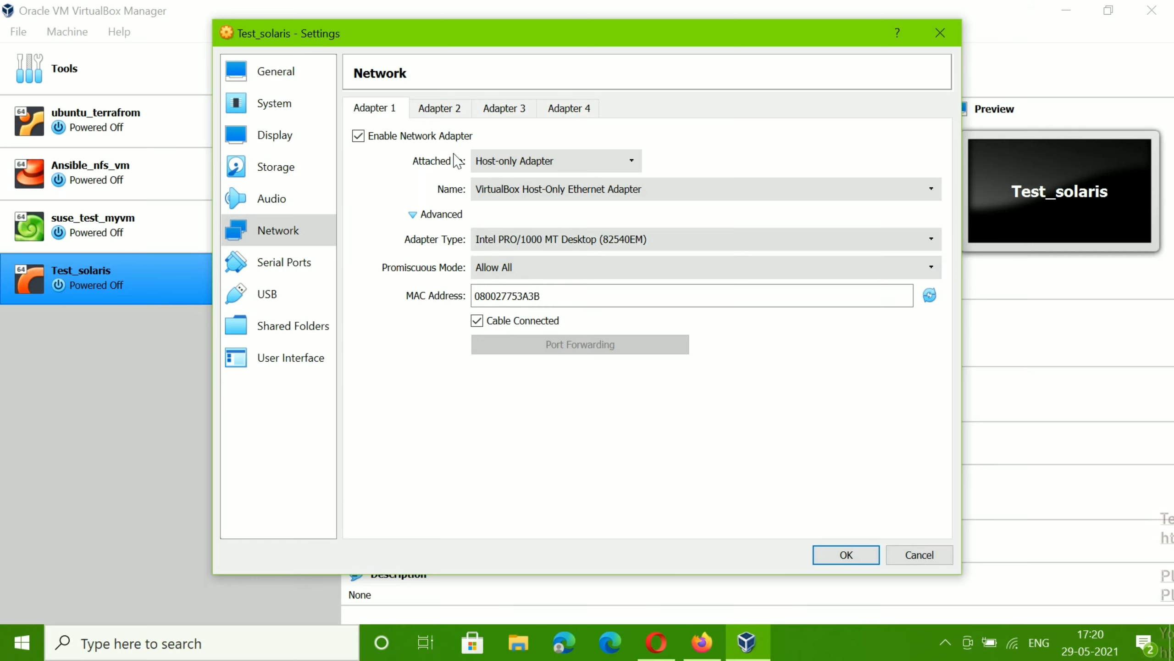
Step: Enable Adapter 2 attached to NAT and save the Test_solaris settings with OK
{"action": "left_click", "coordinate": [435, 111]}
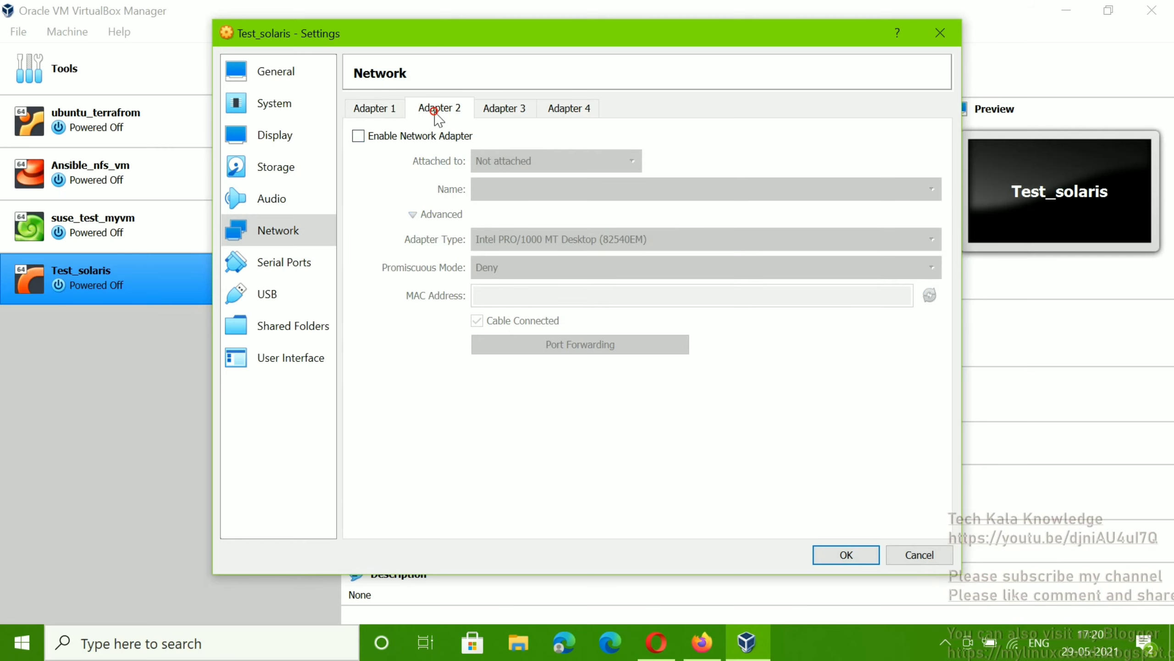
{"action": "left_click", "coordinate": [359, 136]}
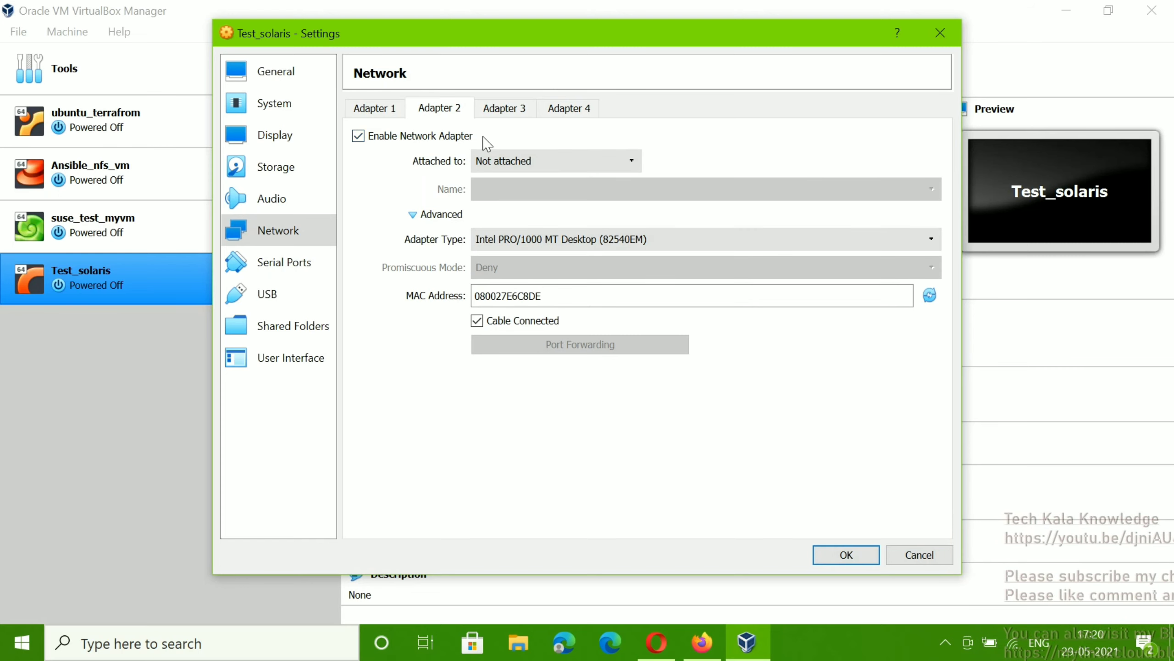
{"action": "left_click", "coordinate": [497, 161]}
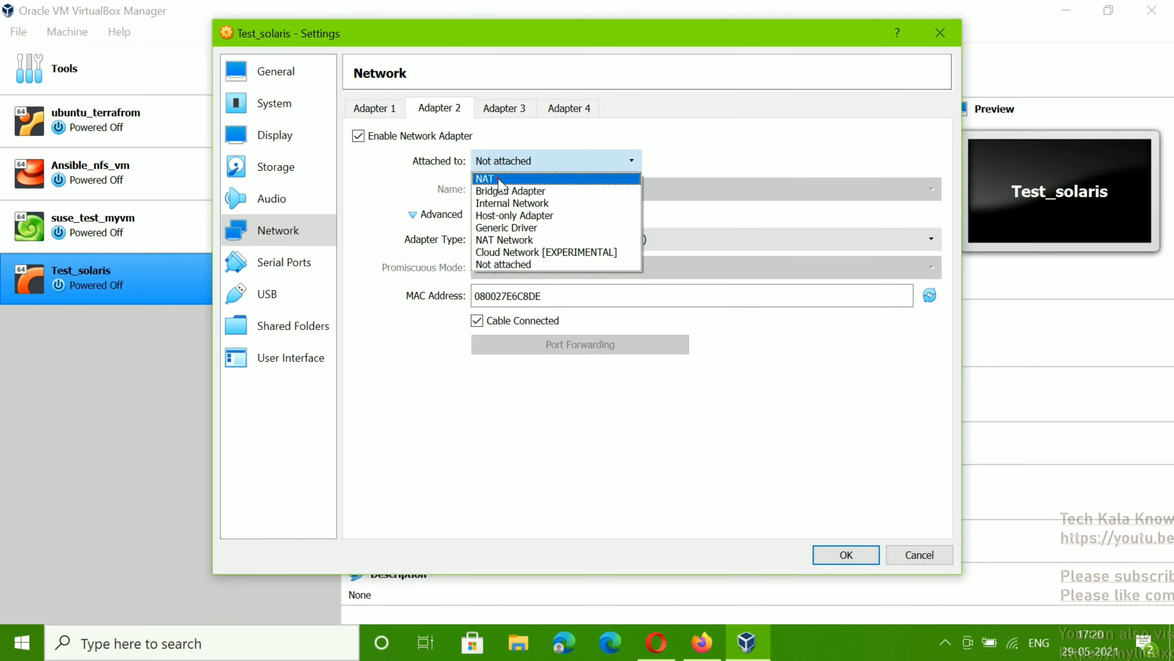
{"action": "left_click", "coordinate": [498, 179]}
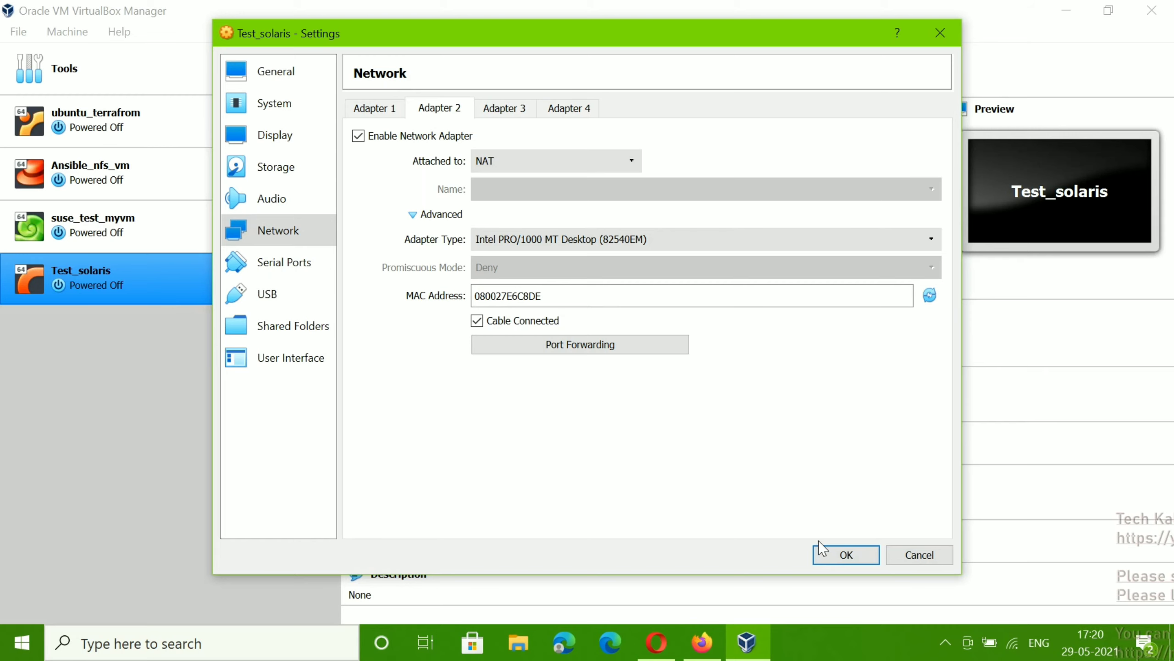
{"action": "left_click", "coordinate": [837, 555]}
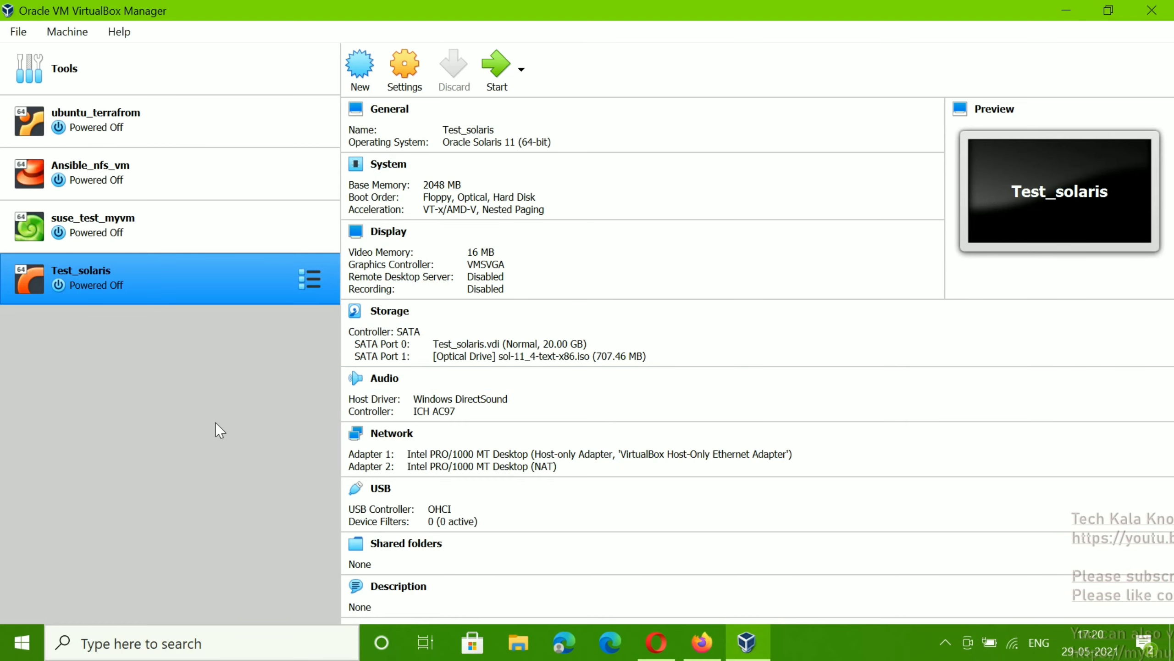
Step: Start Test_solaris, confirm the start-up dialog, then maximise and restore its window
{"action": "left_click", "coordinate": [494, 82]}
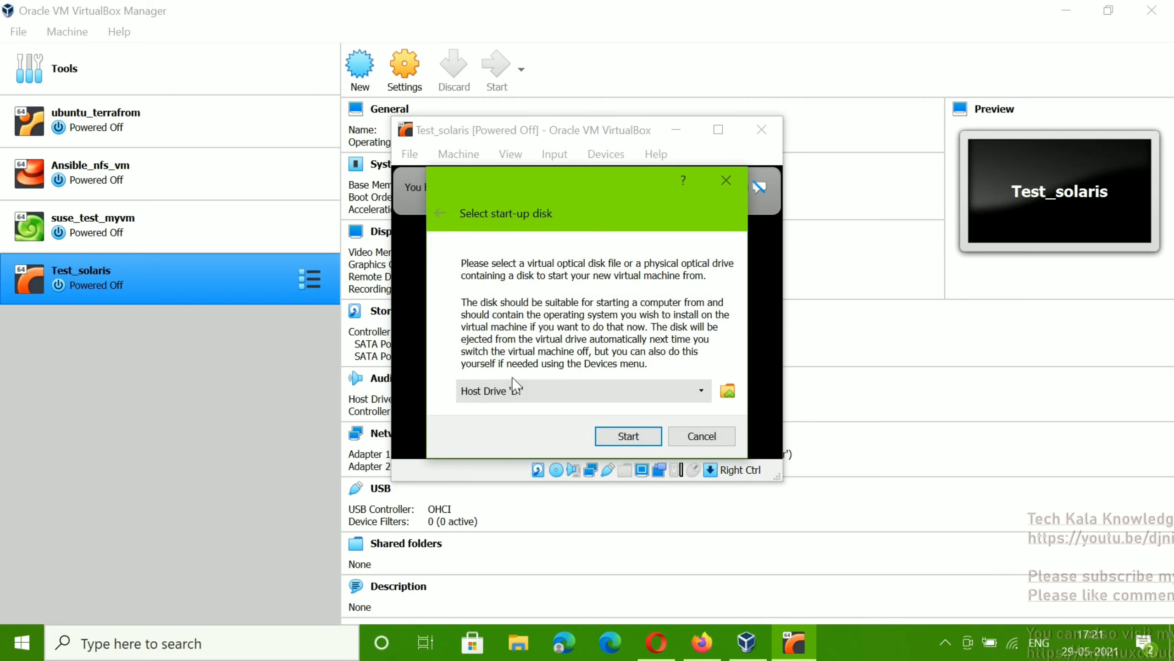
{"action": "left_click", "coordinate": [622, 436]}
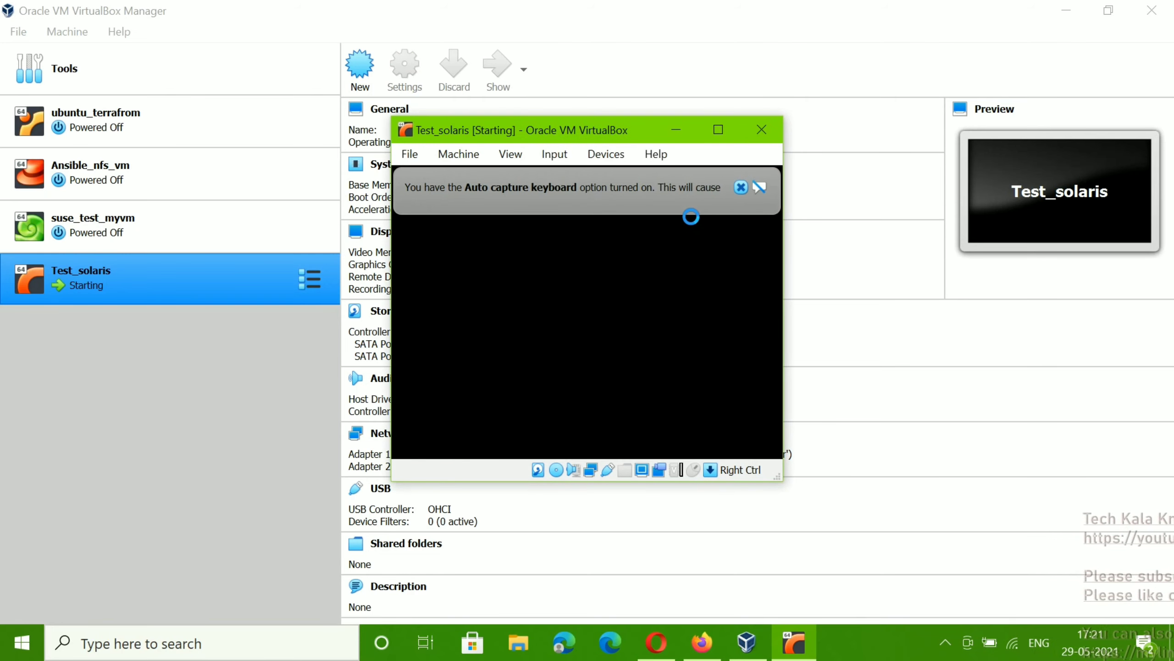
{"action": "left_click", "coordinate": [741, 187]}
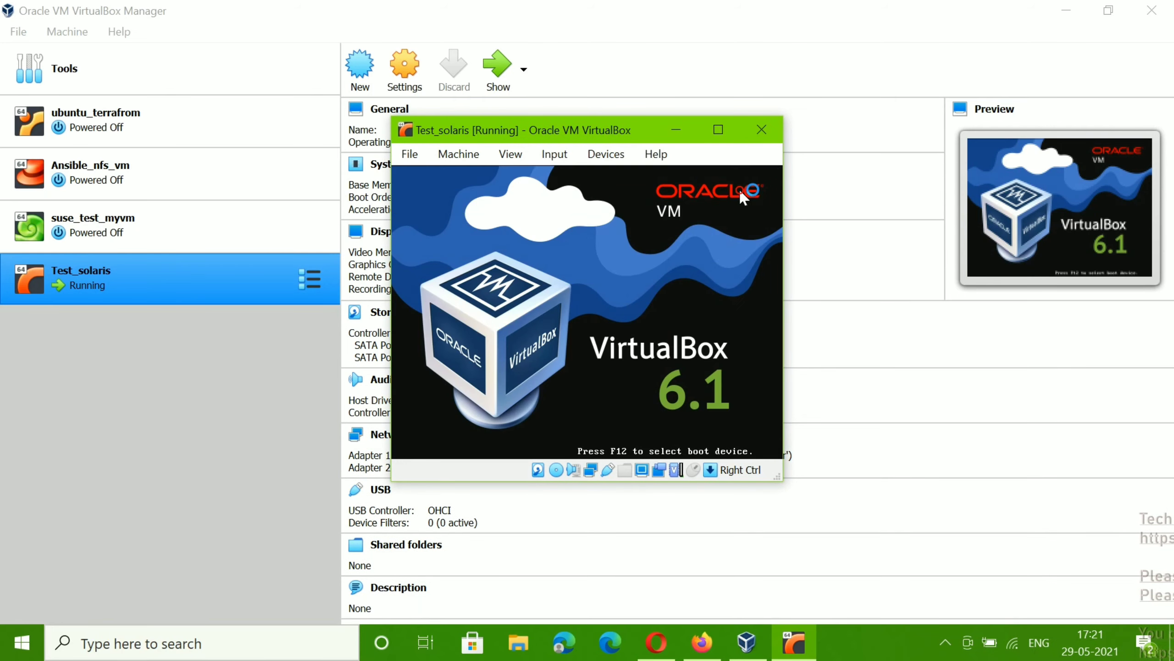
{"action": "left_click", "coordinate": [718, 129]}
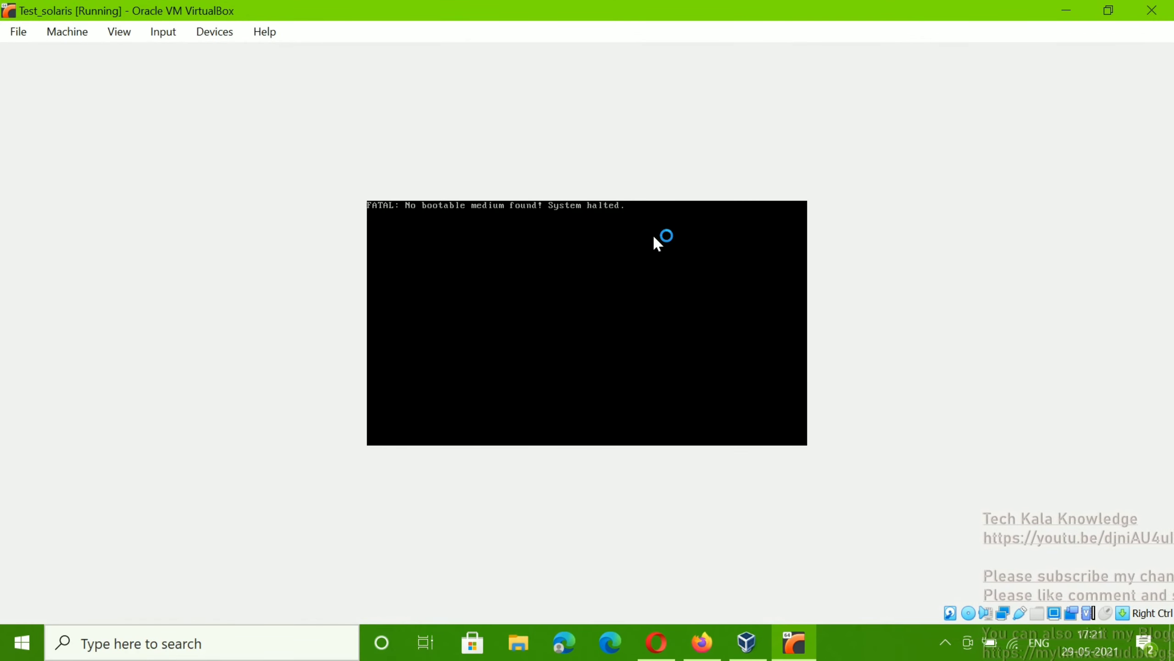
{"action": "left_click", "coordinate": [945, 642]}
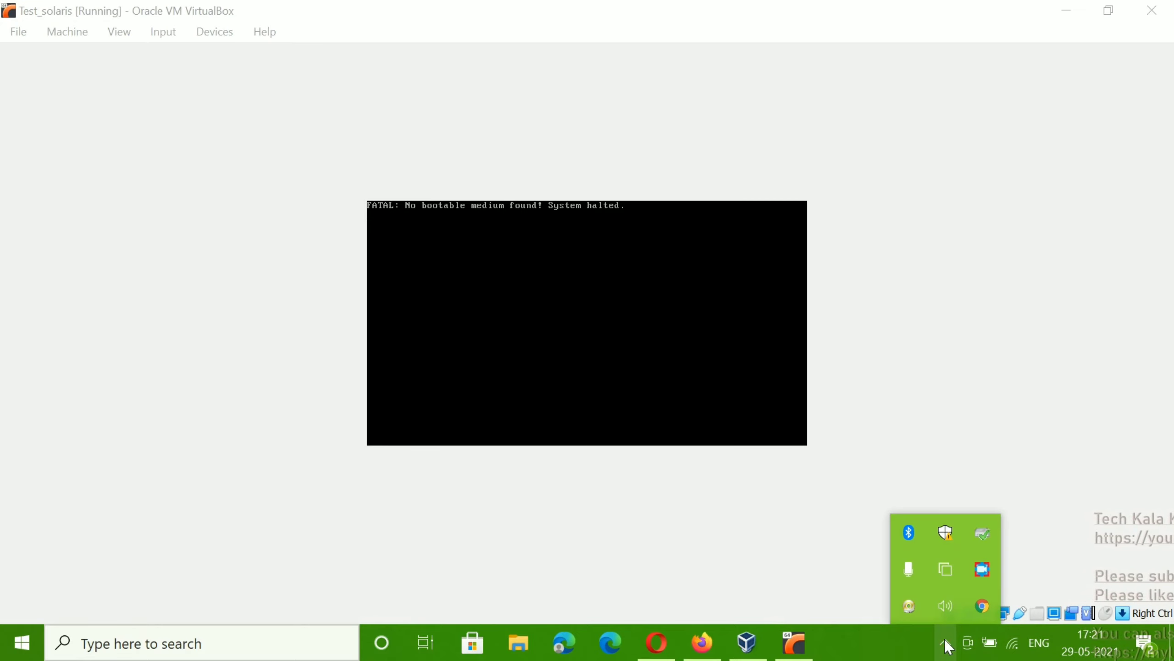
{"action": "left_click", "coordinate": [1101, 14]}
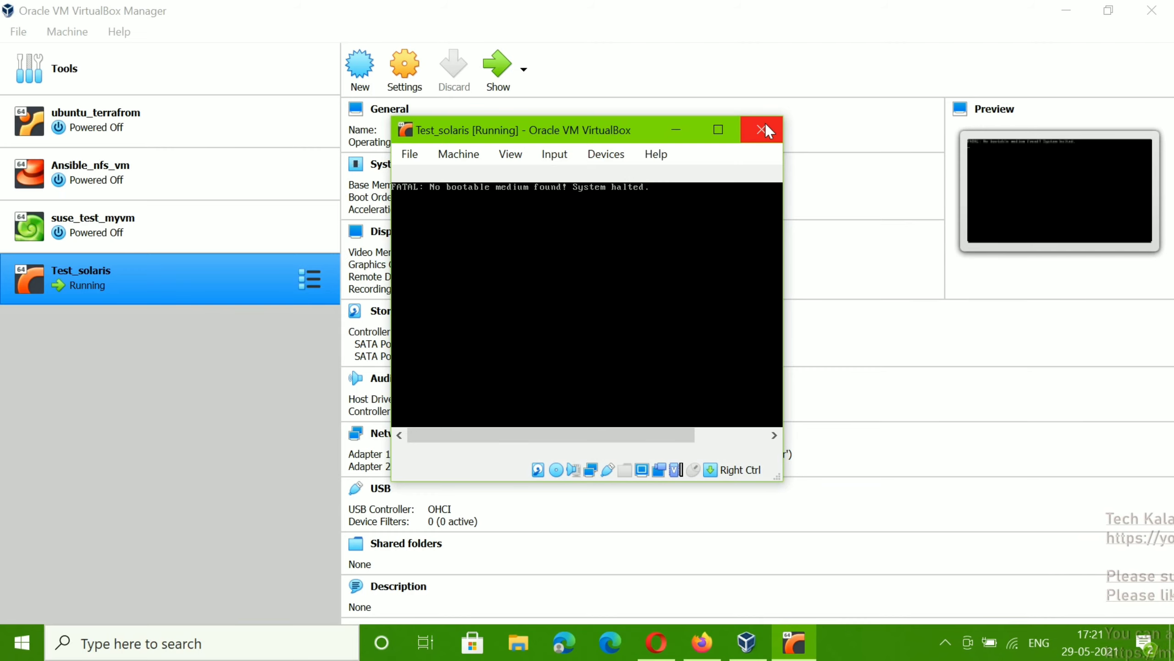
Step: Power off Test_solaris through its Close > Power Off menu and confirm
{"action": "right_click", "coordinate": [114, 277]}
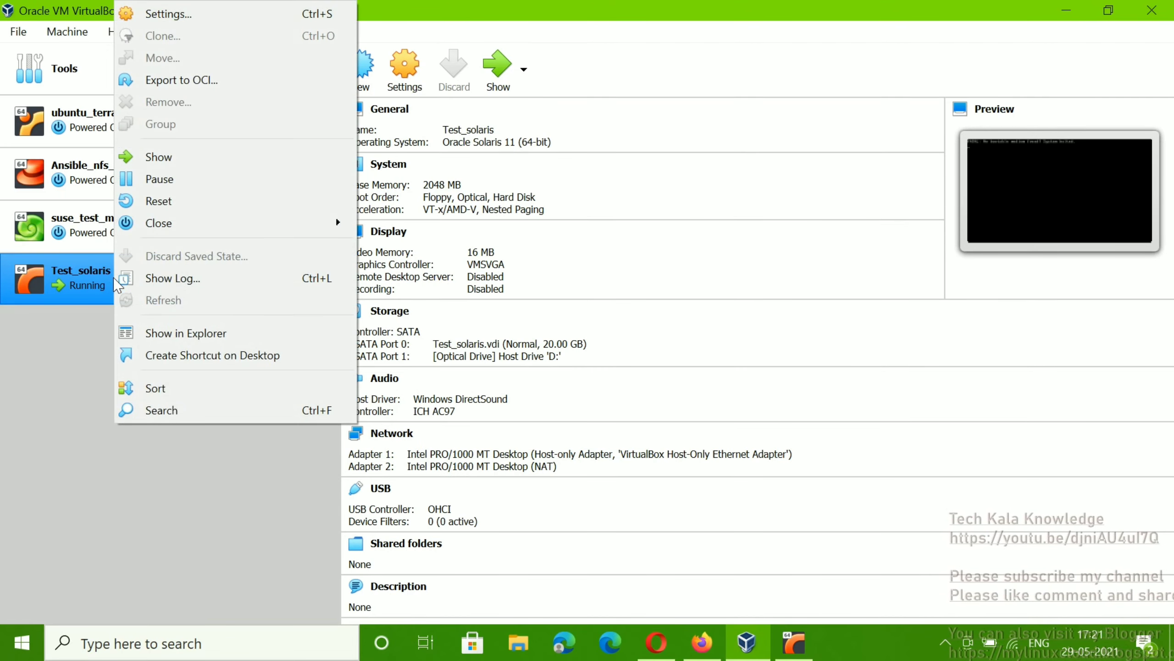
{"action": "mouse_move", "coordinate": [185, 224]}
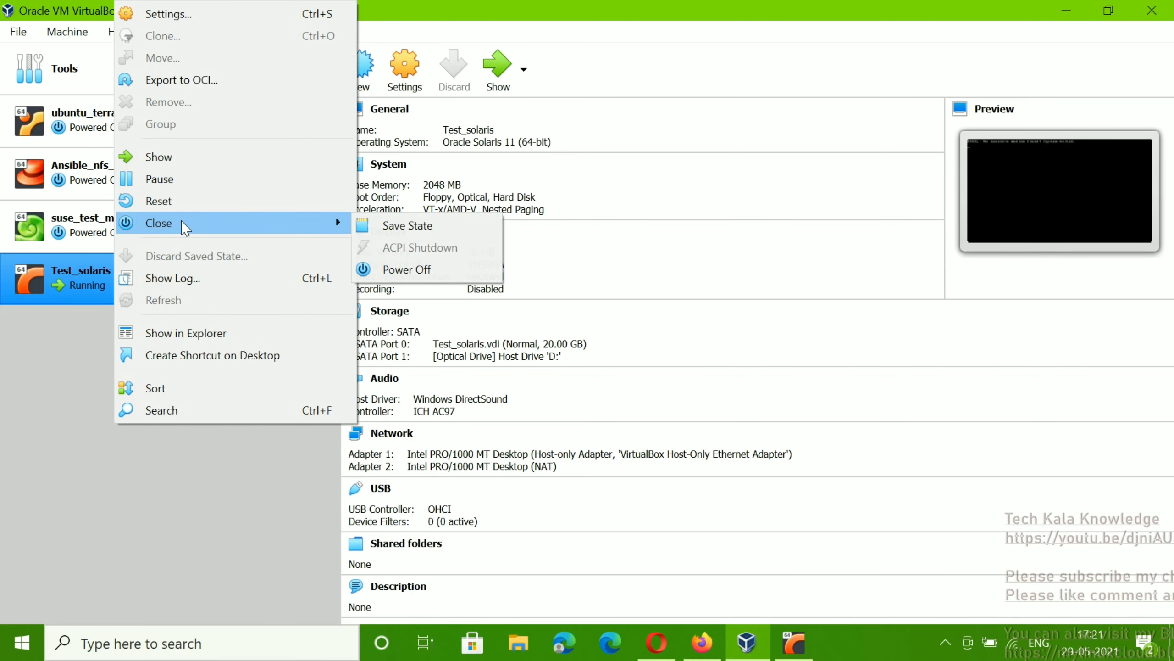
{"action": "left_click", "coordinate": [429, 268]}
{"action": "left_click", "coordinate": [567, 384]}
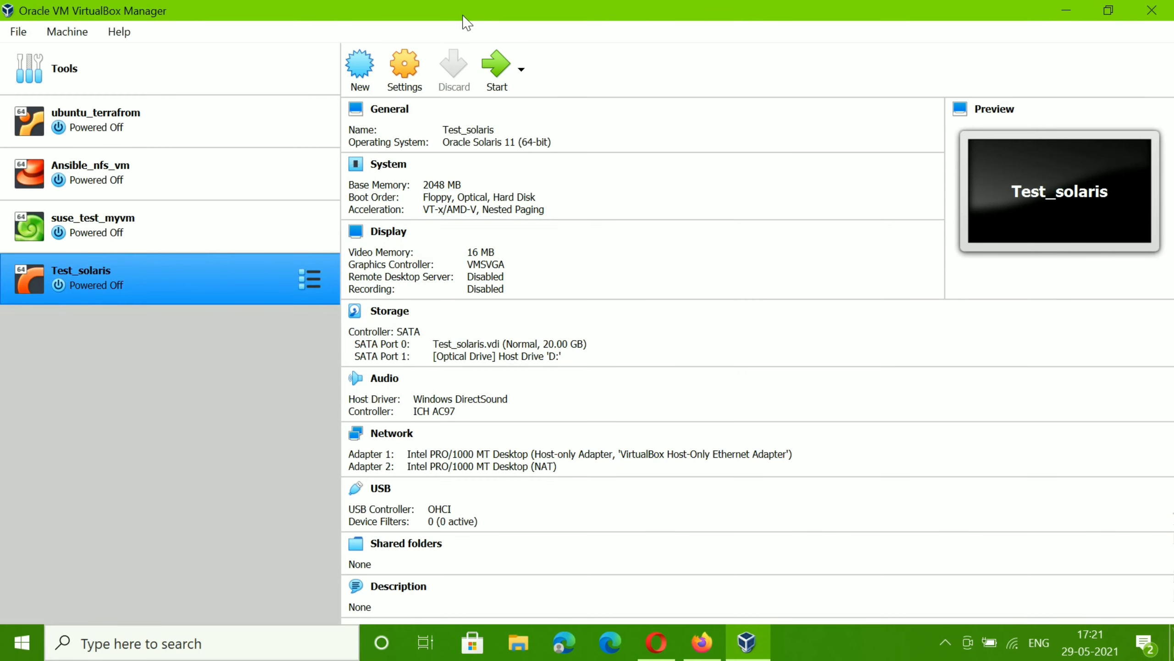
Step: In Storage settings, swap host drive D: for sol-11_4-text-x86.iso and save
{"action": "left_click", "coordinate": [406, 66]}
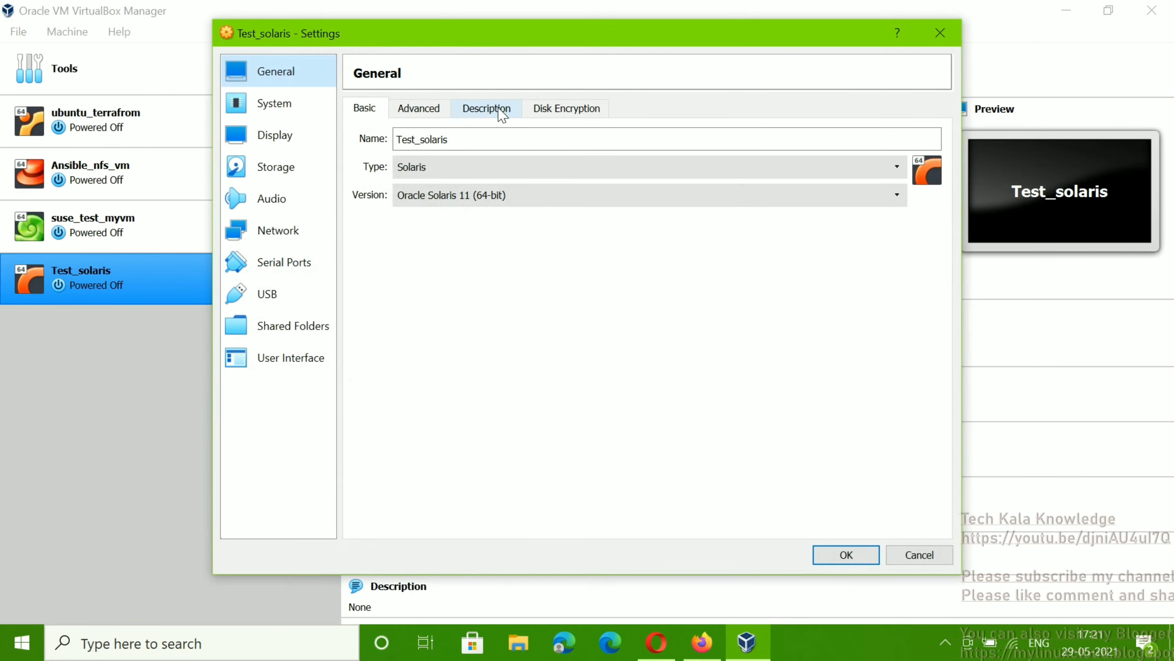
{"action": "left_click", "coordinate": [297, 172]}
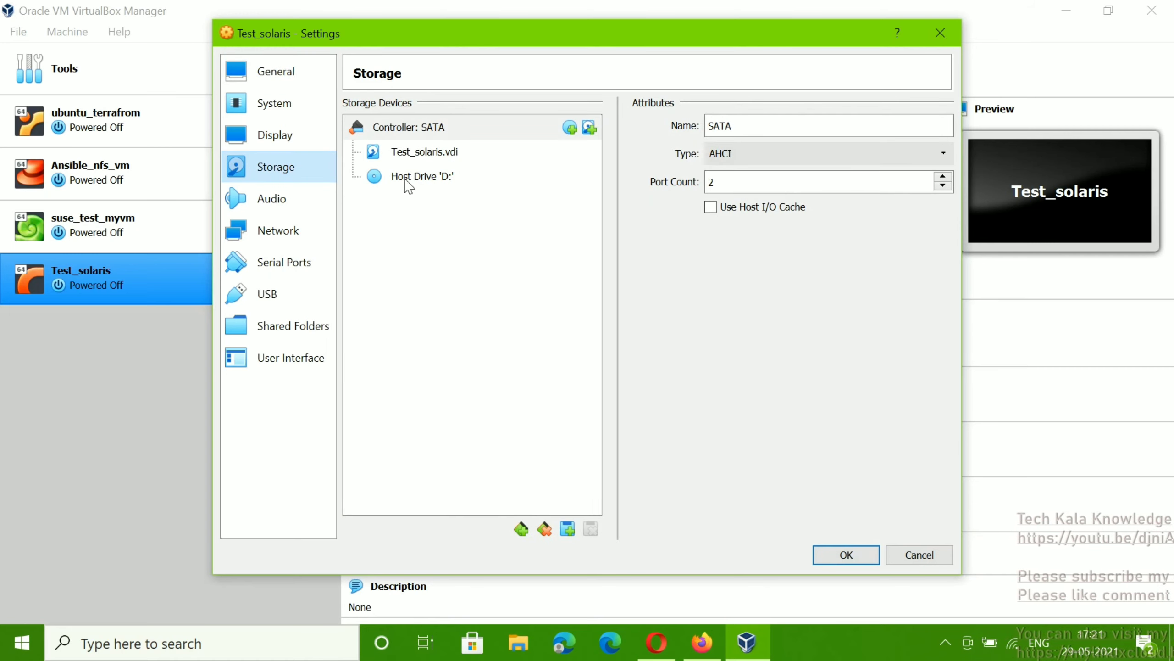
{"action": "left_click", "coordinate": [428, 178]}
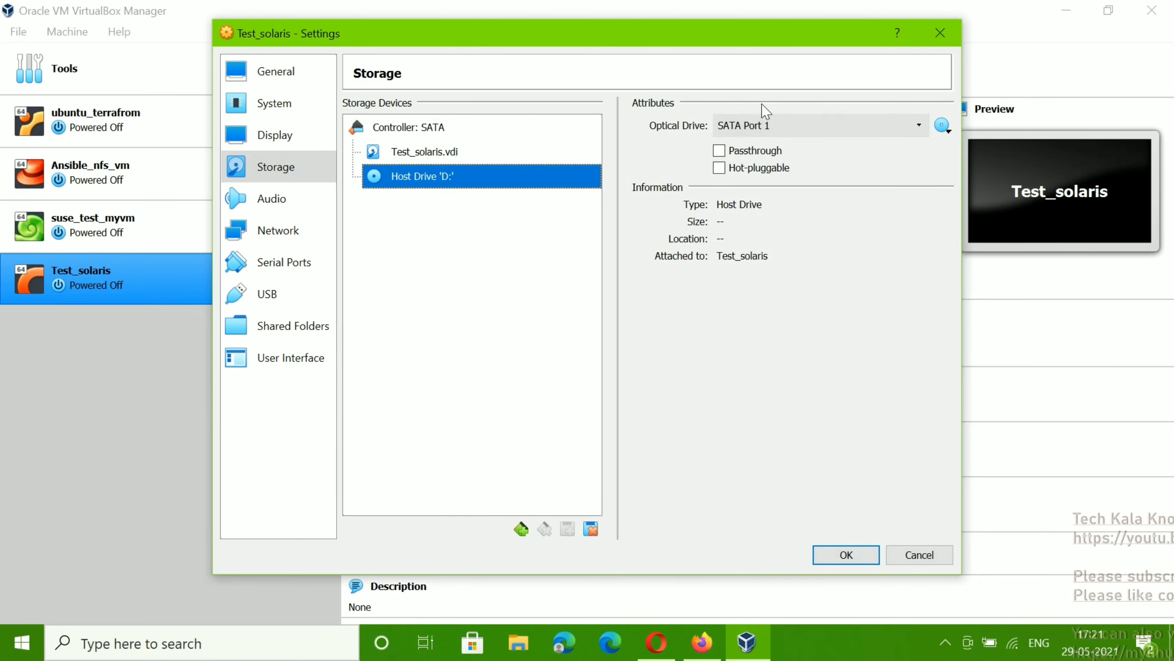
{"action": "left_click", "coordinate": [943, 125]}
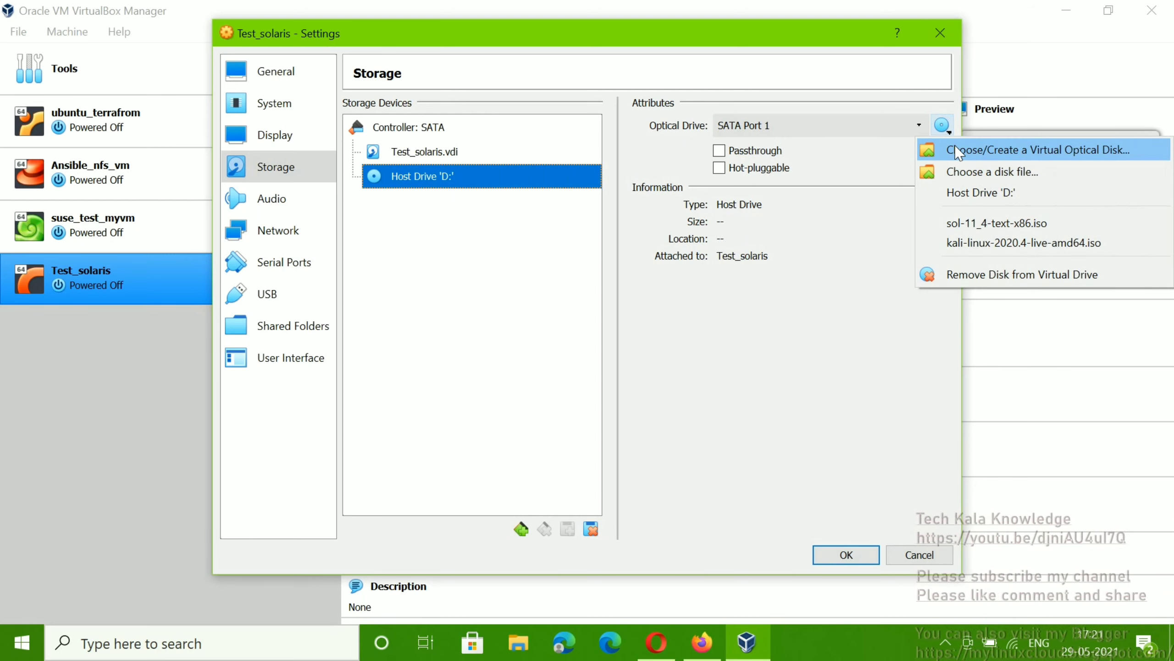
{"action": "left_click", "coordinate": [969, 226]}
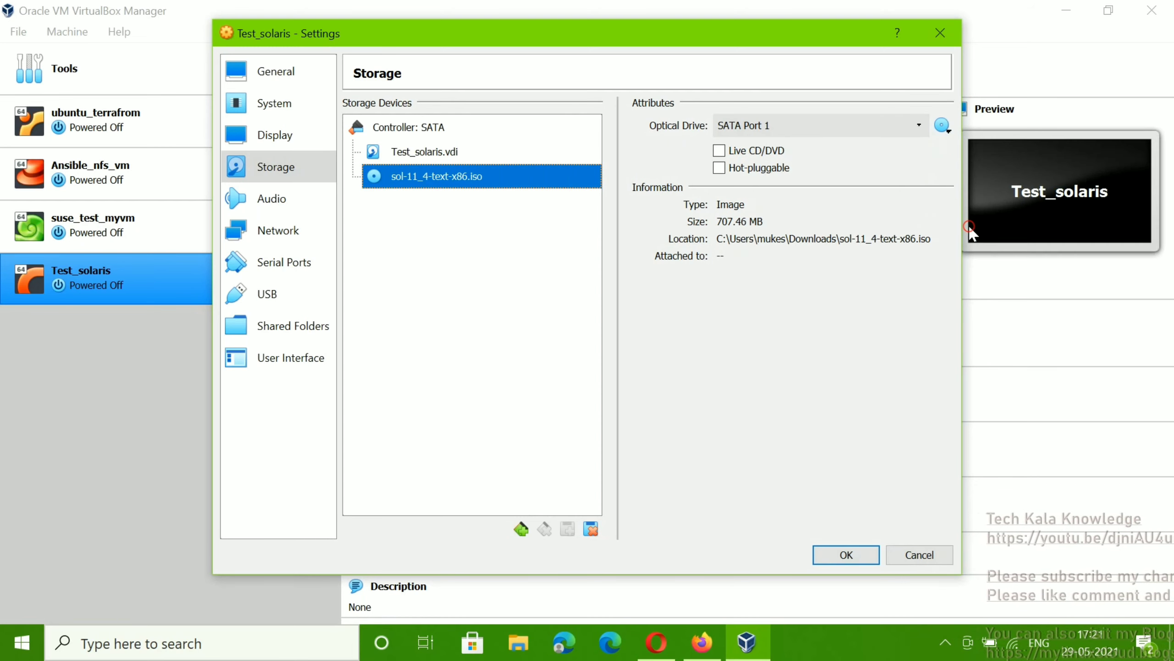
{"action": "left_click", "coordinate": [832, 555]}
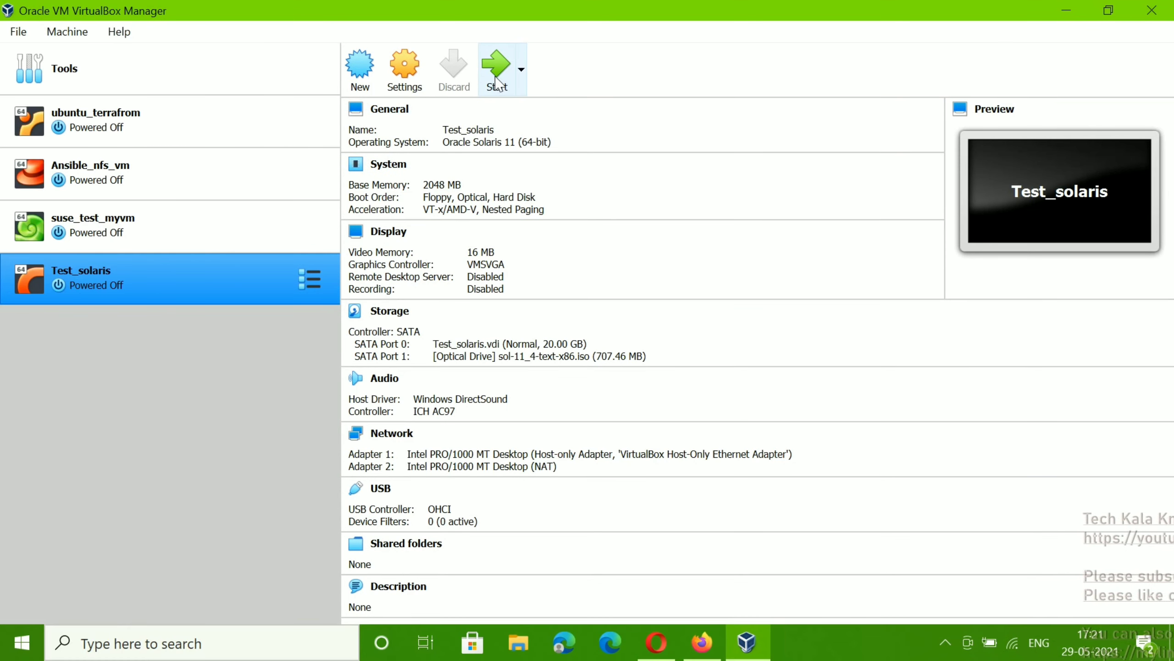
Step: Start Test_solaris, centre its console window, and dismiss the keyboard-capture and mouse-integration notices
{"action": "left_click", "coordinate": [497, 78]}
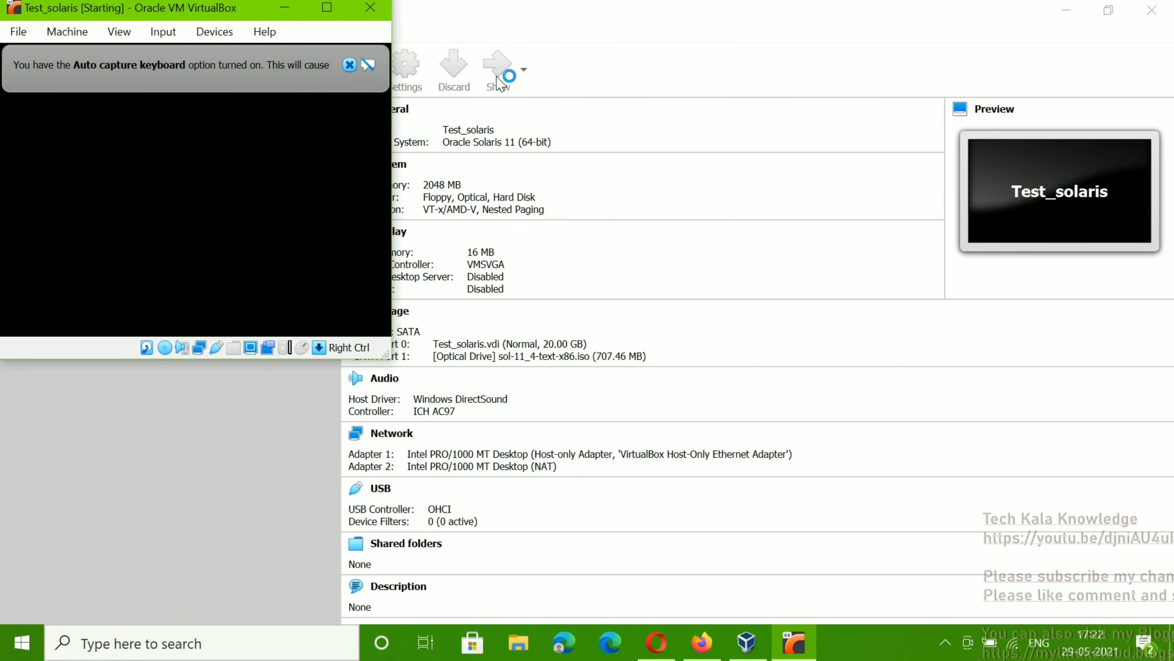
{"action": "left_click_drag", "start_coordinate": [230, 18], "coordinate": [621, 124]}
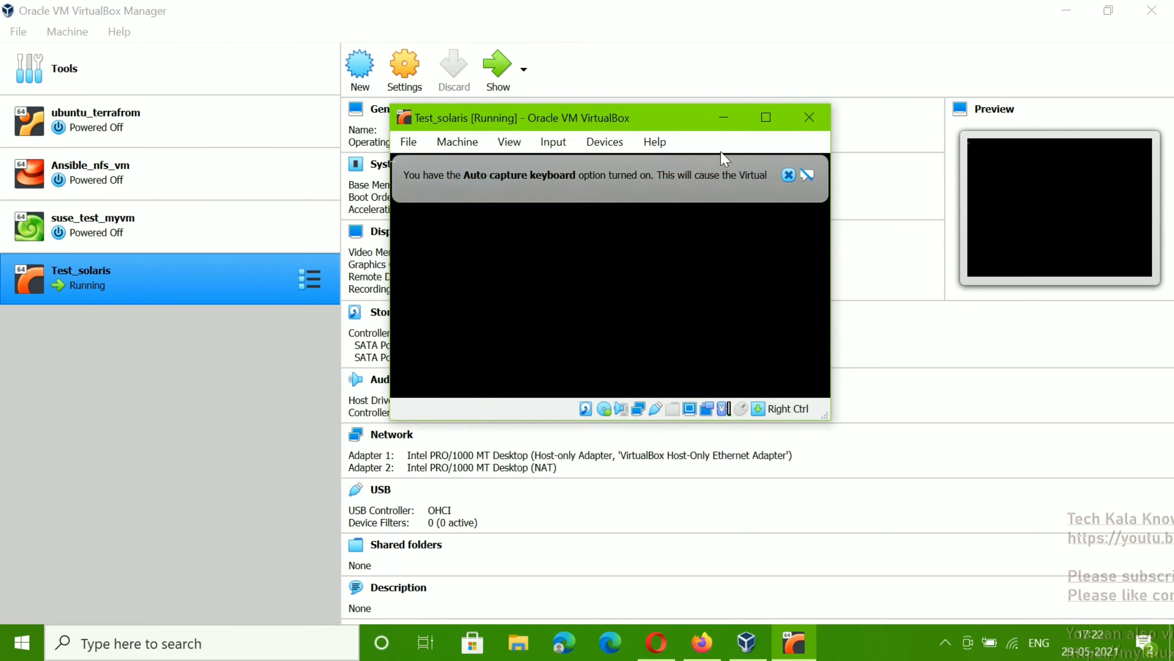
{"action": "left_click", "coordinate": [789, 175]}
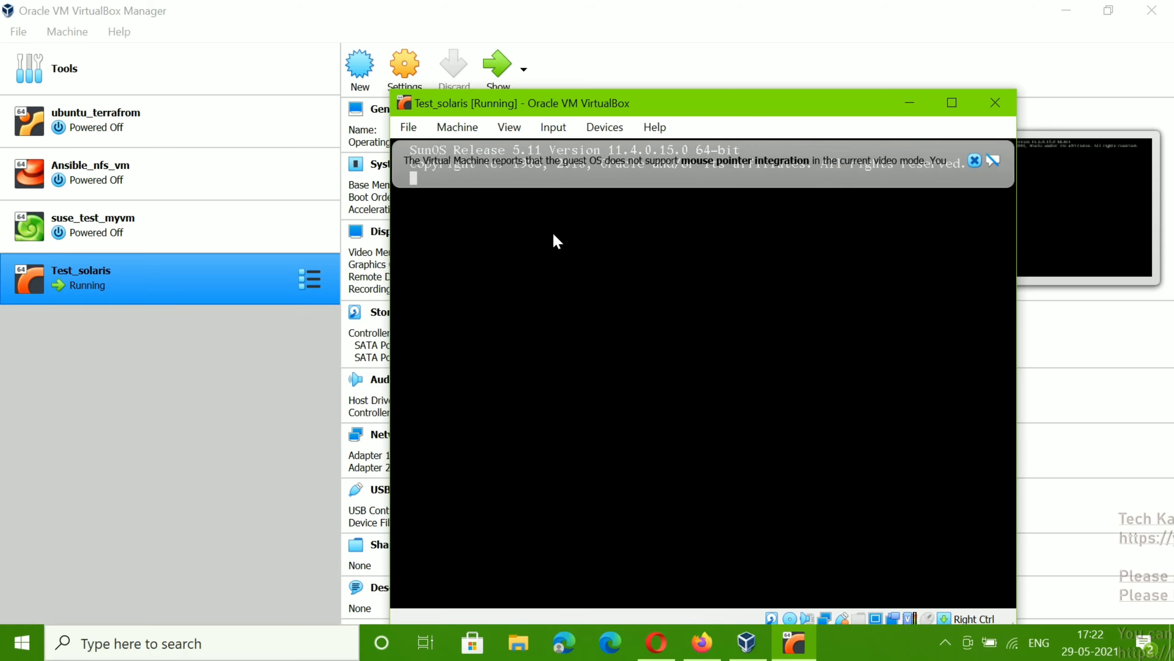
{"action": "left_click", "coordinate": [975, 161]}
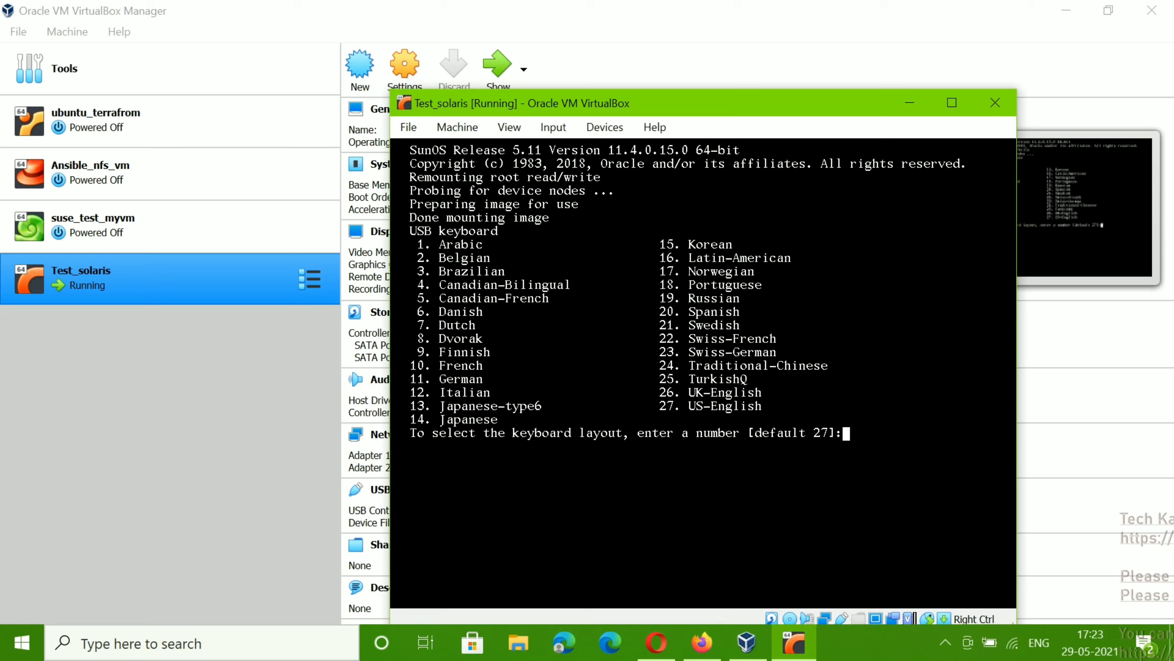
Step: Choose keyboard layout 27 (US-English) and language 3 (English) in the installer
{"action": "type", "text": "27"}
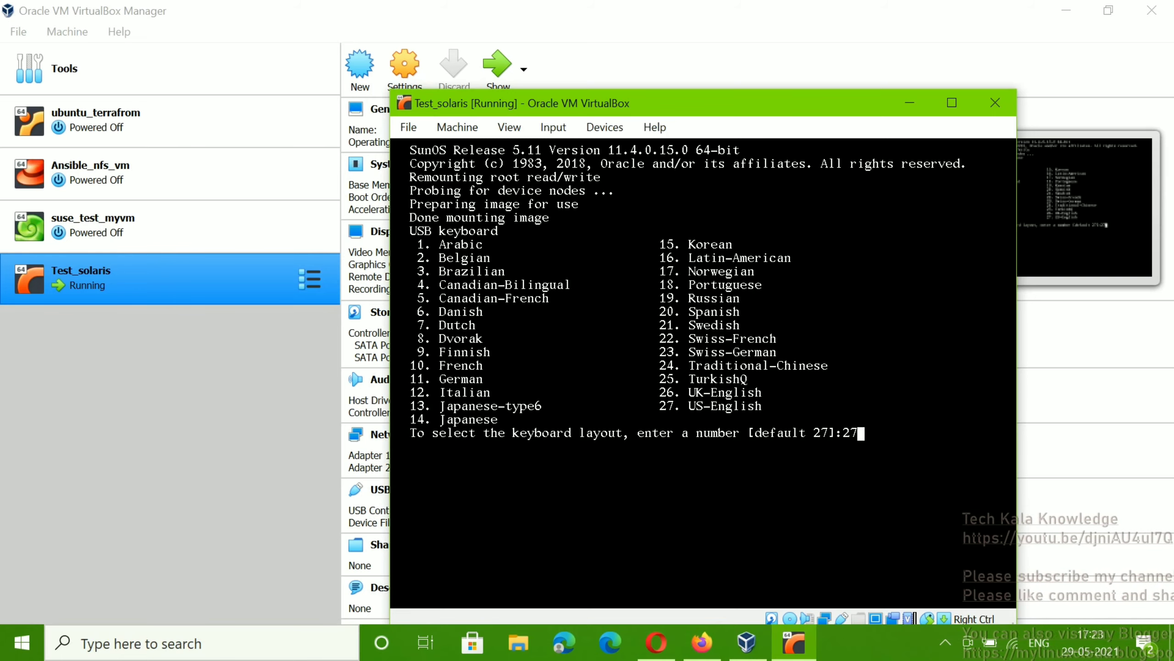
{"action": "key", "text": "Return"}
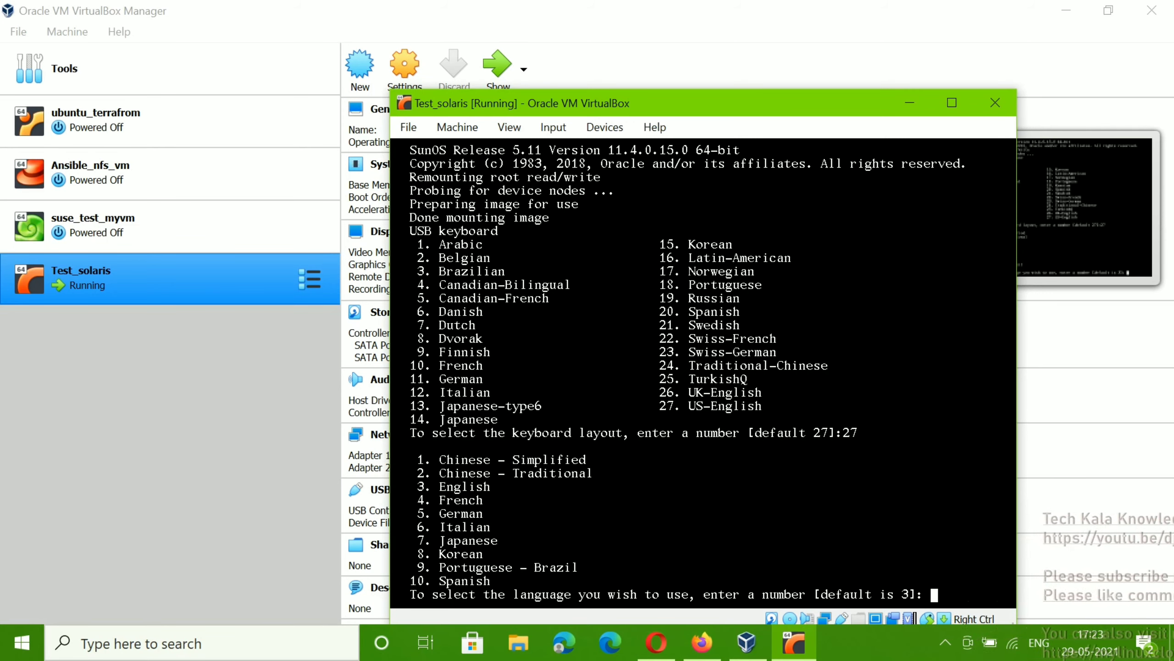
{"action": "type", "text": "3"}
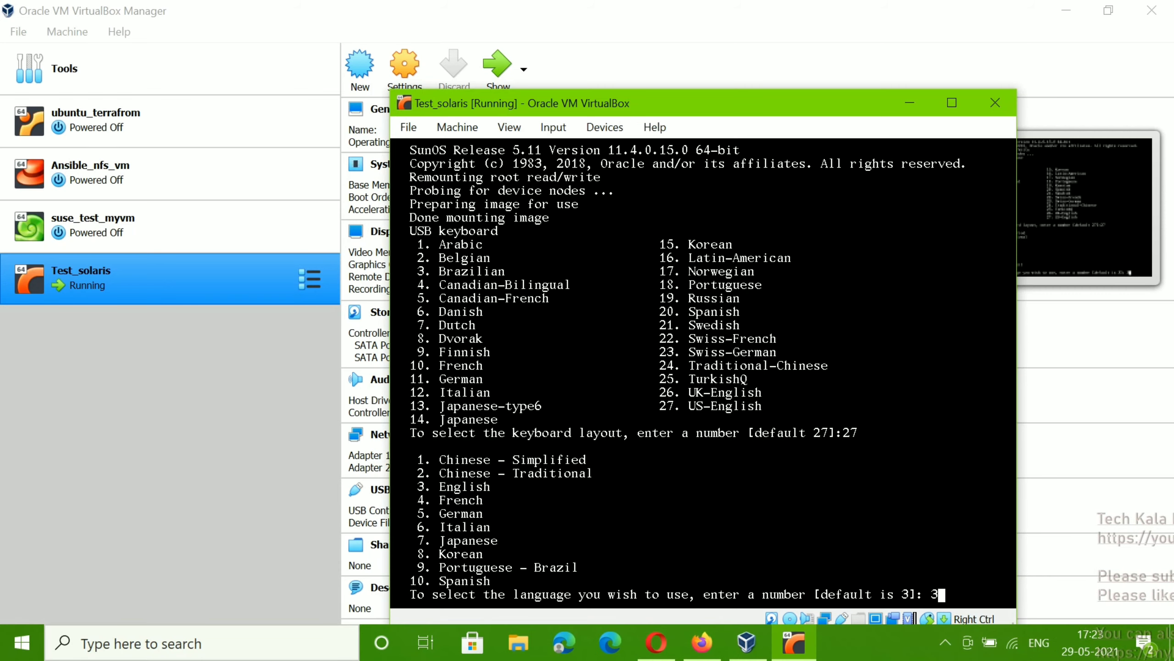
{"action": "key", "text": "Return"}
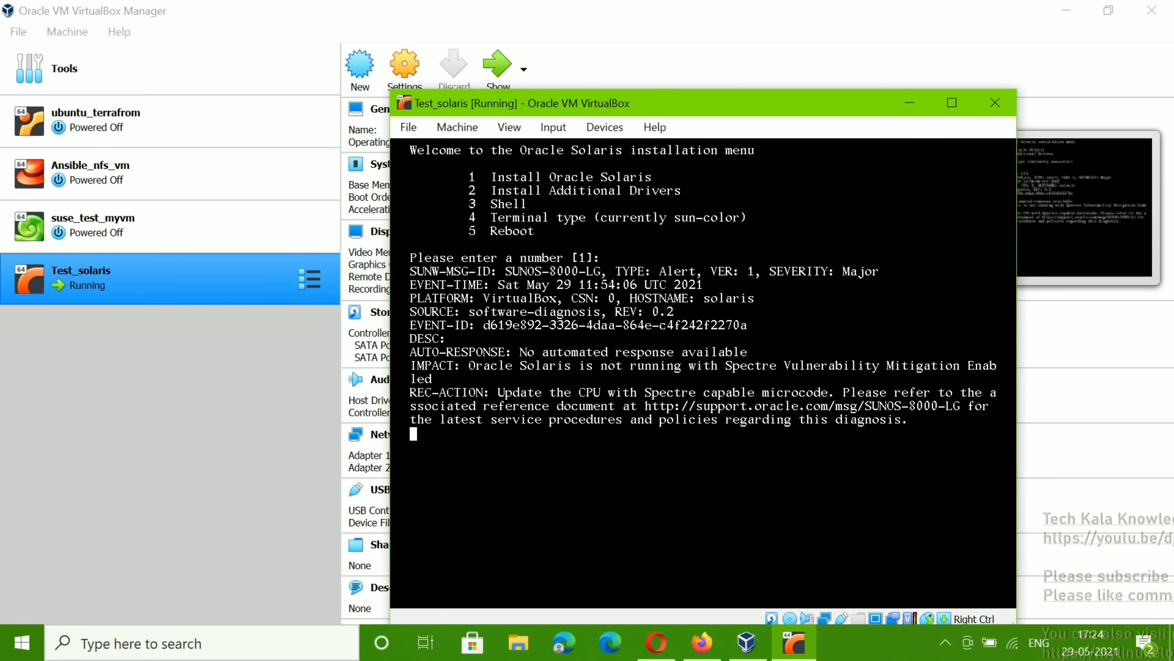
Step: Select option 1, Install Oracle Solaris, from the installation menu
{"action": "type", "text": "1"}
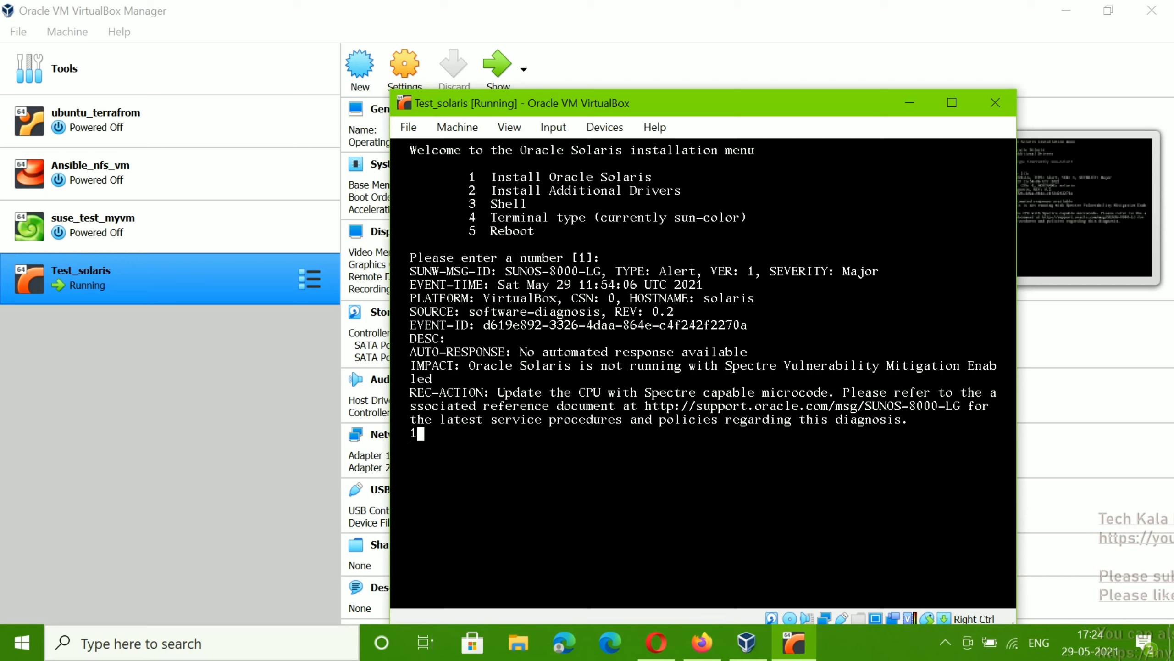
{"action": "key", "text": "Return"}
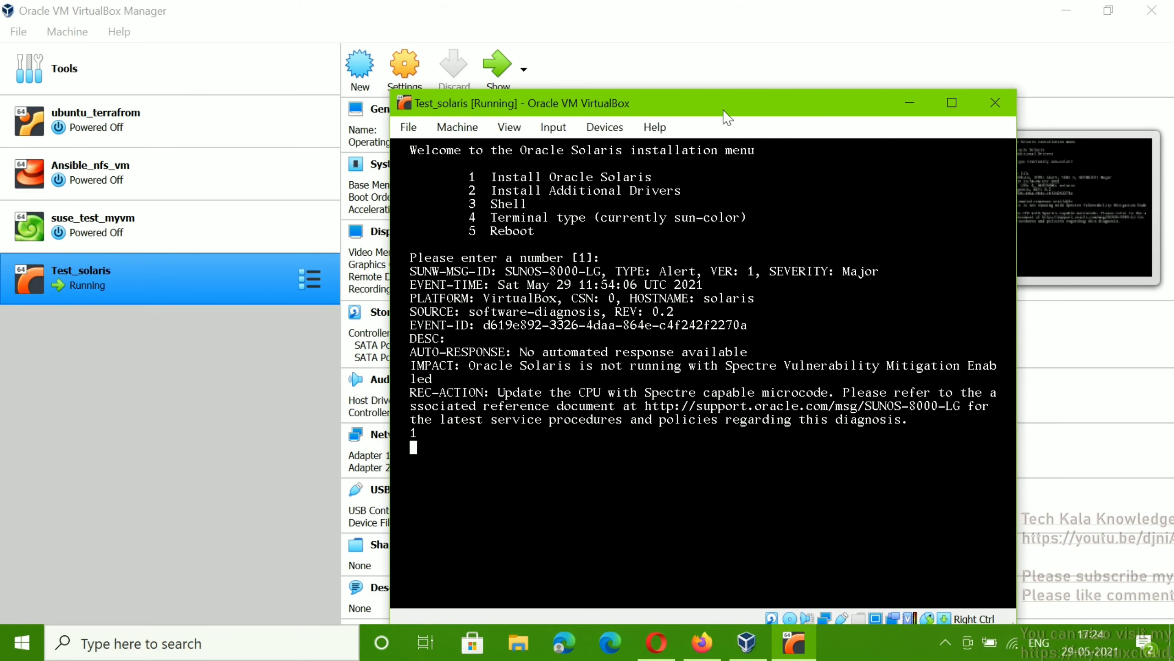
{"action": "left_click_drag", "start_coordinate": [724, 110], "coordinate": [711, 74]}
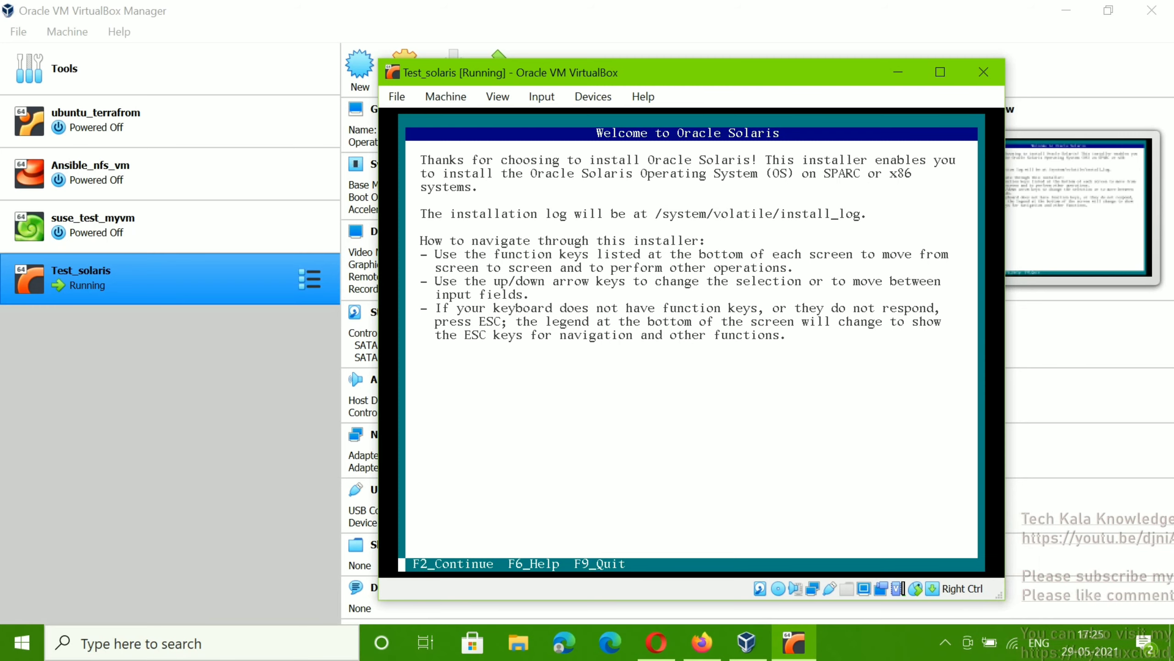
Step: Continue past the Welcome screen and run Local Disks discovery
{"action": "key", "text": "F2"}
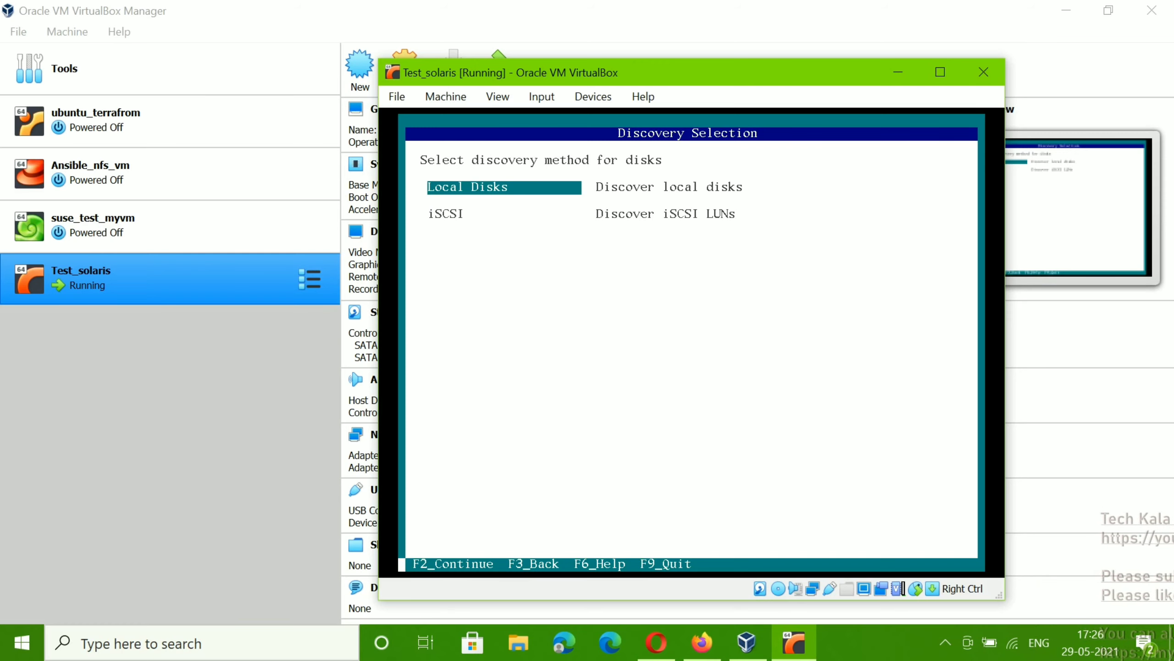
{"action": "key", "text": "F2"}
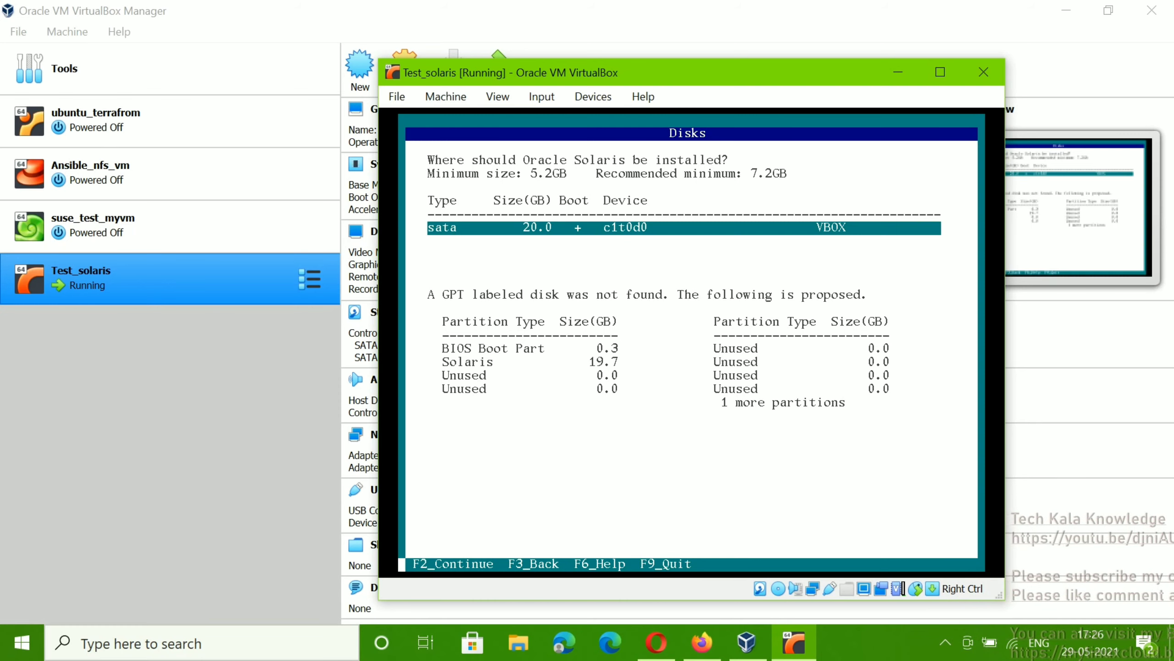
Step: Accept the 20 GB sata disk c1t0d0 and choose 'Use the entire disk'
{"action": "key", "text": "F2"}
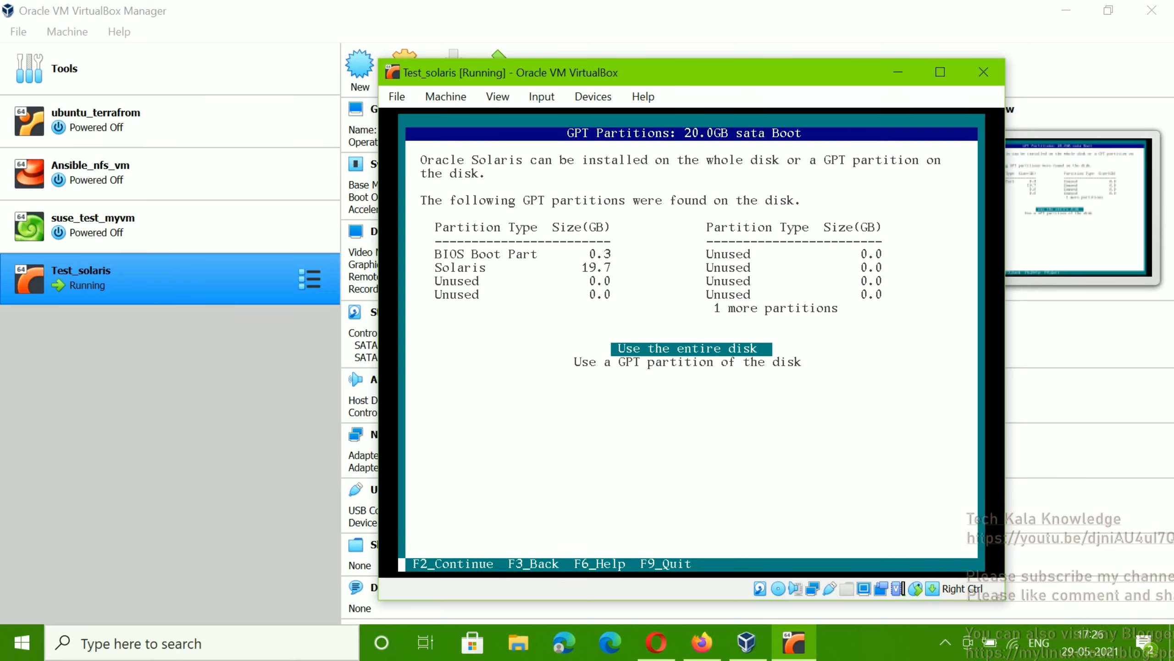
{"action": "key", "text": "Down"}
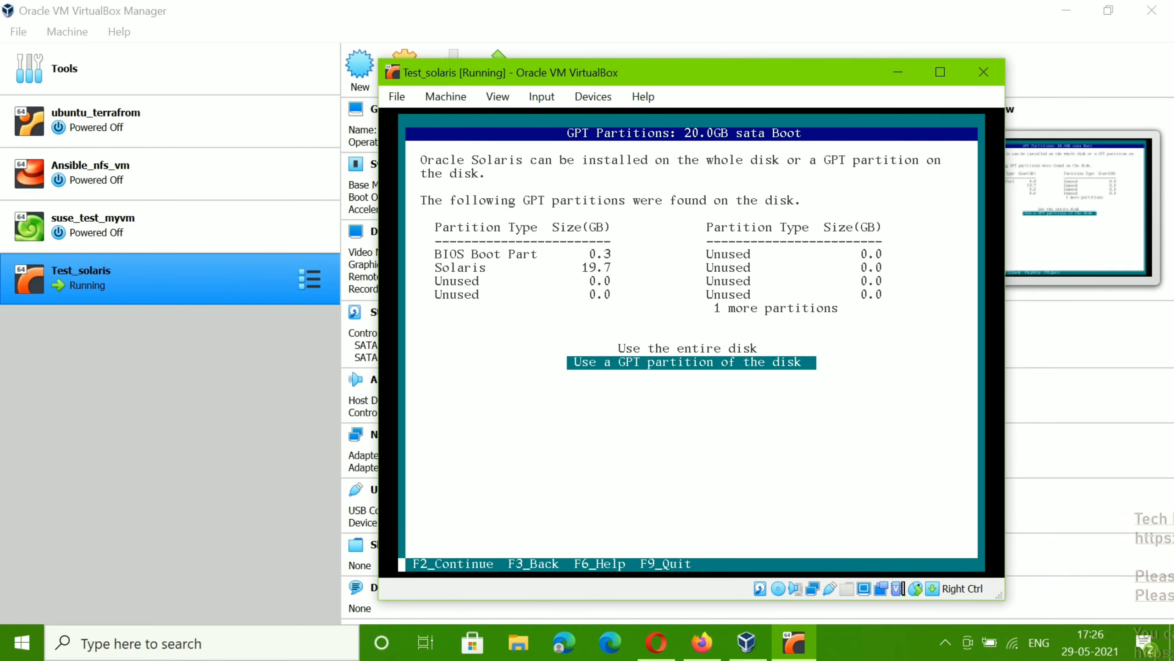
{"action": "key", "text": "Up"}
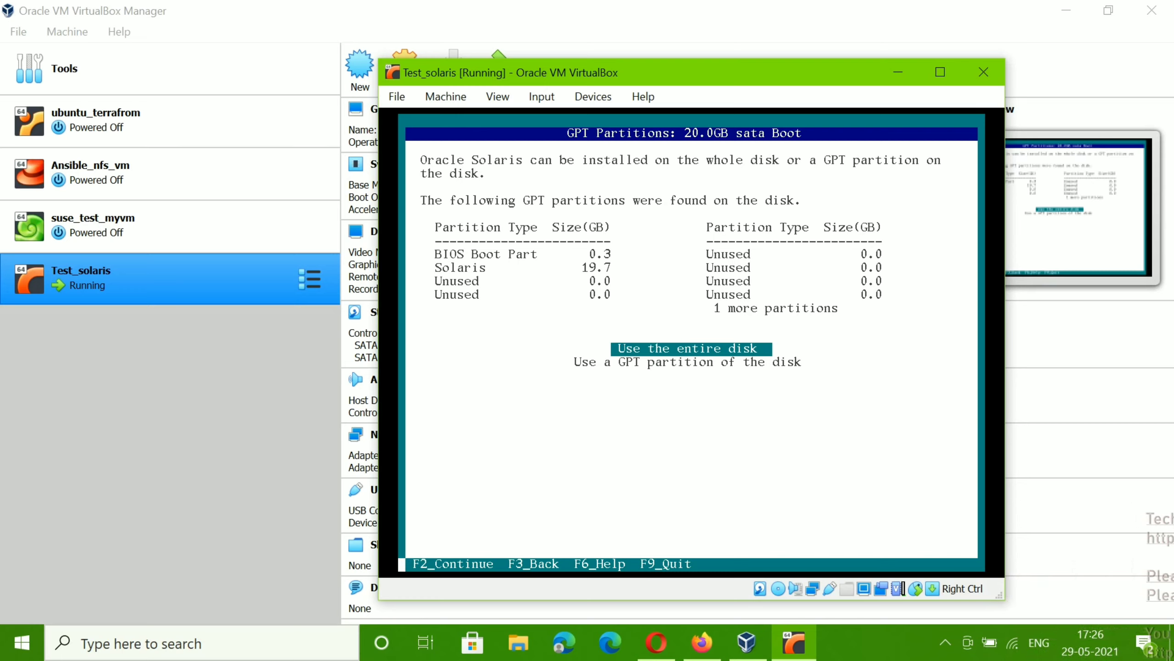
{"action": "key", "text": "F2"}
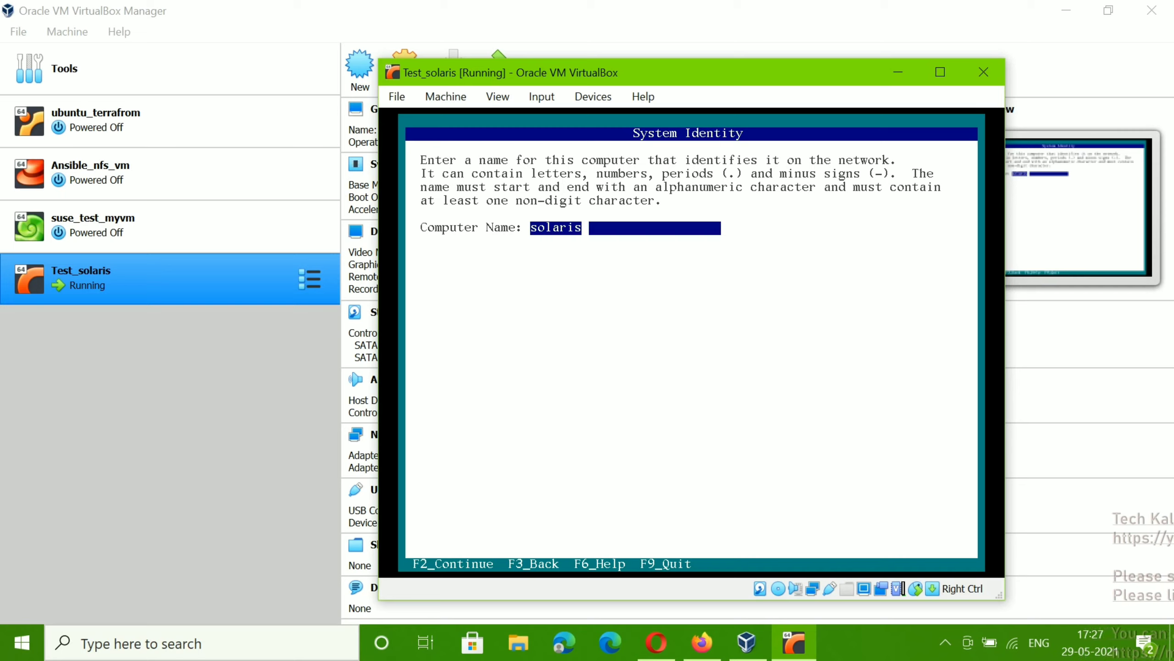
Step: Replace the default computer name with mytest-vm and continue
{"action": "type", "text": "test"}
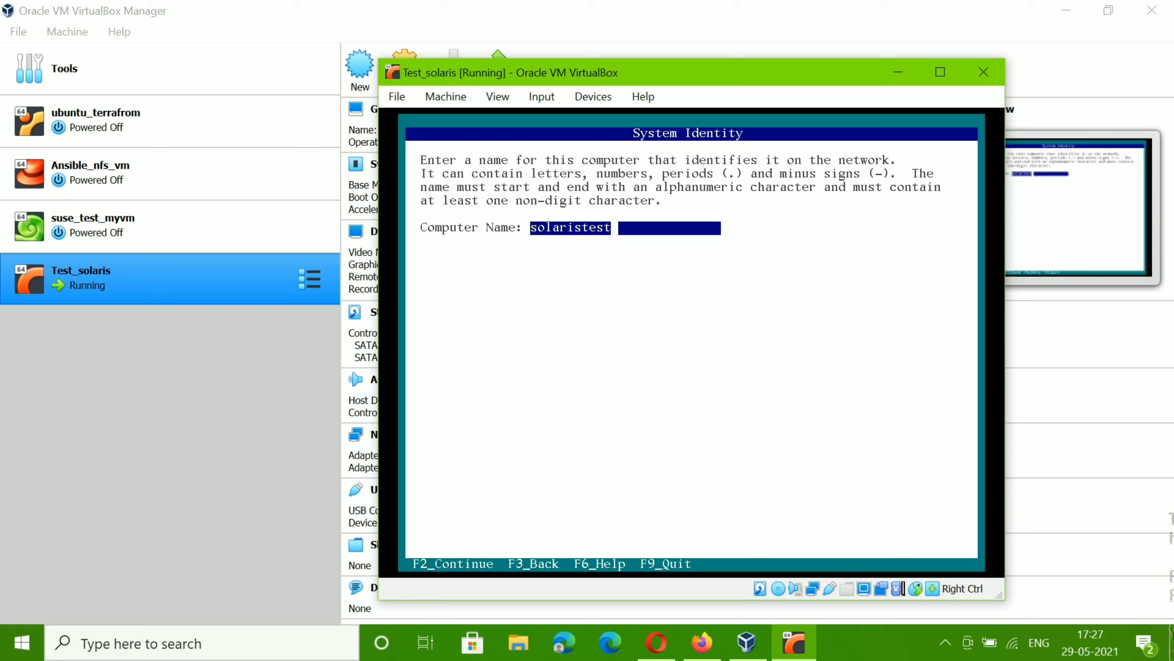
{"action": "key", "text": "BackSpace"}
{"action": "key", "text": "BackSpace"}
{"action": "key", "text": "BackSpace"}
{"action": "key", "text": "BackSpace"}
{"action": "key", "text": "BackSpace"}
{"action": "key", "text": "BackSpace"}
{"action": "key", "text": "BackSpace"}
{"action": "key", "text": "BackSpace"}
{"action": "key", "text": "BackSpace"}
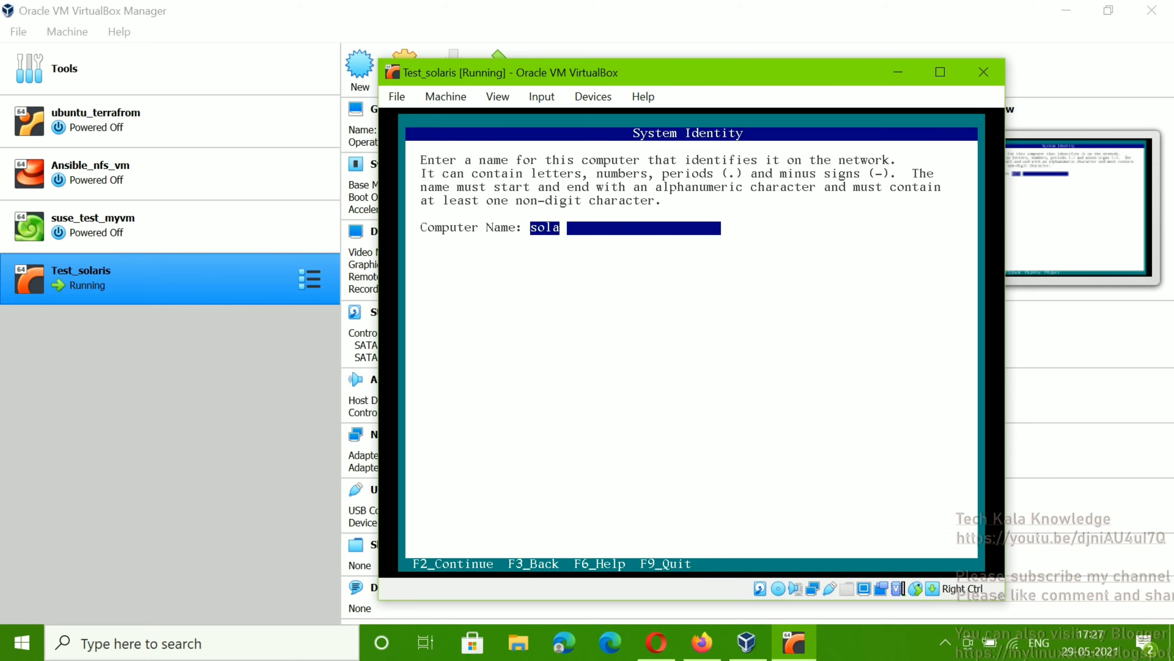
{"action": "key", "text": "BackSpace"}
{"action": "key", "text": "BackSpace"}
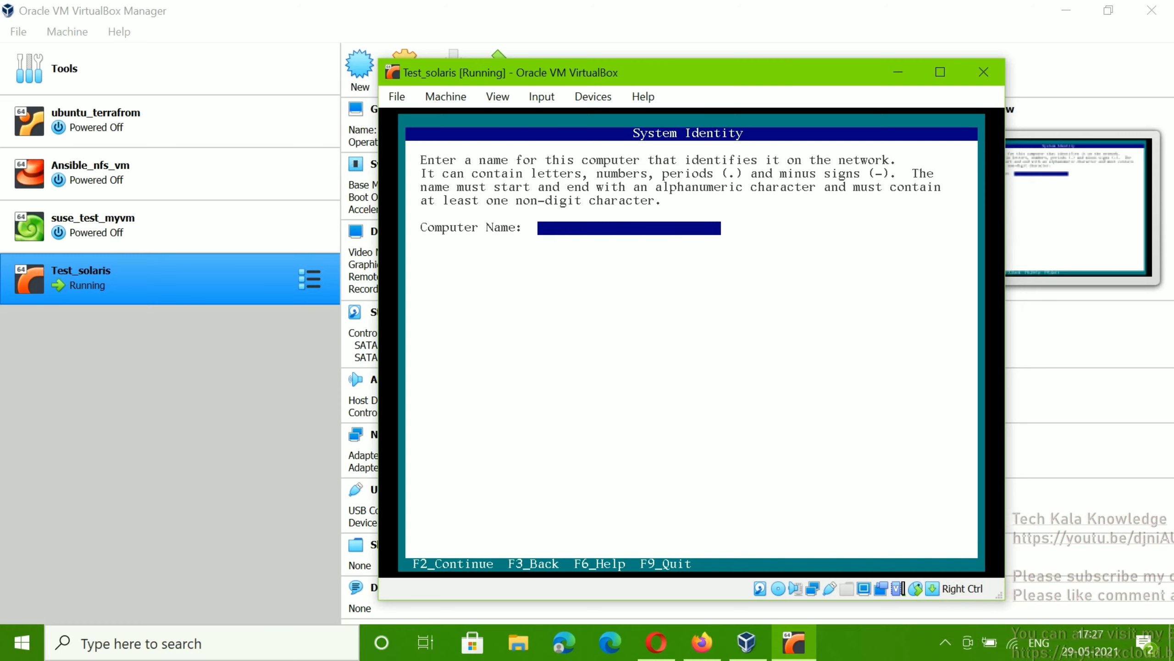
{"action": "type", "text": "my"}
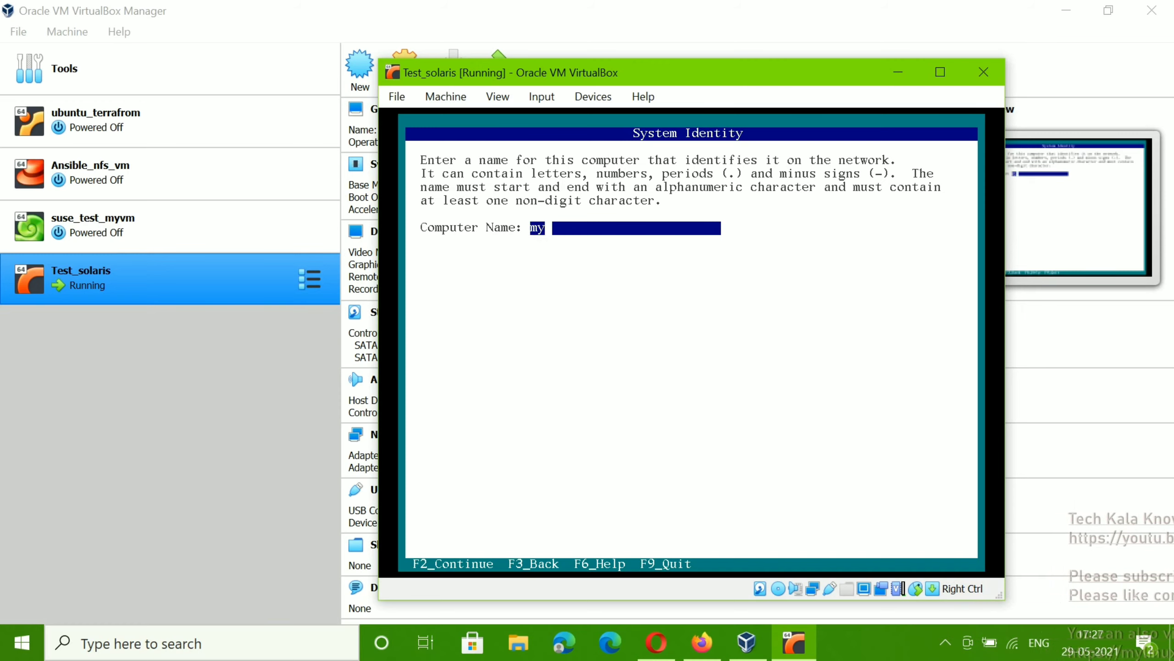
{"action": "type", "text": "test"}
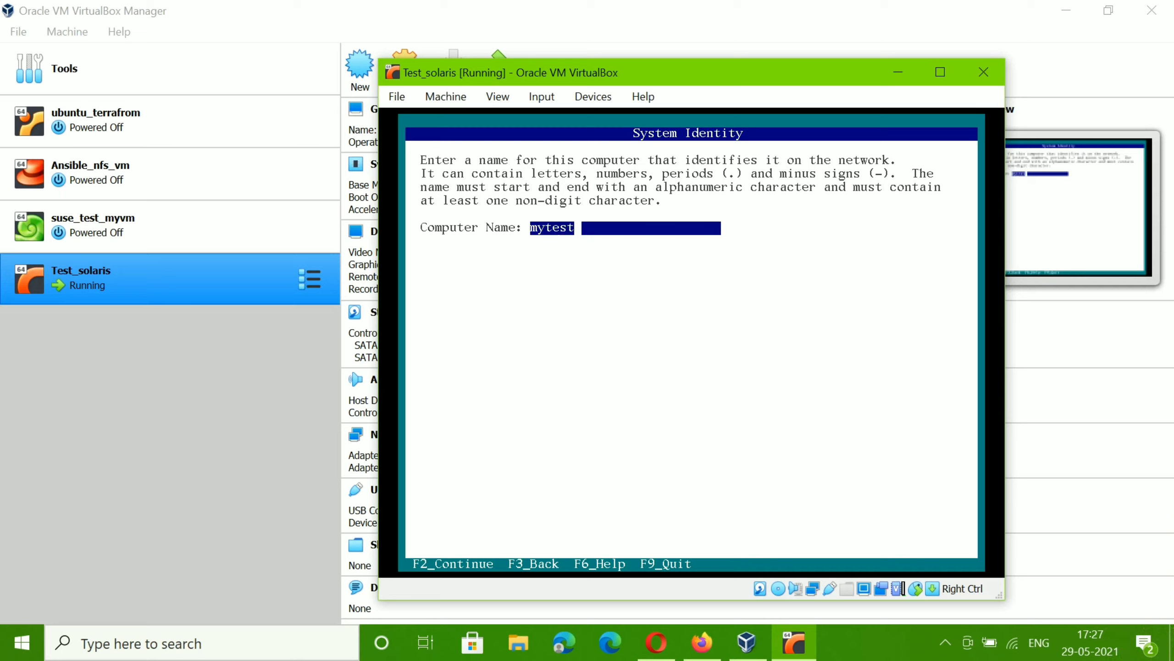
{"action": "key", "text": "underscore"}
{"action": "type", "text": "vm"}
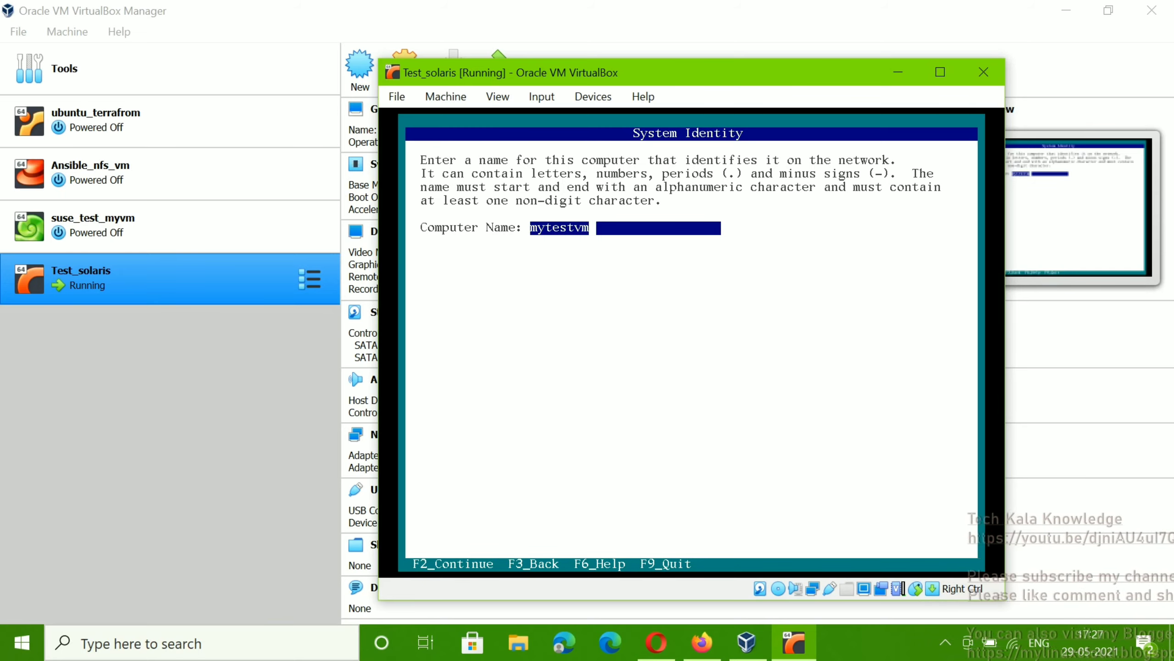
{"action": "key", "text": "BackSpace"}
{"action": "key", "text": "BackSpace"}
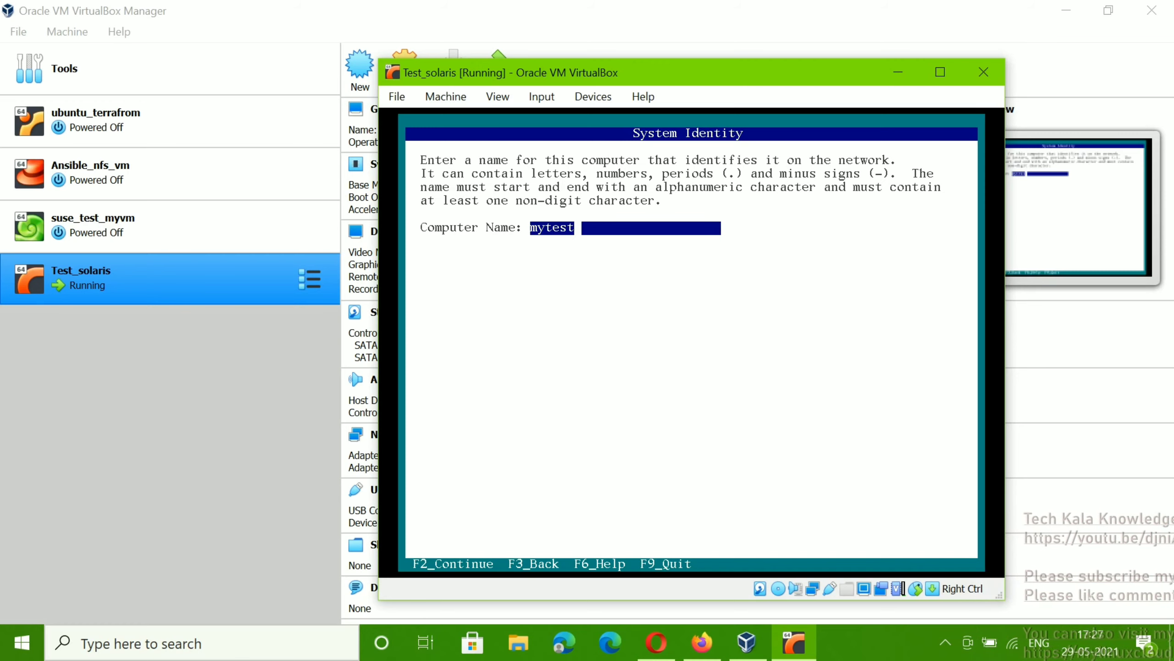
{"action": "key", "text": "underscore"}
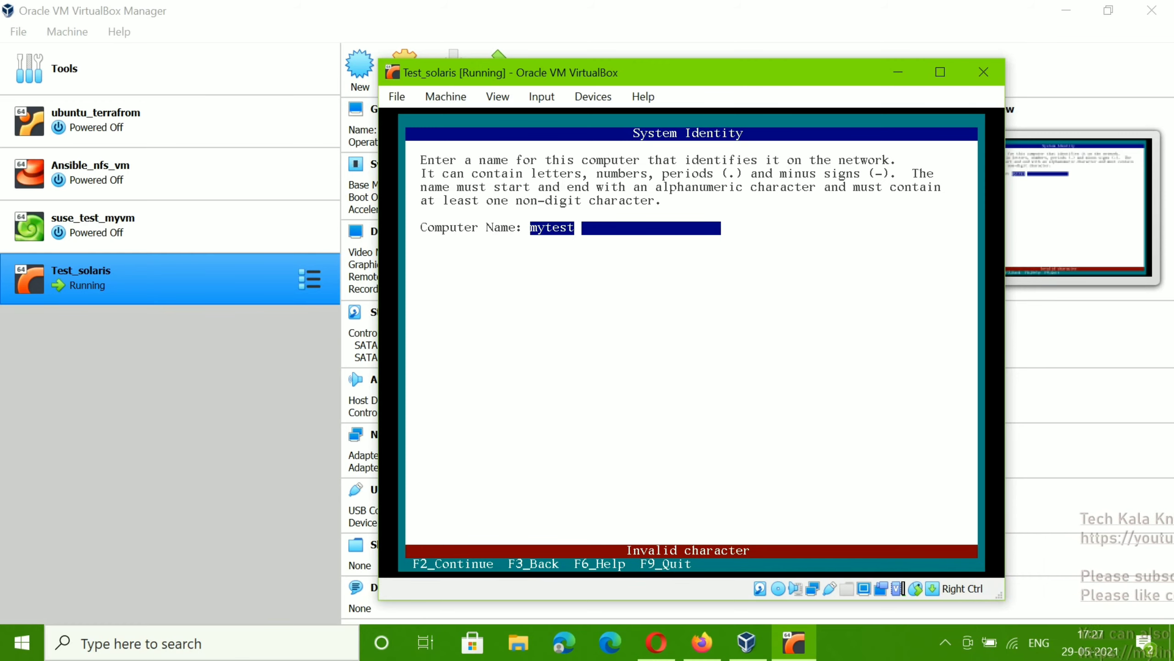
{"action": "type", "text": "-vm"}
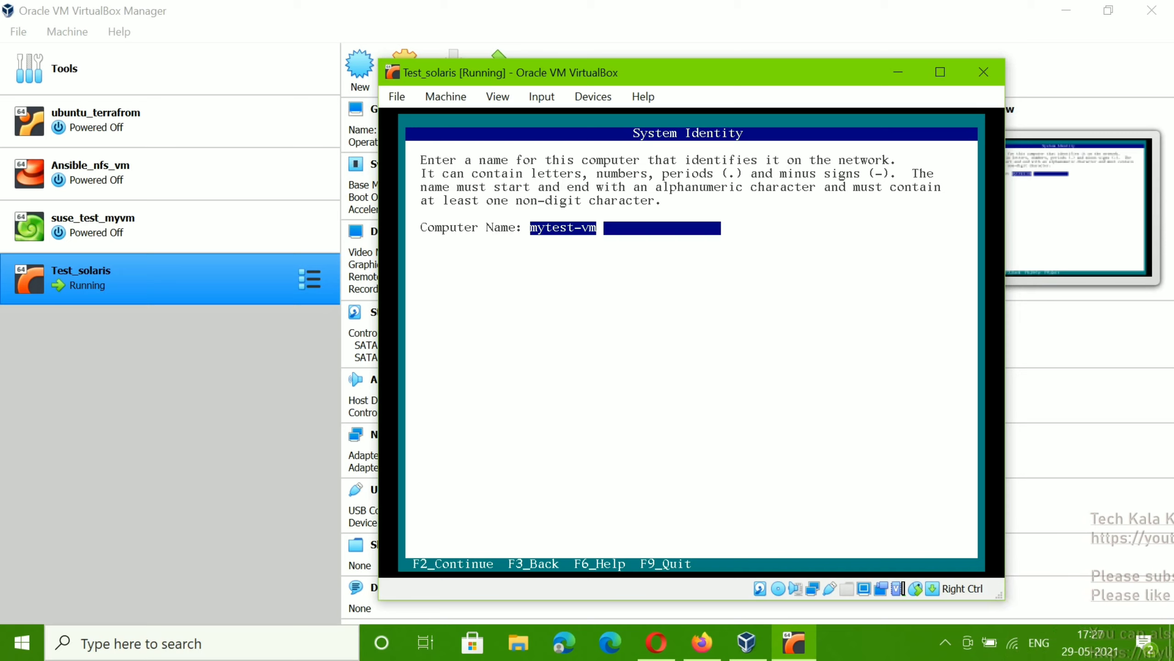
{"action": "key", "text": "F2"}
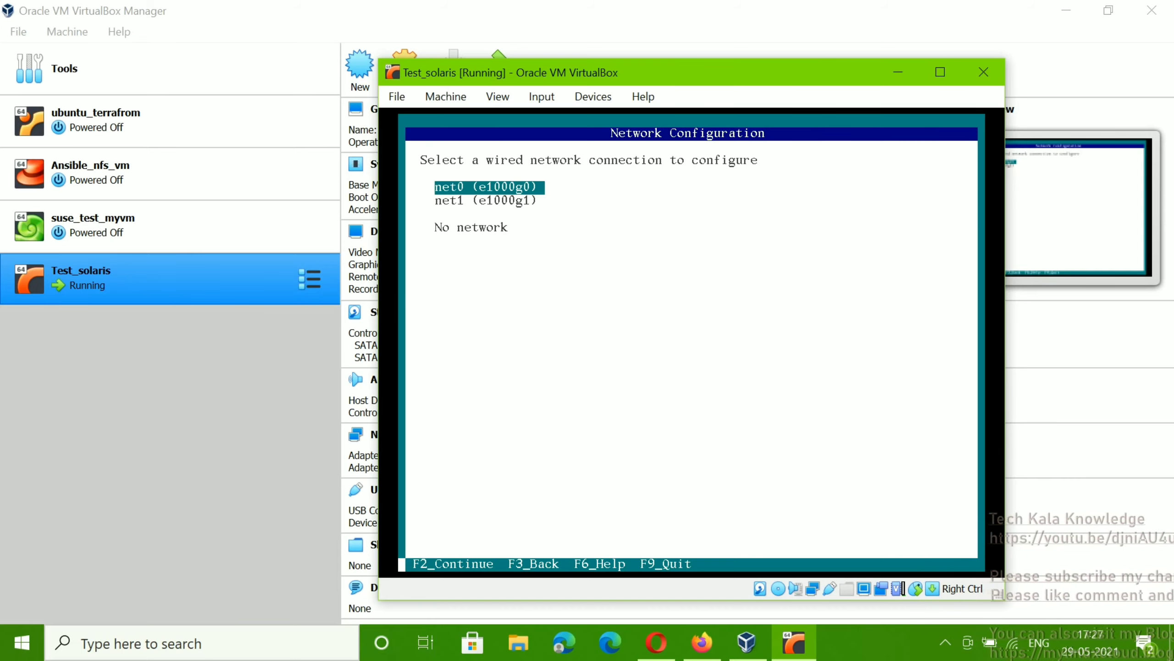
Step: Accept net0 as the wired connection, configured automatically by DHCP
{"action": "key", "text": "F2"}
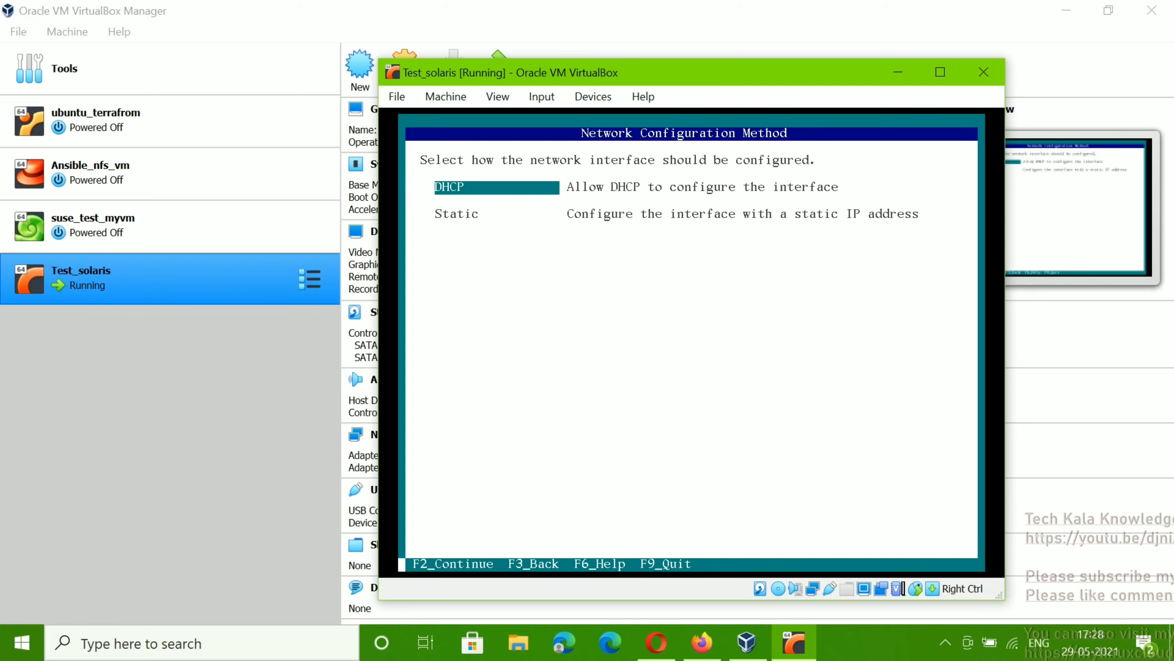
{"action": "key", "text": "F2"}
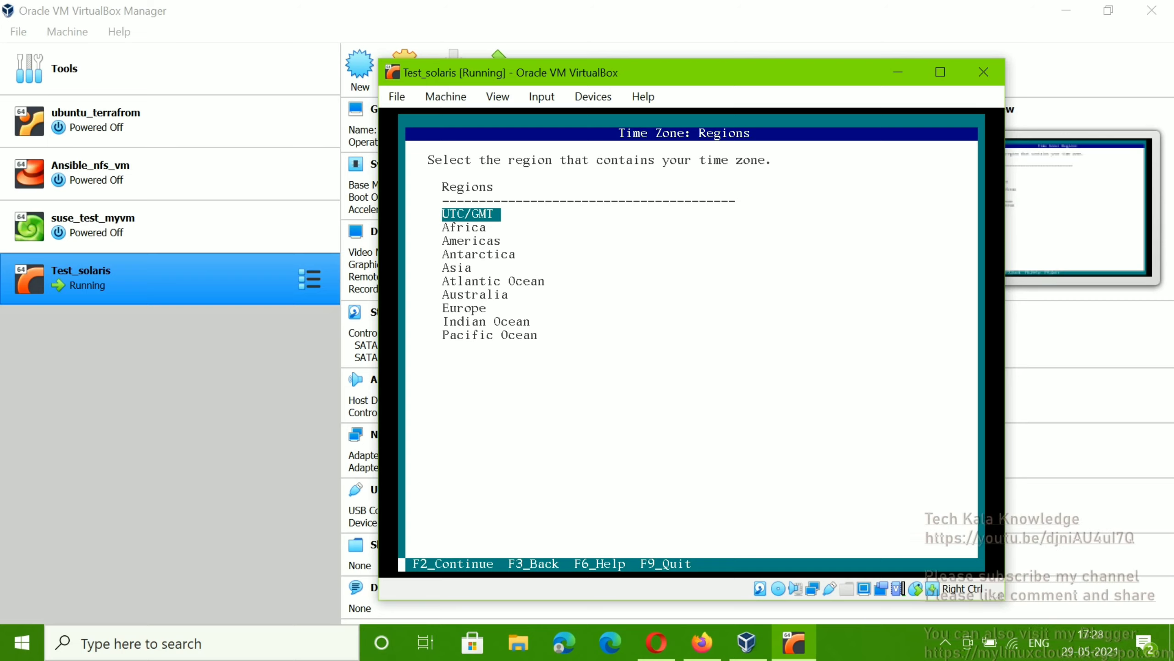
Step: Choose Asia > India > Asia/Kolkata time zone, English language and en_US.UTF-8 territory
{"action": "key", "text": "Down"}
{"action": "key", "text": "Down"}
{"action": "key", "text": "Down"}
{"action": "key", "text": "Down"}
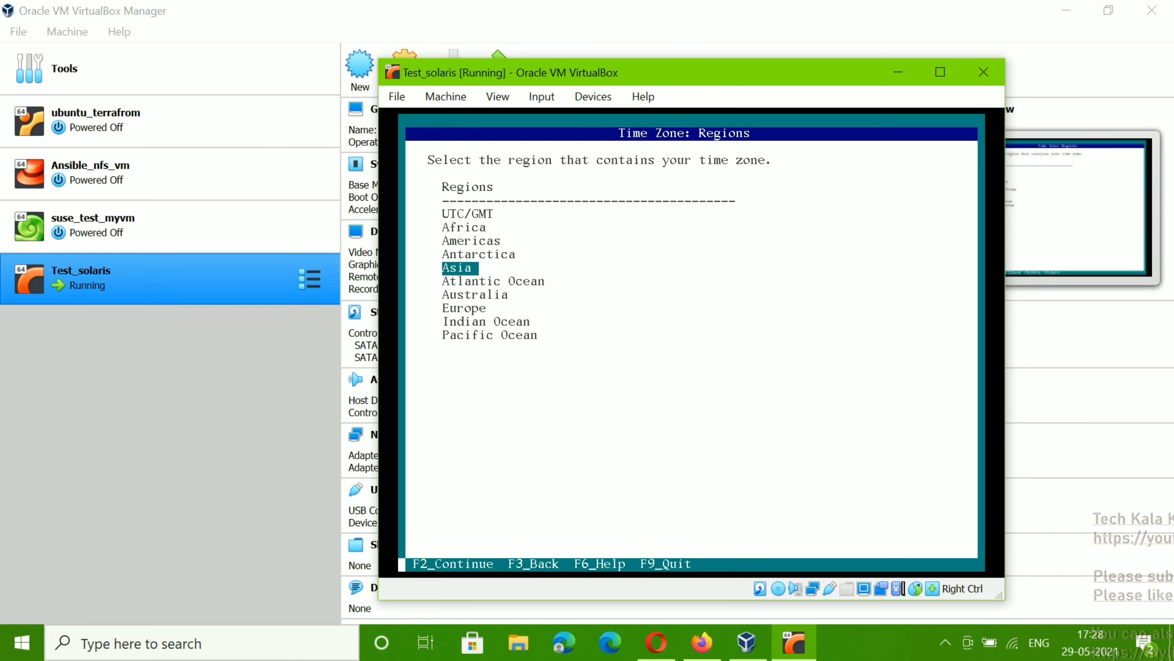
{"action": "key", "text": "F2"}
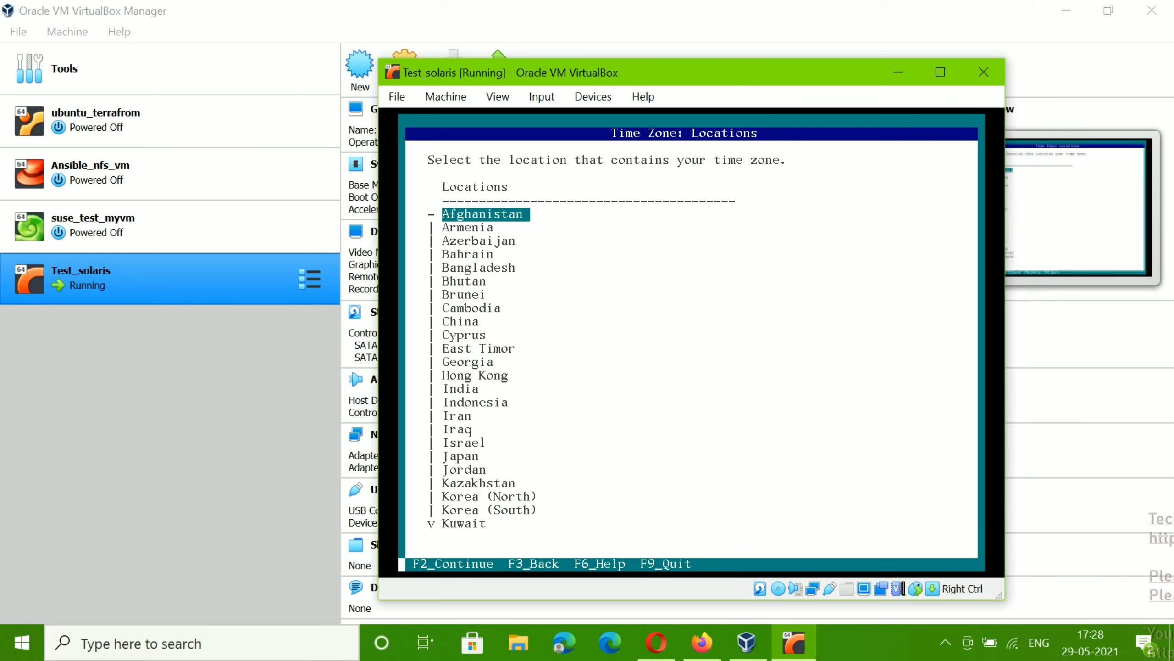
{"action": "key", "text": "Down"}
{"action": "key", "text": "Down"}
{"action": "key", "text": "Down"}
{"action": "key", "text": "Down"}
{"action": "key", "text": "Down"}
{"action": "key", "text": "Down"}
{"action": "key", "text": "Down"}
{"action": "key", "text": "Down"}
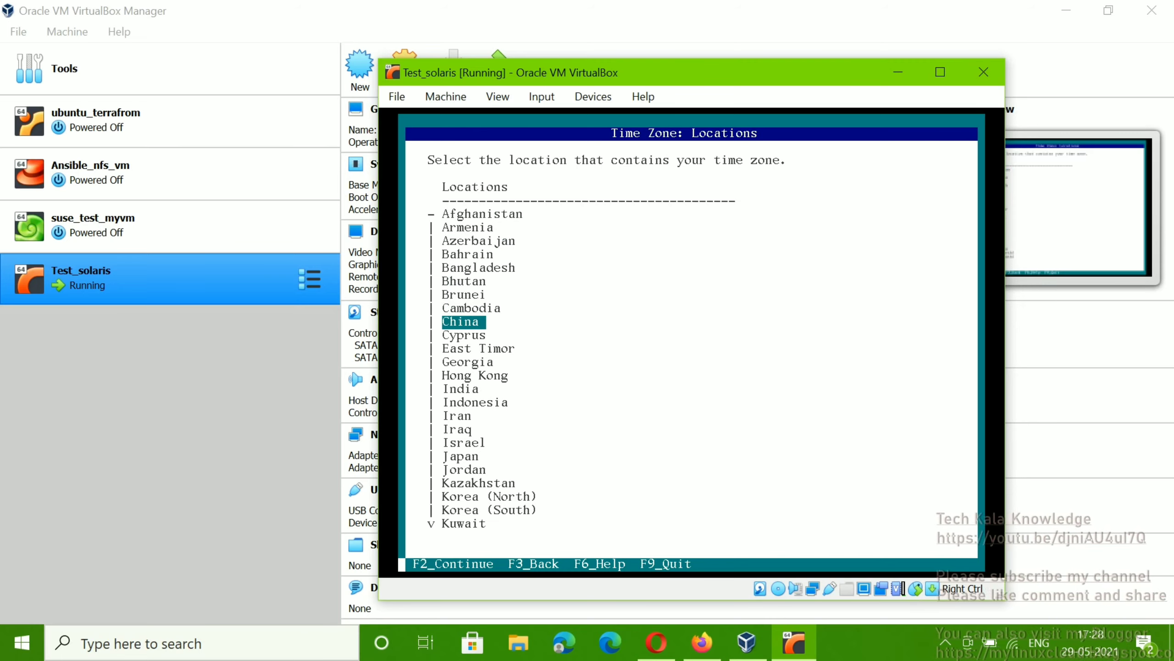
{"action": "key", "text": "Down"}
{"action": "key", "text": "Down"}
{"action": "key", "text": "Down"}
{"action": "key", "text": "Down"}
{"action": "key", "text": "Down"}
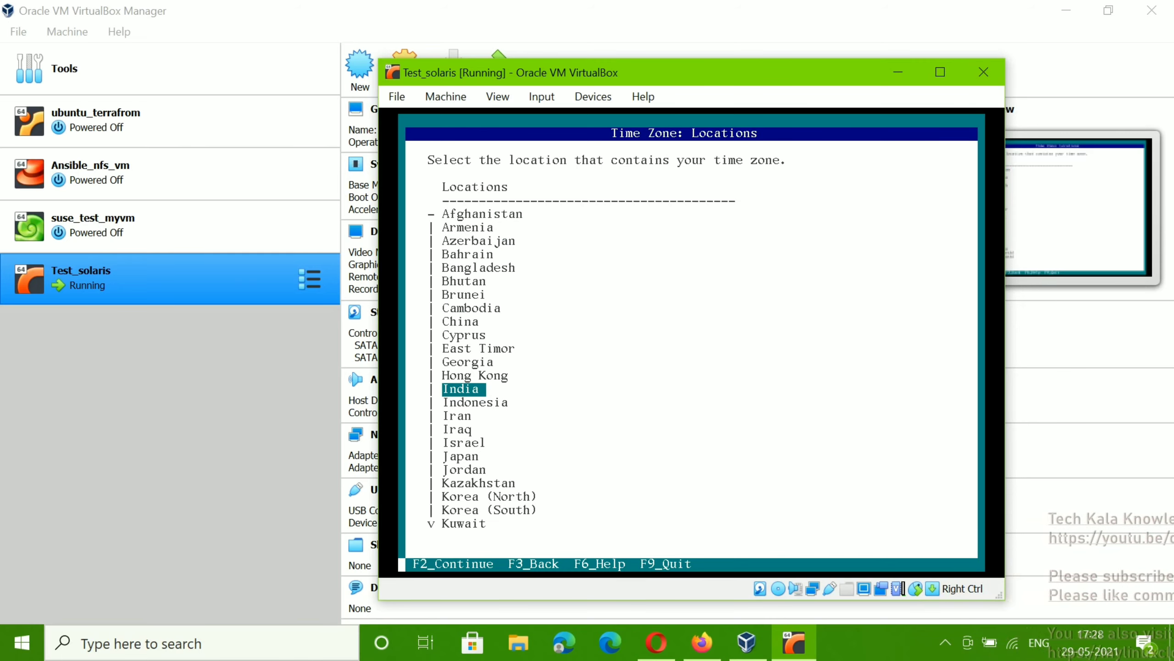
{"action": "key", "text": "F2"}
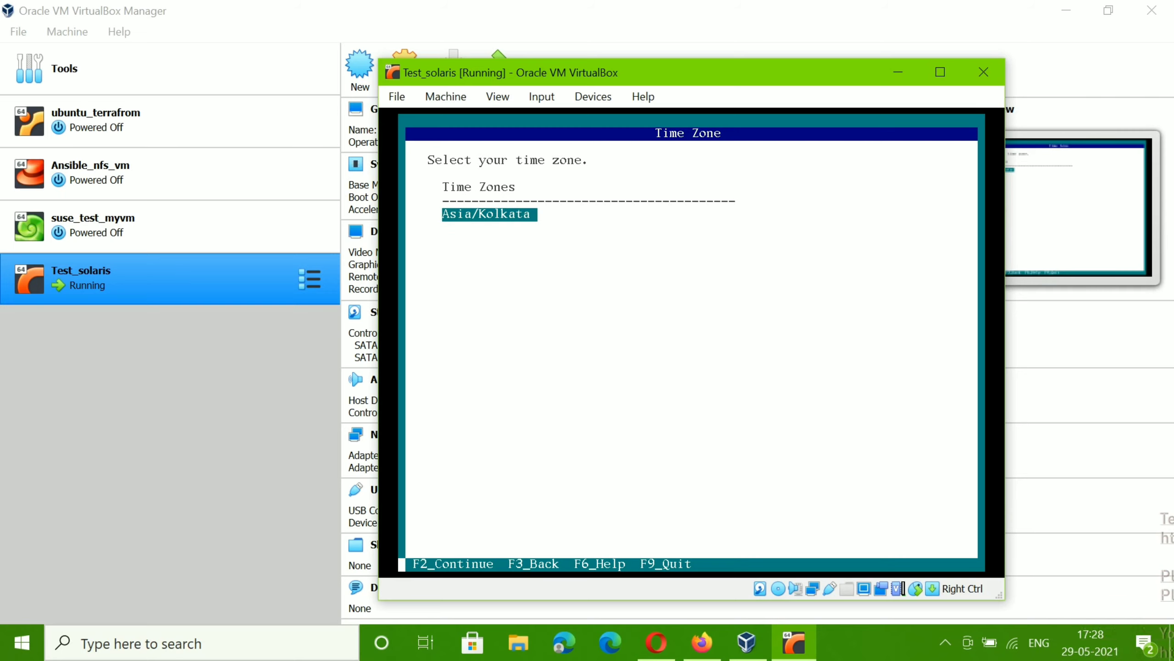
{"action": "key", "text": "F2"}
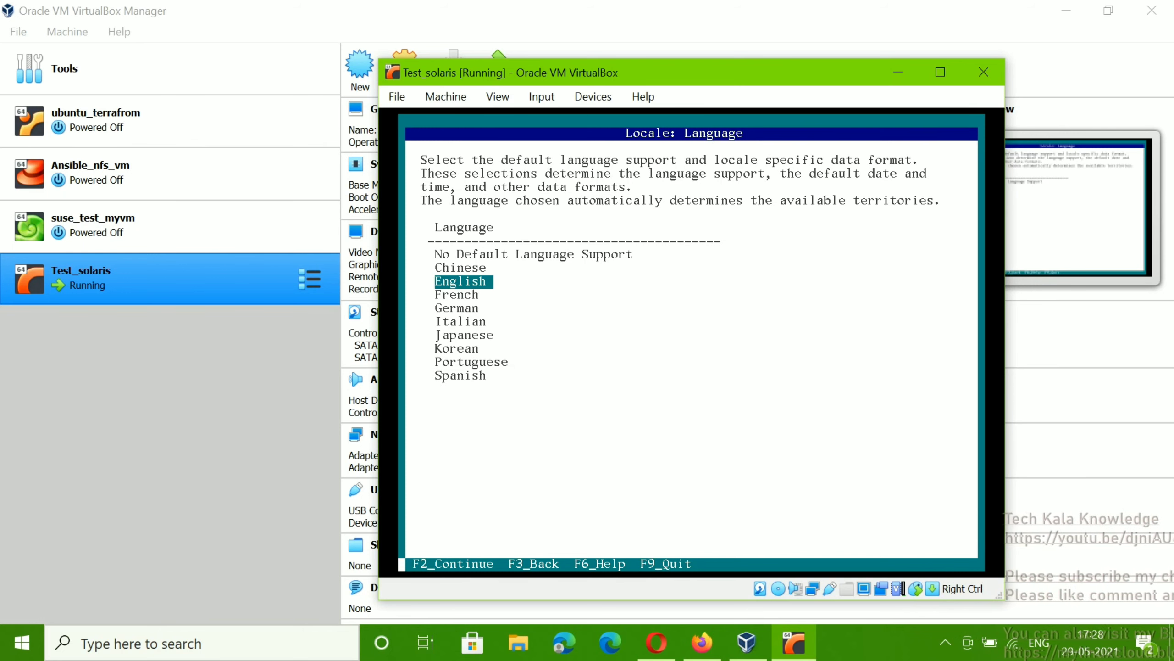
{"action": "key", "text": "F2"}
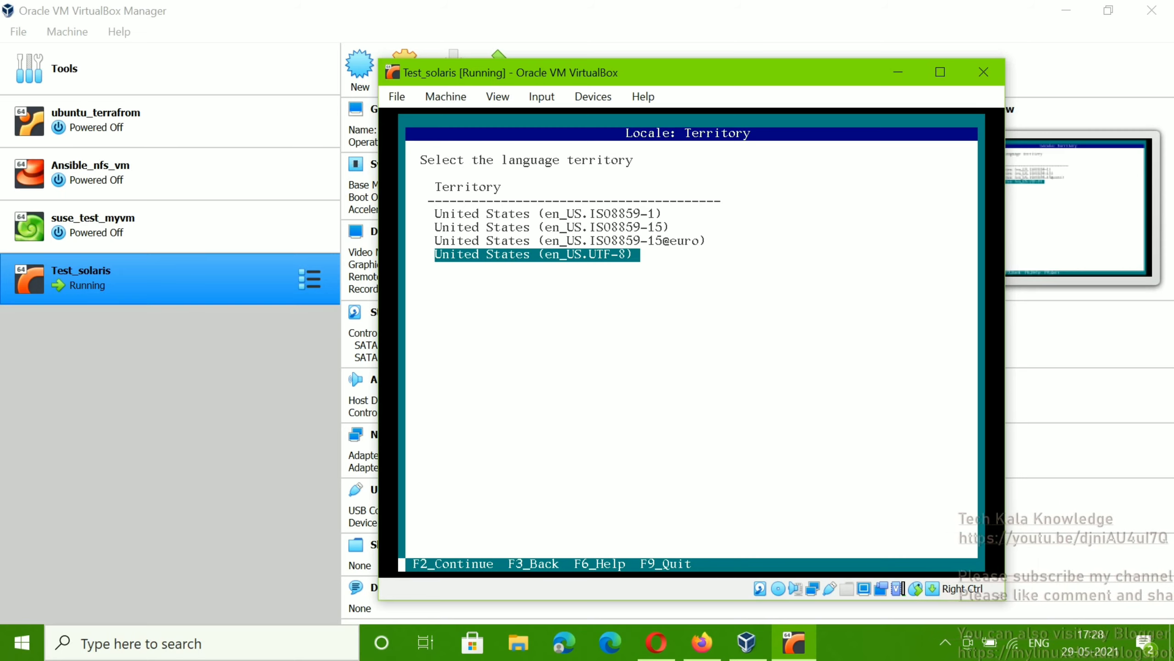
{"action": "key", "text": "F2"}
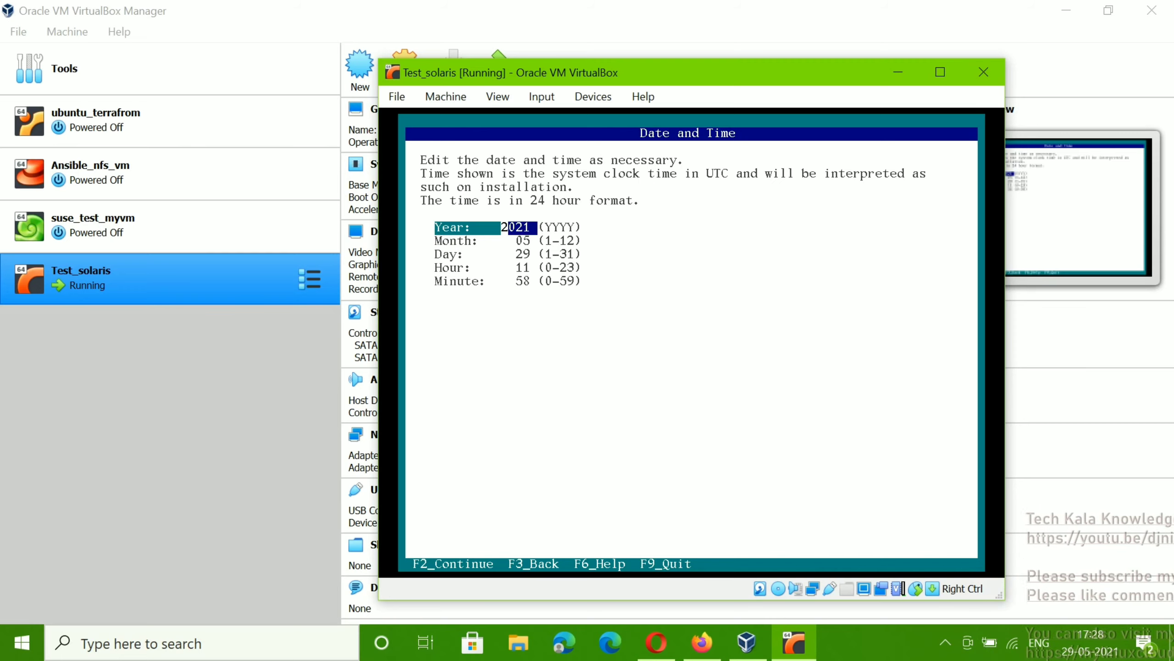
Step: Change the installer's time from 11:58 to 17:29 on 2021-05-29 and accept it
{"action": "key", "text": "Down"}
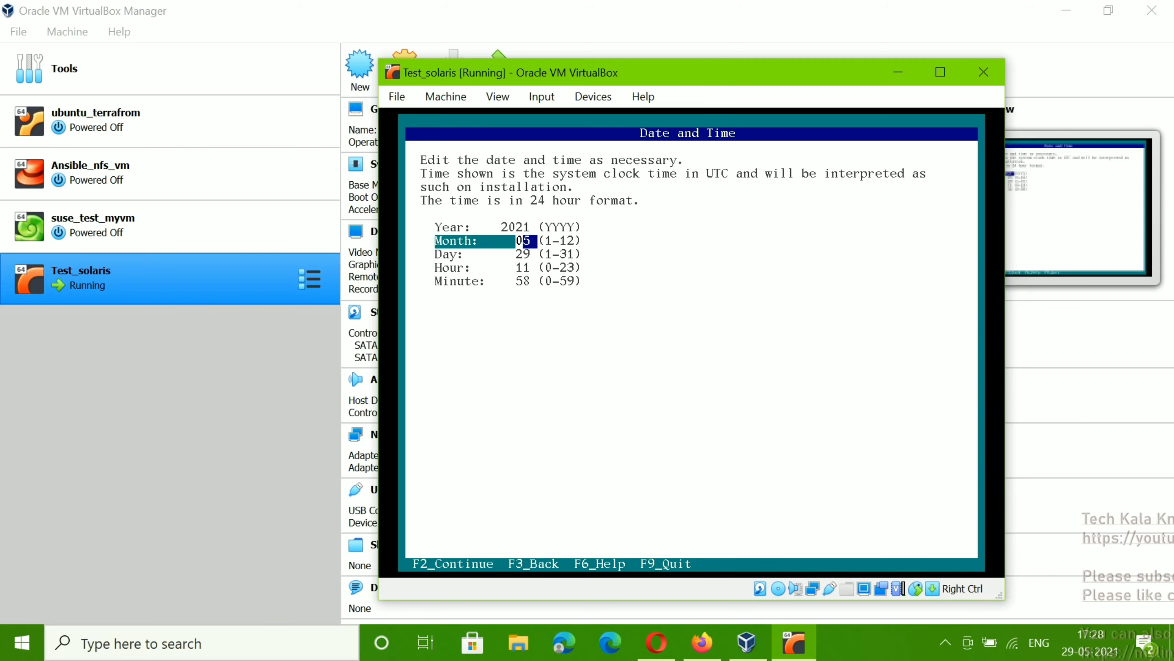
{"action": "key", "text": "Down"}
{"action": "key", "text": "Up"}
{"action": "key", "text": "Up"}
{"action": "key", "text": "Down"}
{"action": "key", "text": "Down"}
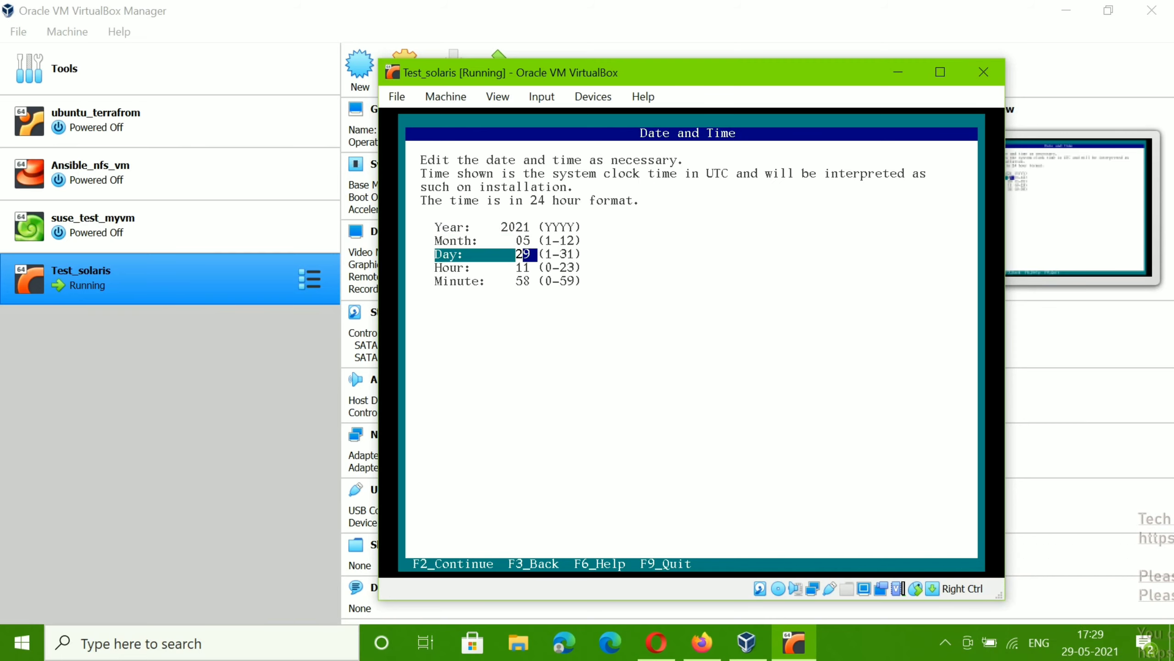
{"action": "key", "text": "Down"}
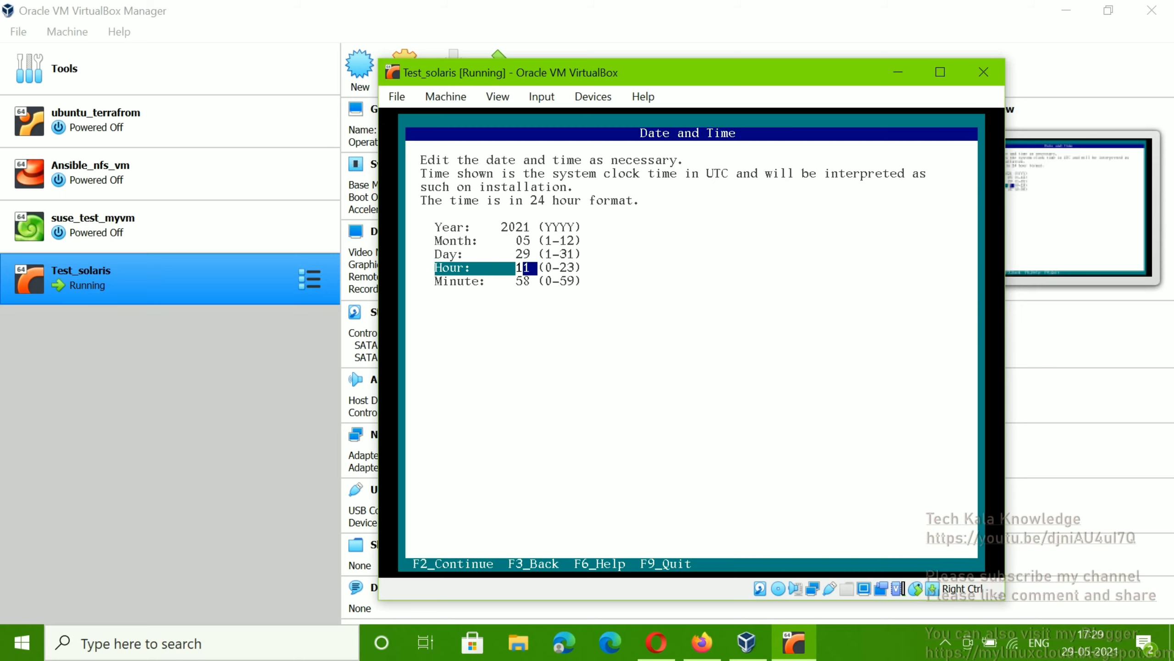
{"action": "key", "text": "BackSpace"}
{"action": "key", "text": "BackSpace"}
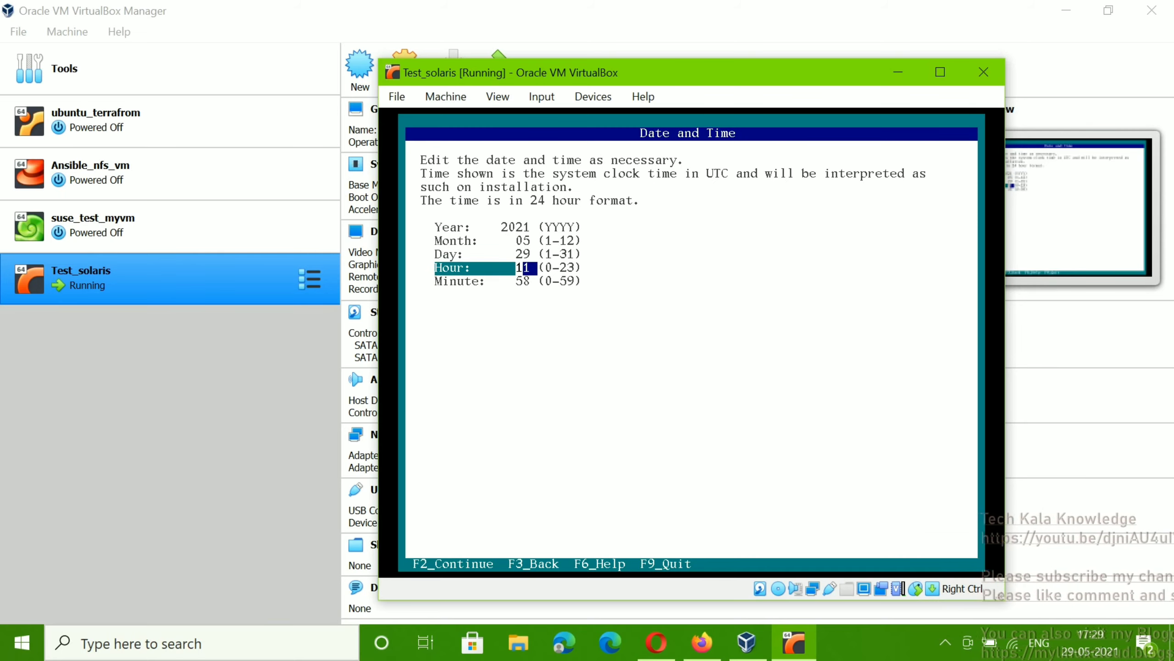
{"action": "type", "text": "17"}
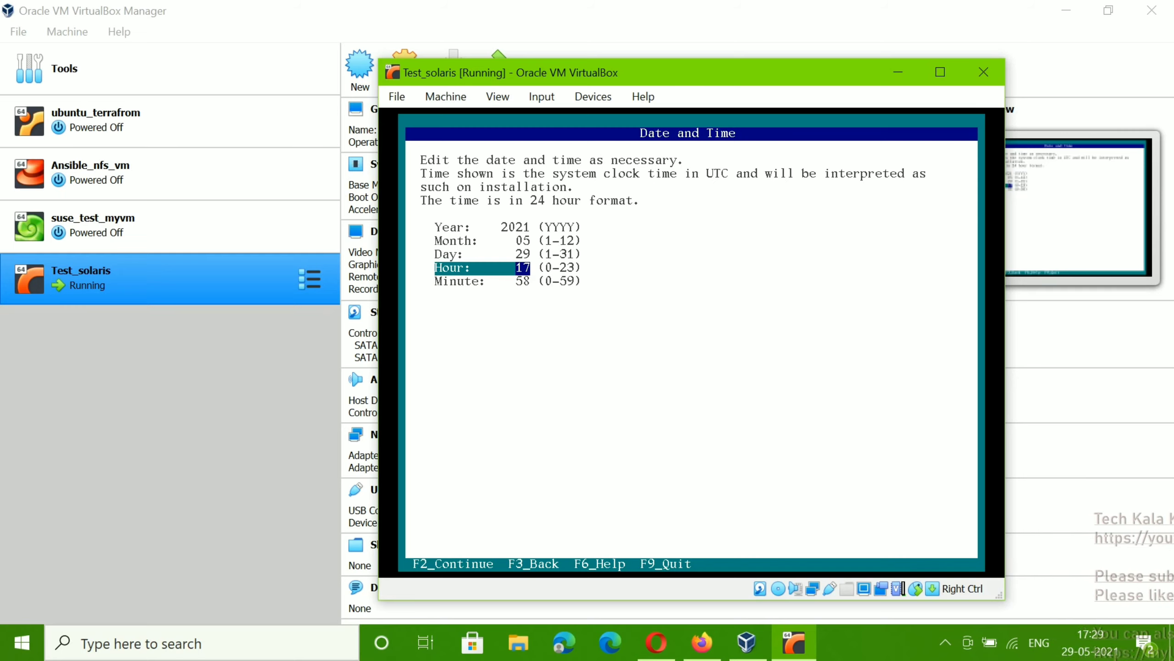
{"action": "key", "text": "Tab"}
{"action": "key", "text": "BackSpace"}
{"action": "key", "text": "BackSpace"}
{"action": "type", "text": "29"}
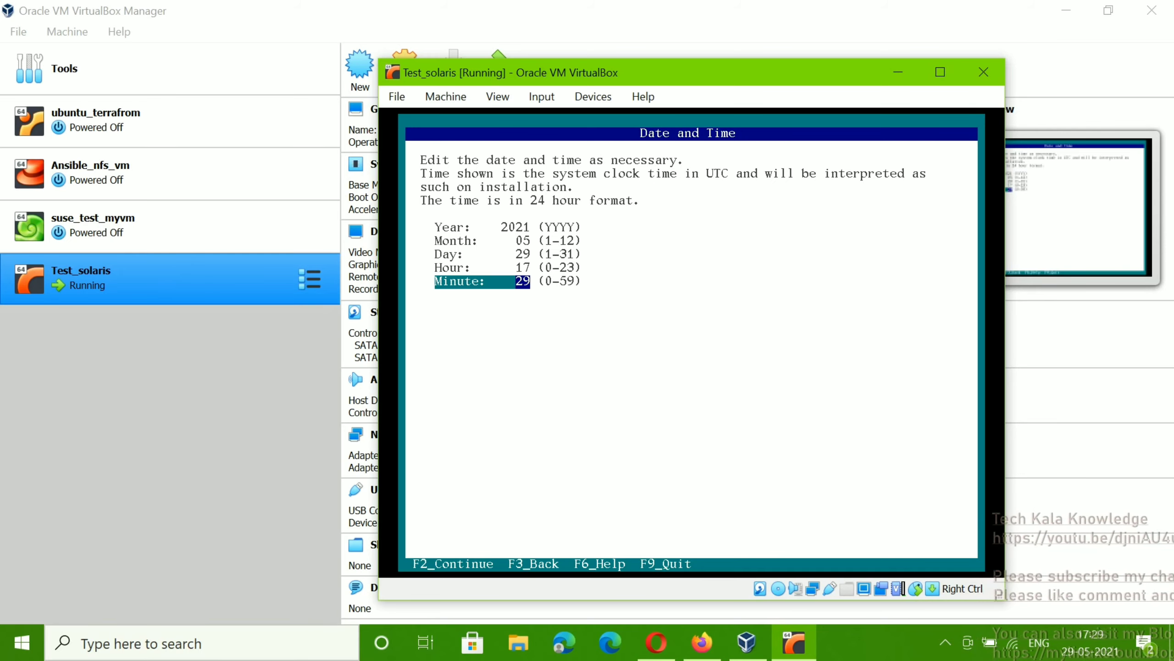
{"action": "key", "text": "F2"}
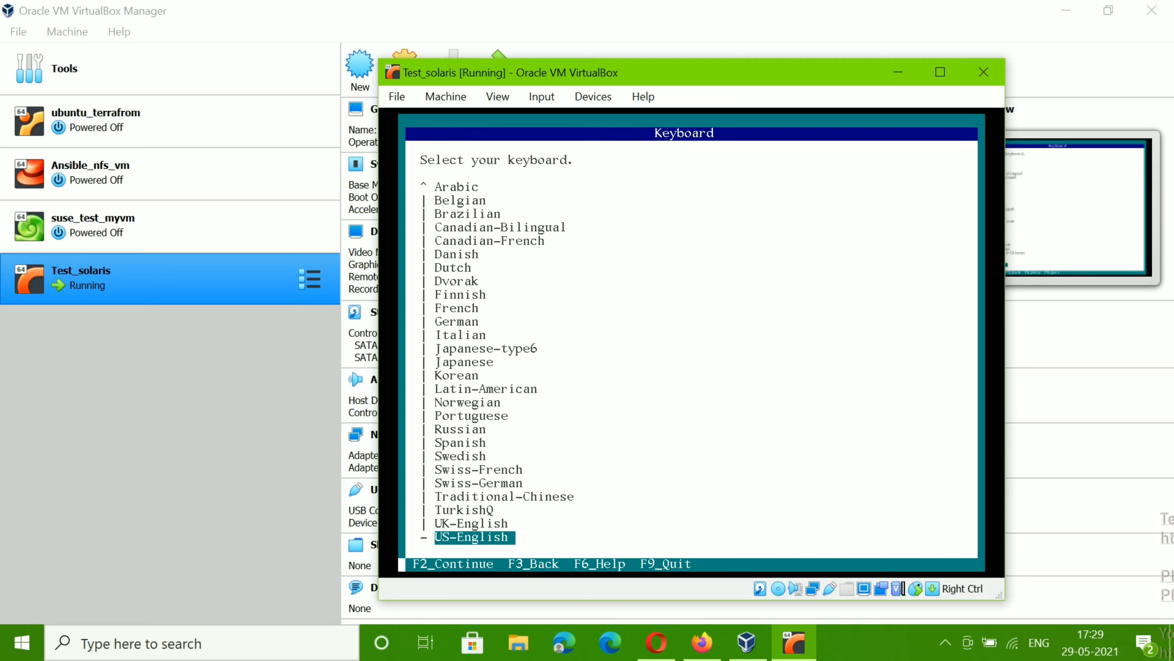
Step: Keep the US-English keyboard, then enter and confirm the root password
{"action": "key", "text": "F2"}
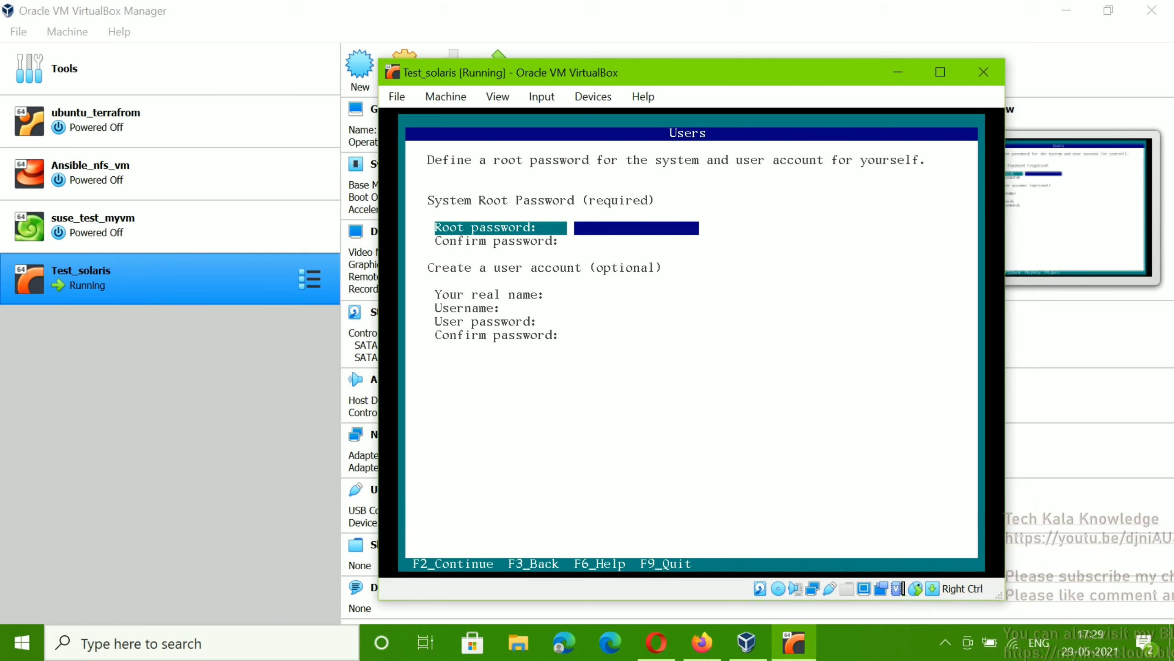
{"action": "type", "text": "*"}
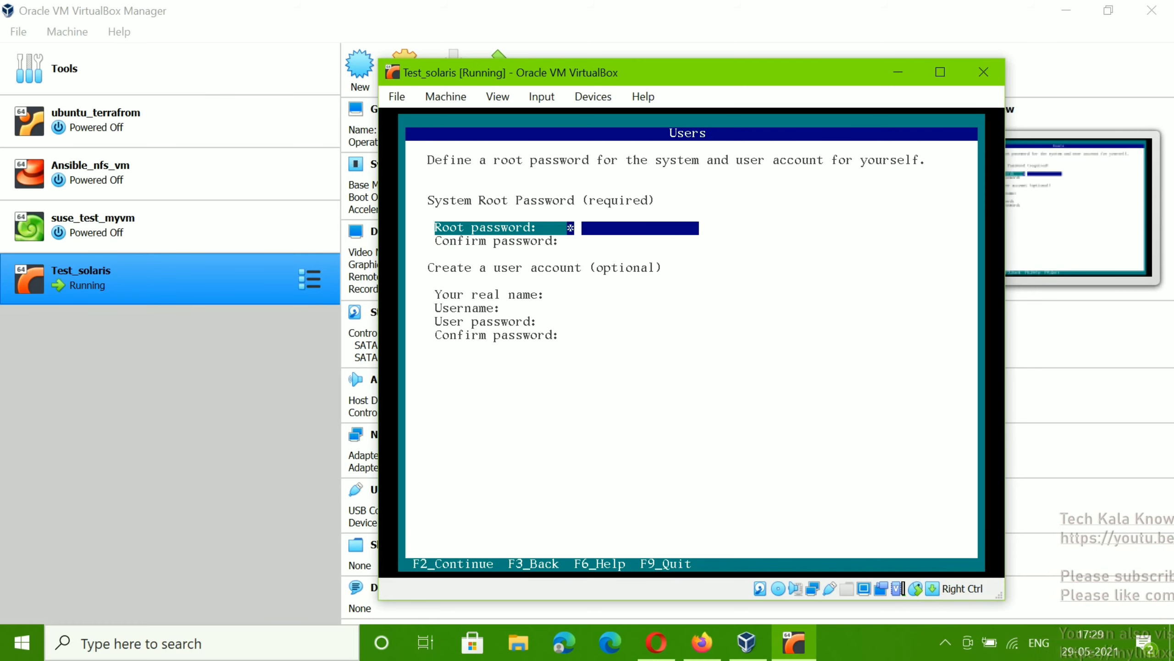
{"action": "type", "text": "*******"}
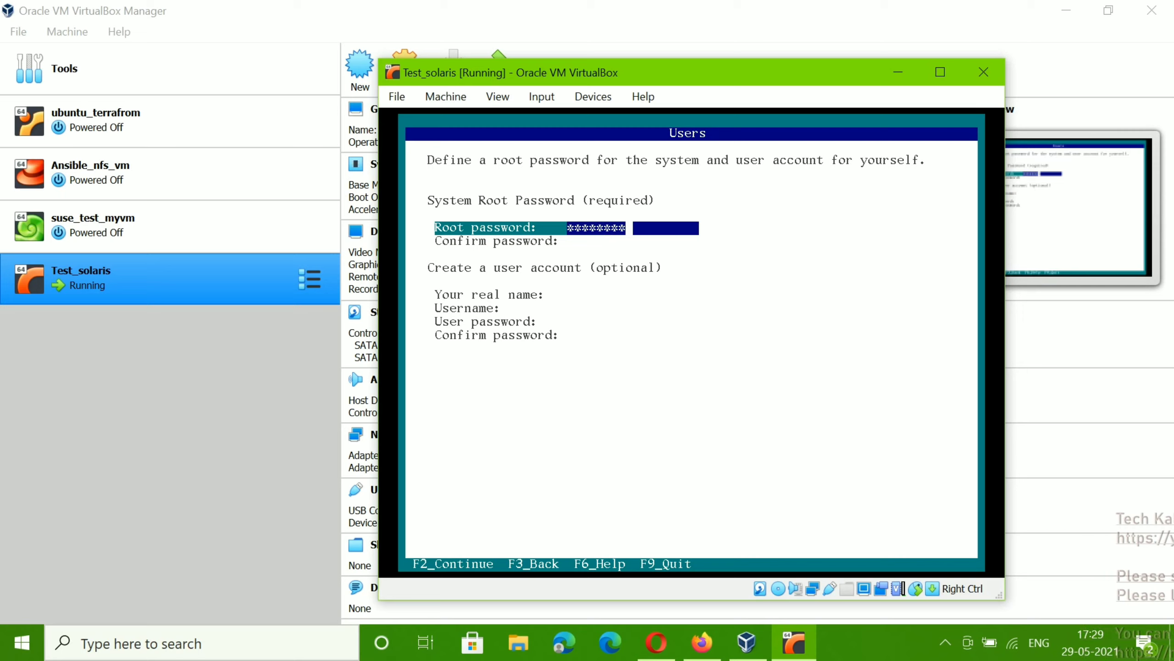
{"action": "key", "text": "Tab"}
{"action": "type", "text": "****"}
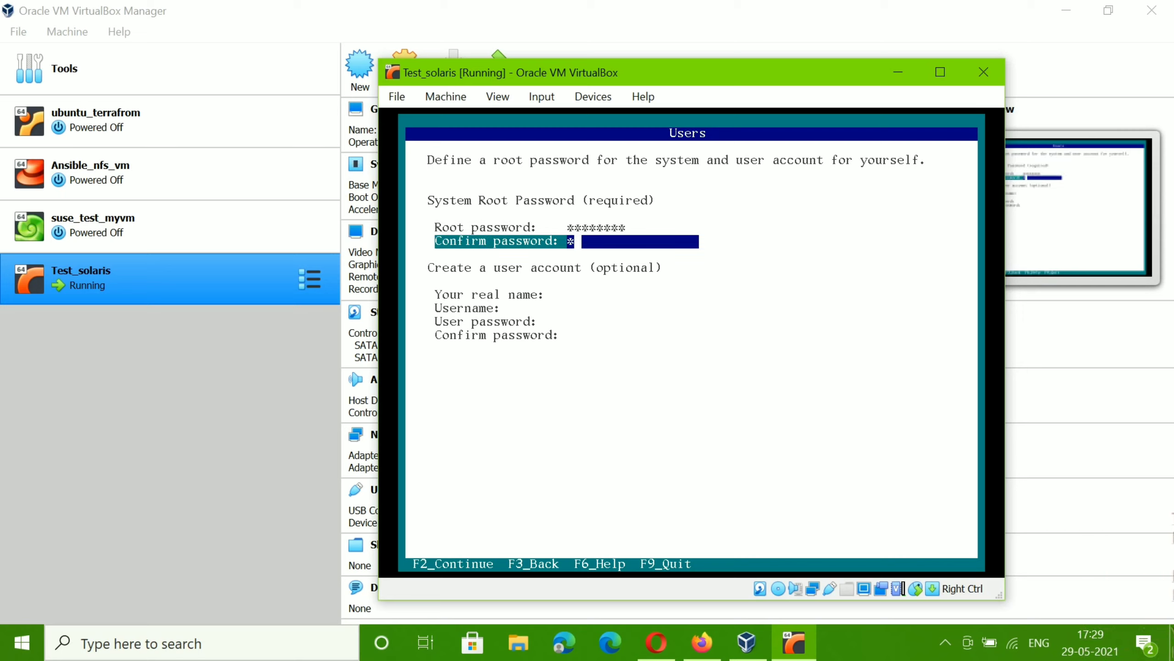
{"action": "type", "text": "****"}
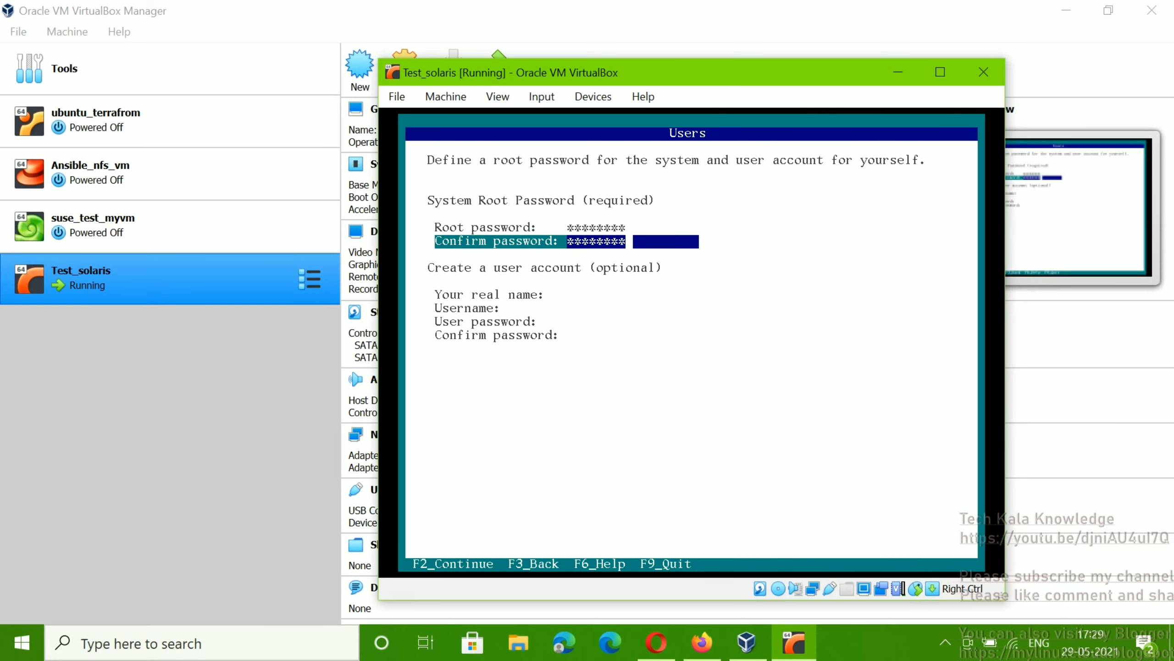
{"action": "key", "text": "Tab"}
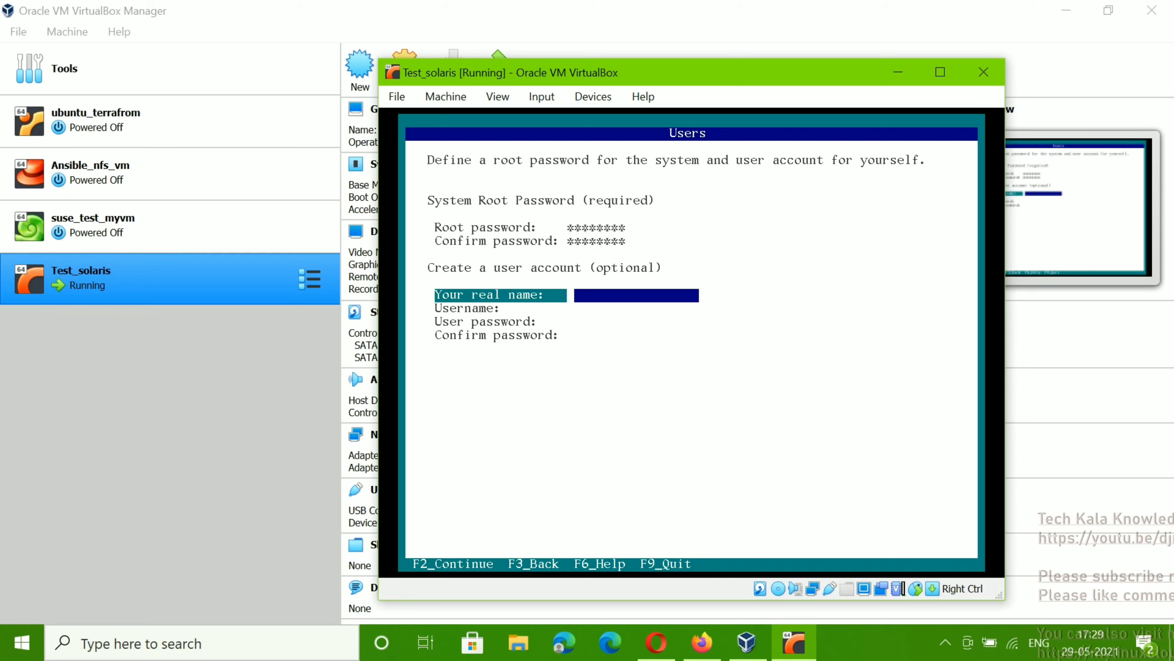
Step: Enter 'test' as both the user's real name and username, fixing the earlier typos
{"action": "type", "text": "test"}
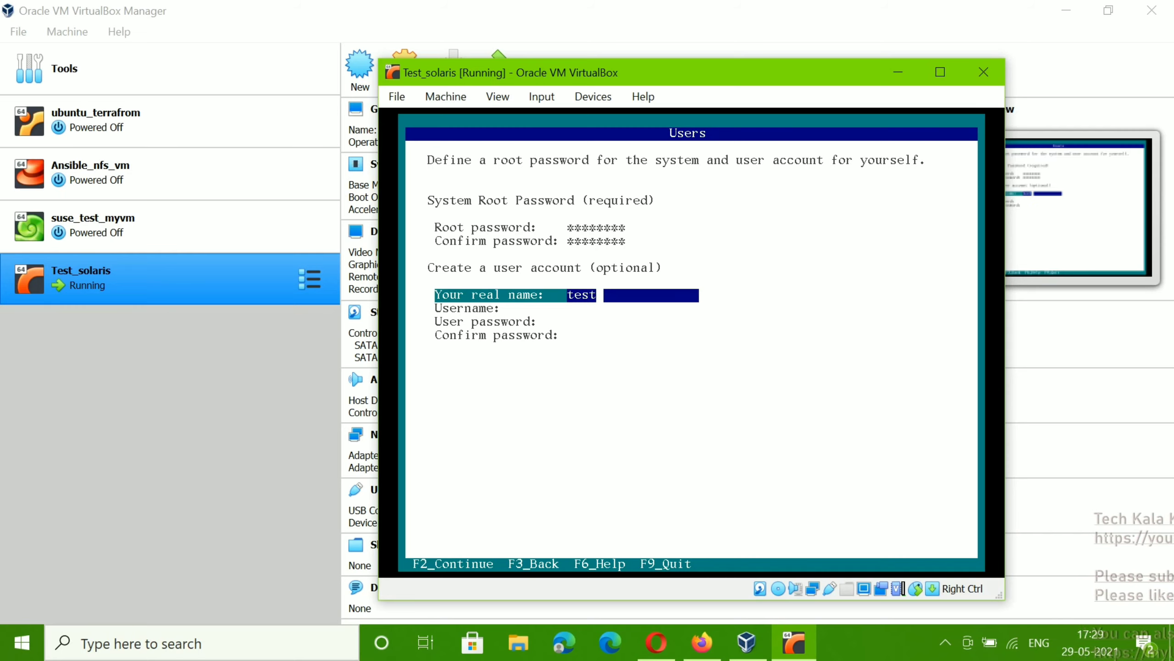
{"action": "key", "text": "Tab"}
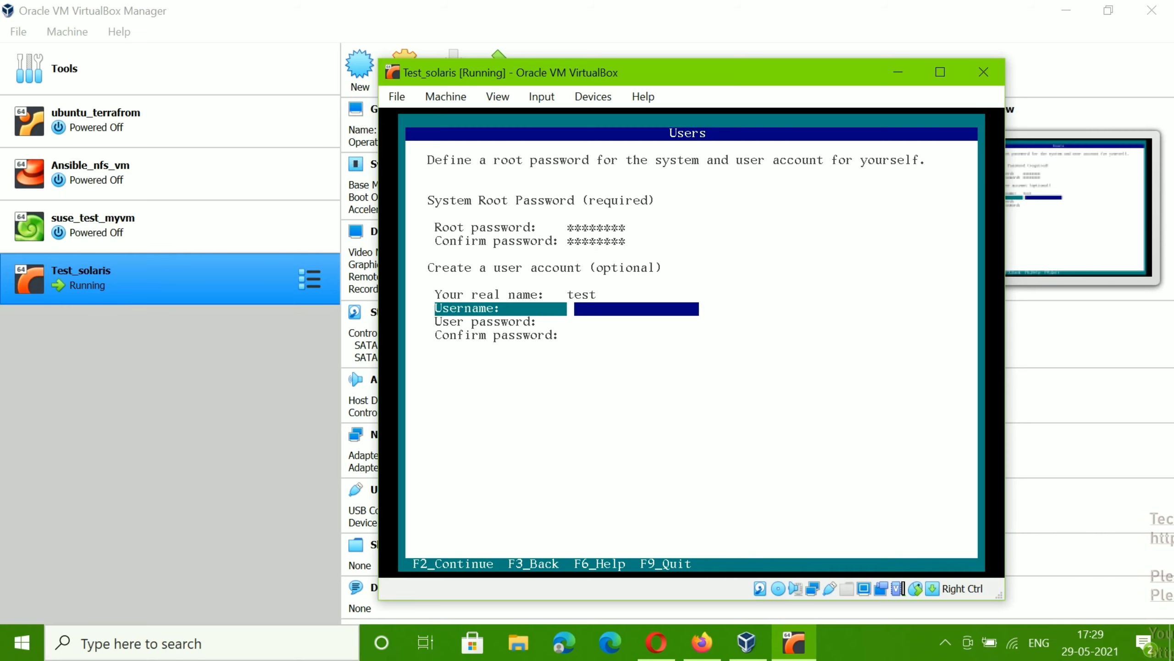
{"action": "type", "text": "Asdf12"}
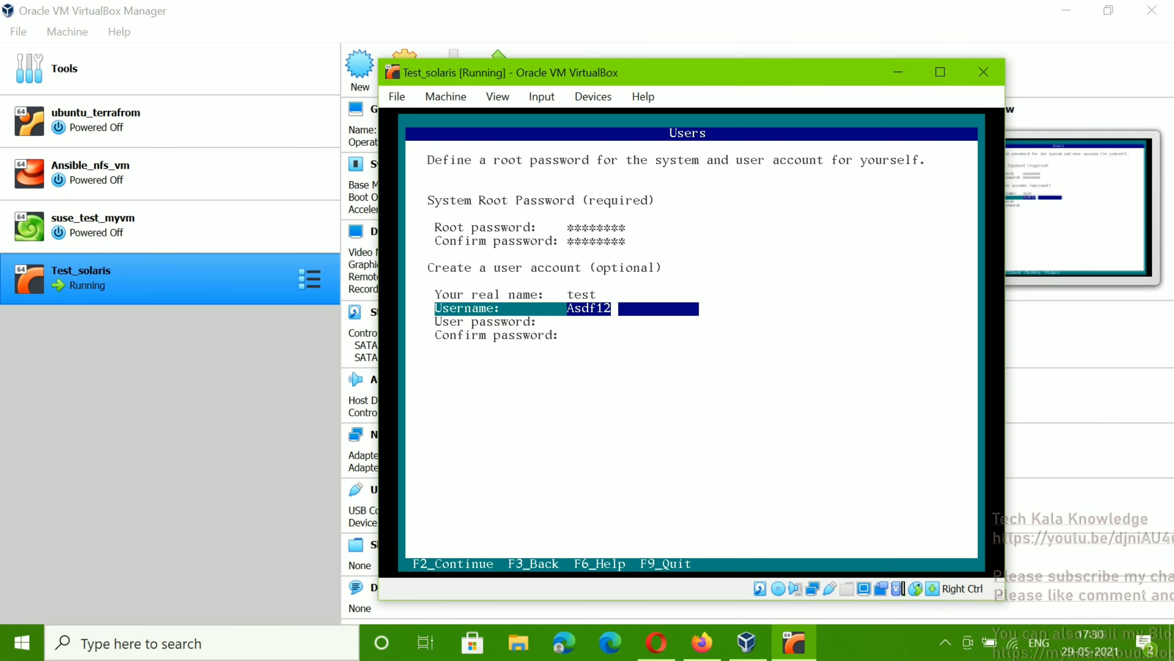
{"action": "key", "text": "BackSpace"}
{"action": "key", "text": "BackSpace"}
{"action": "key", "text": "BackSpace"}
{"action": "key", "text": "BackSpace"}
{"action": "key", "text": "BackSpace"}
{"action": "key", "text": "Up"}
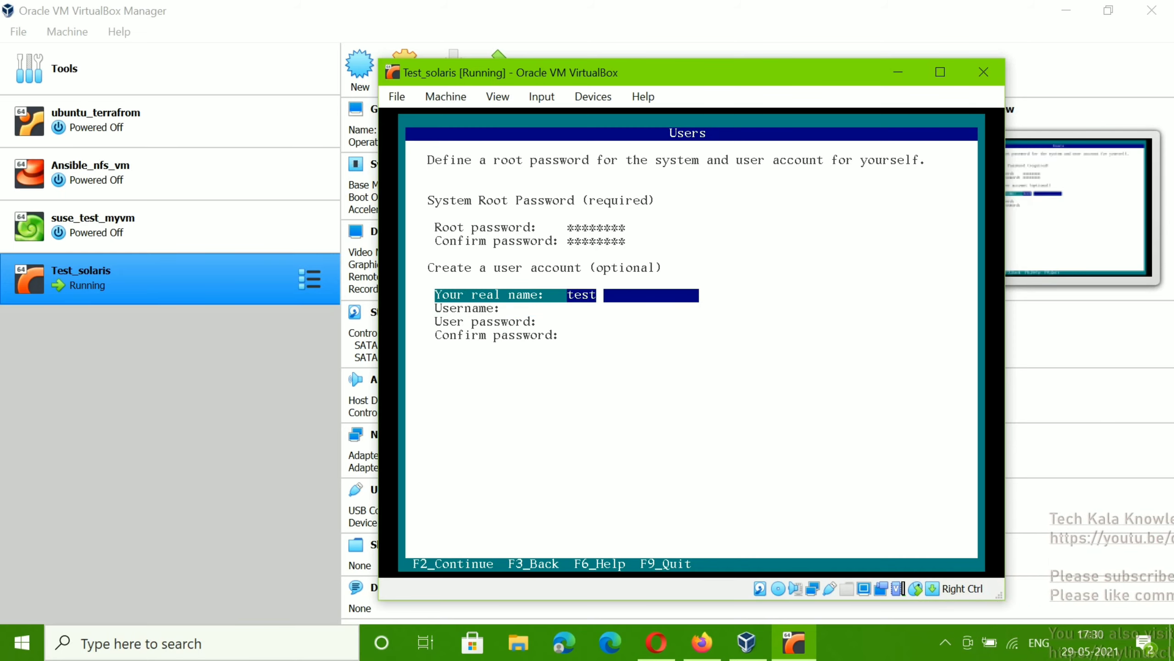
{"action": "key", "text": "BackSpace"}
{"action": "key", "text": "BackSpace"}
{"action": "key", "text": "BackSpace"}
{"action": "key", "text": "BackSpace"}
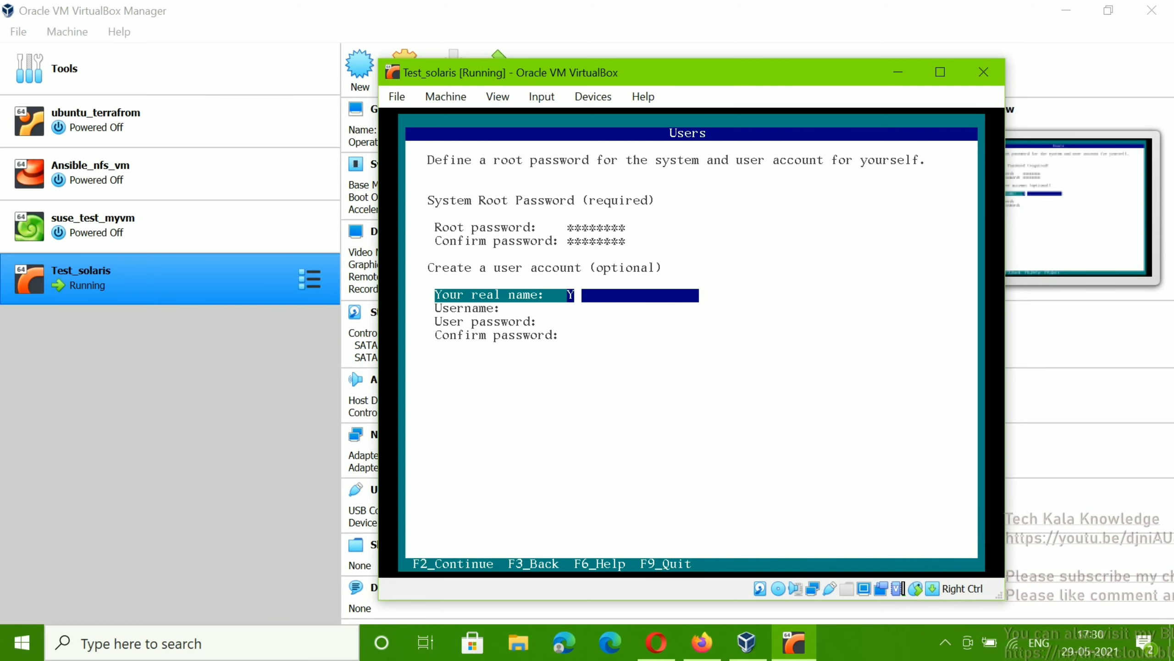
{"action": "type", "text": "test"}
{"action": "key", "text": "Tab"}
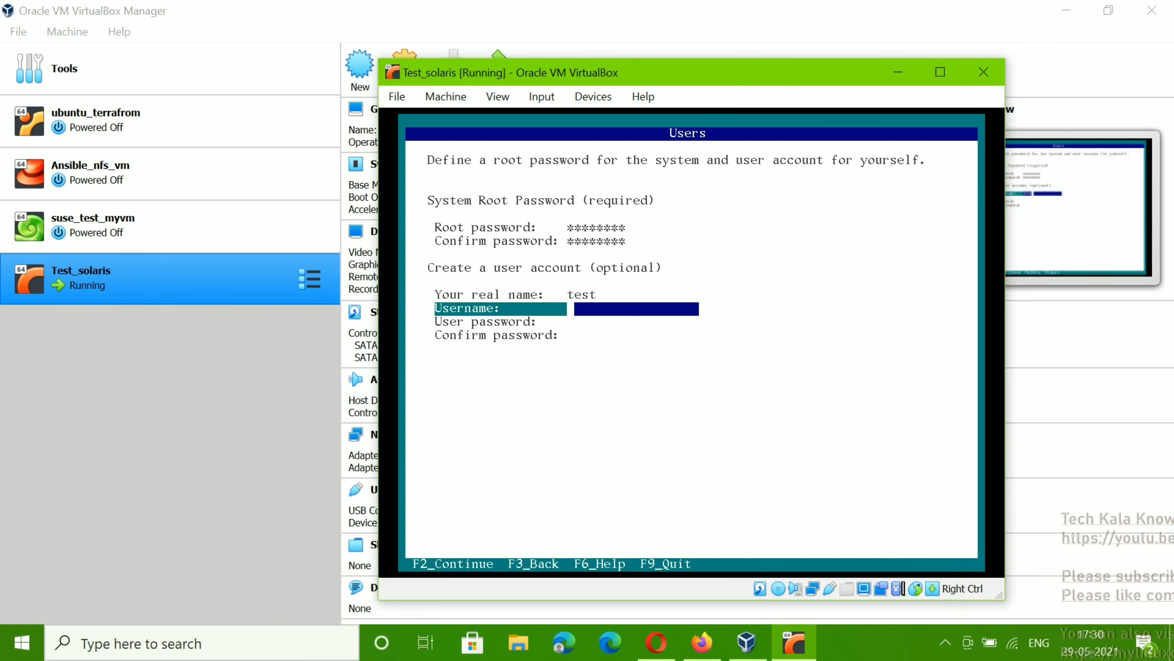
{"action": "type", "text": "Test"}
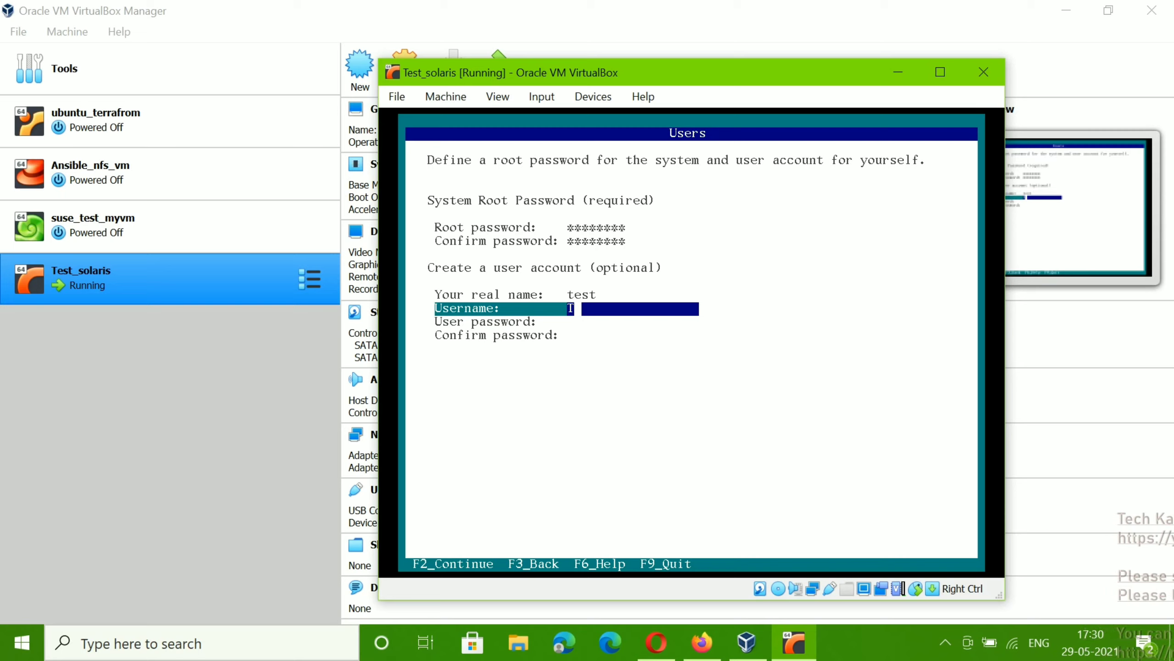
{"action": "key", "text": "BackSpace"}
{"action": "key", "text": "BackSpace"}
{"action": "key", "text": "BackSpace"}
{"action": "key", "text": "BackSpace"}
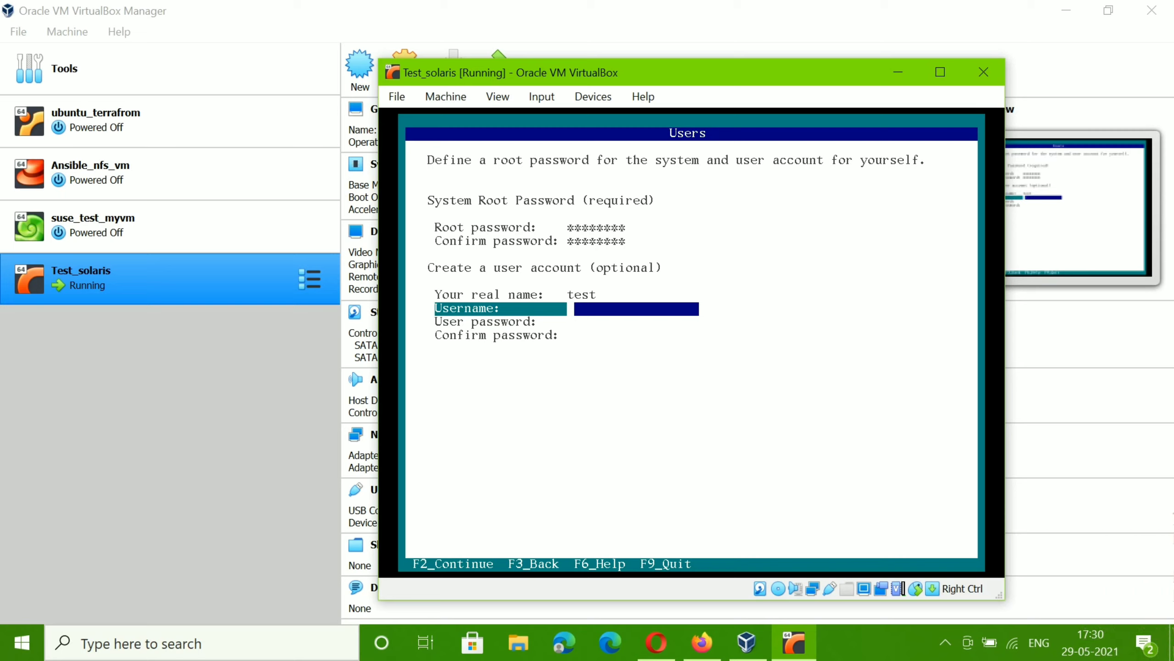
{"action": "type", "text": "test"}
{"action": "key", "text": "Tab"}
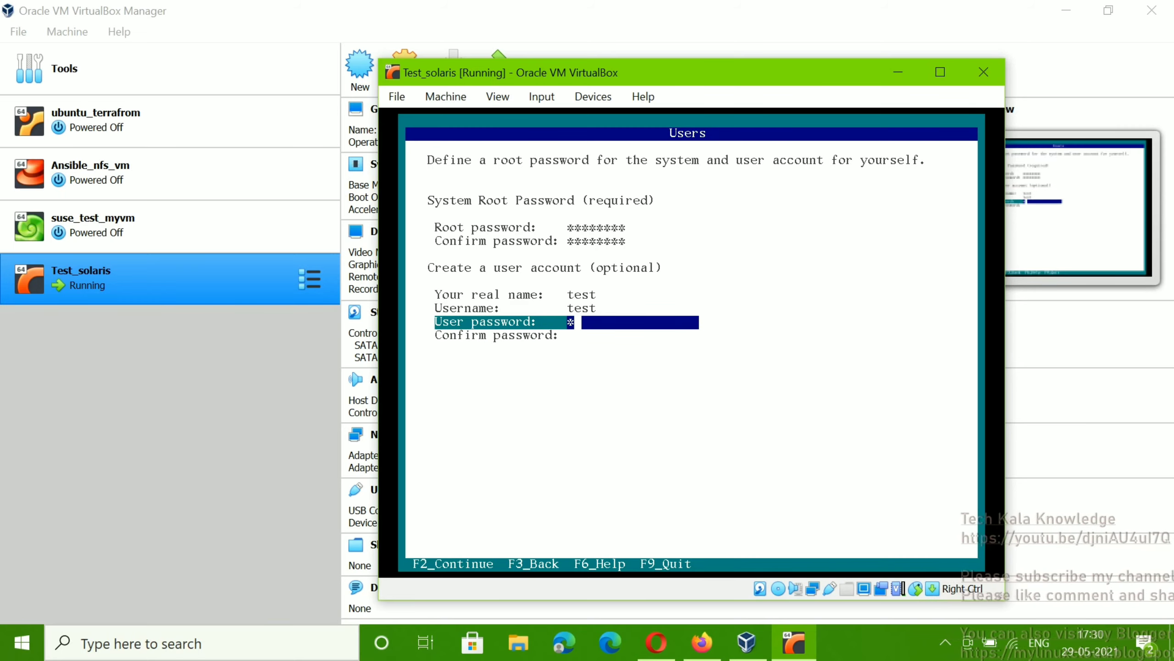
Step: Type and confirm the user account password, then continue to Support Registration
{"action": "type", "text": "test1234"}
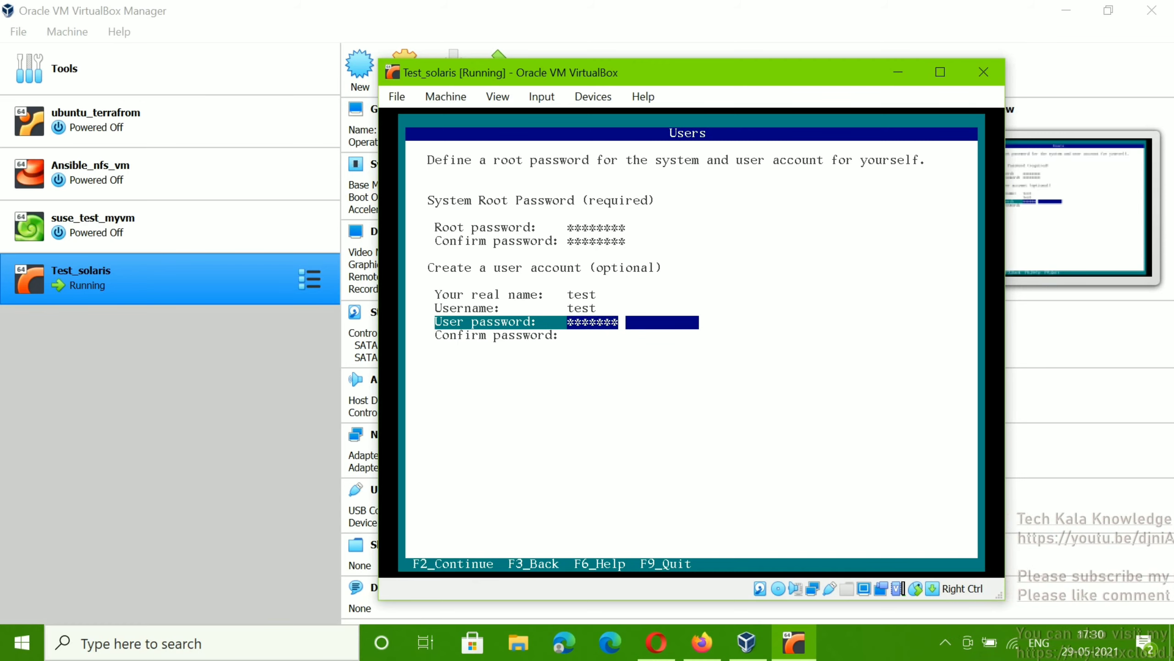
{"action": "key", "text": "Tab"}
{"action": "type", "text": "test123"}
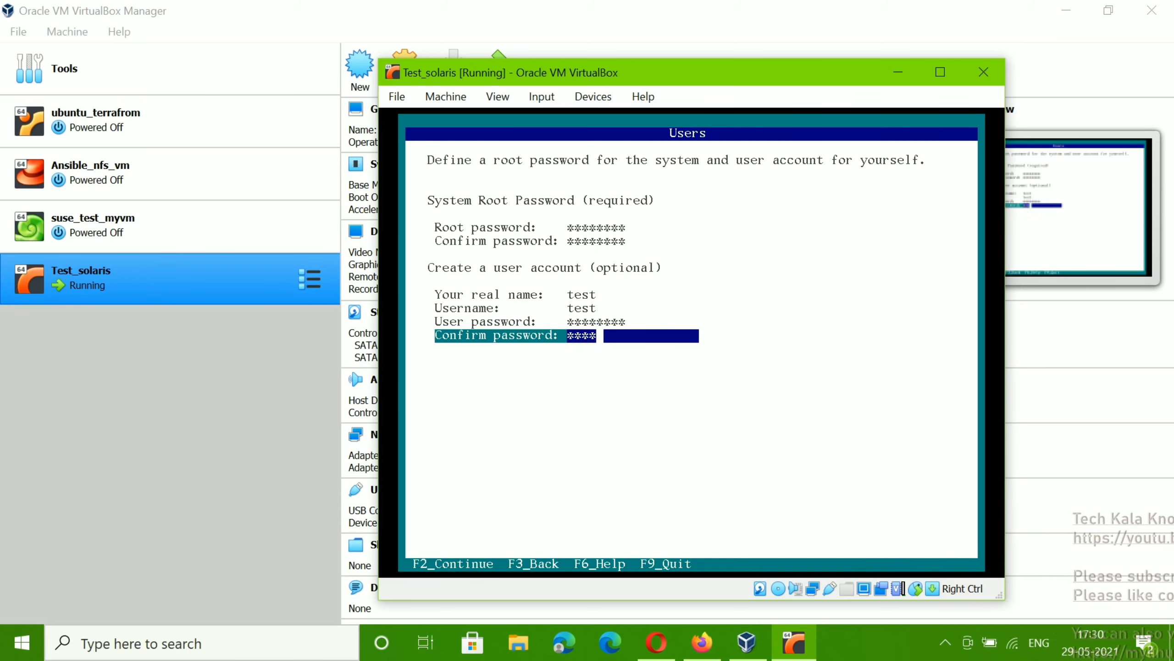
{"action": "type", "text": "4"}
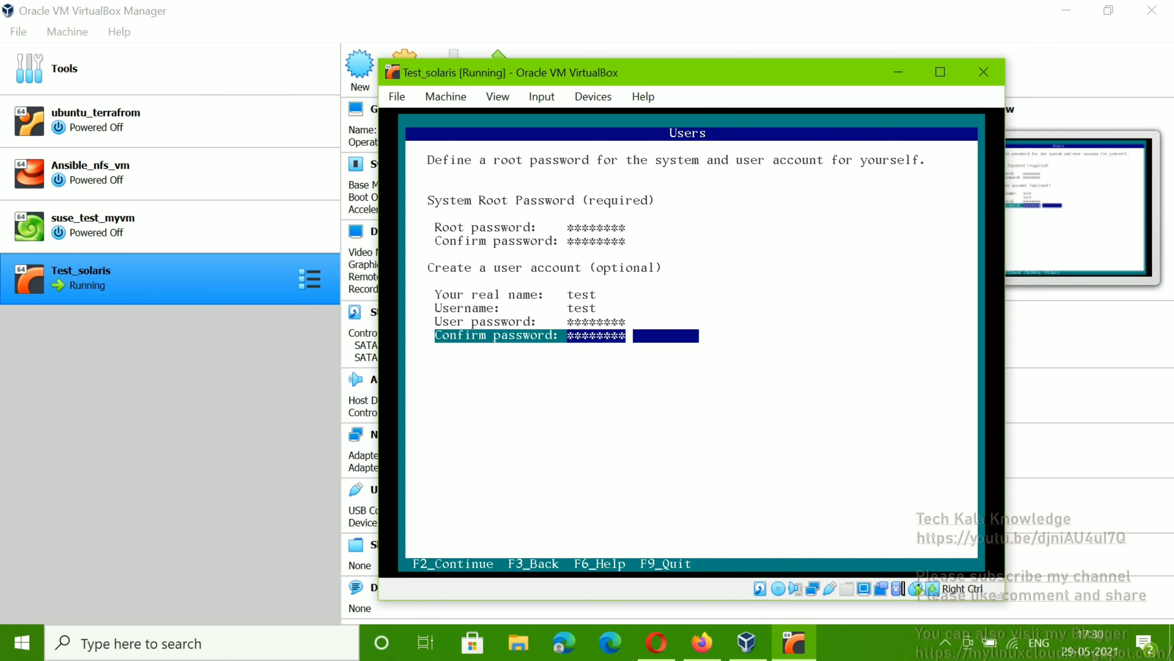
{"action": "key", "text": "F2"}
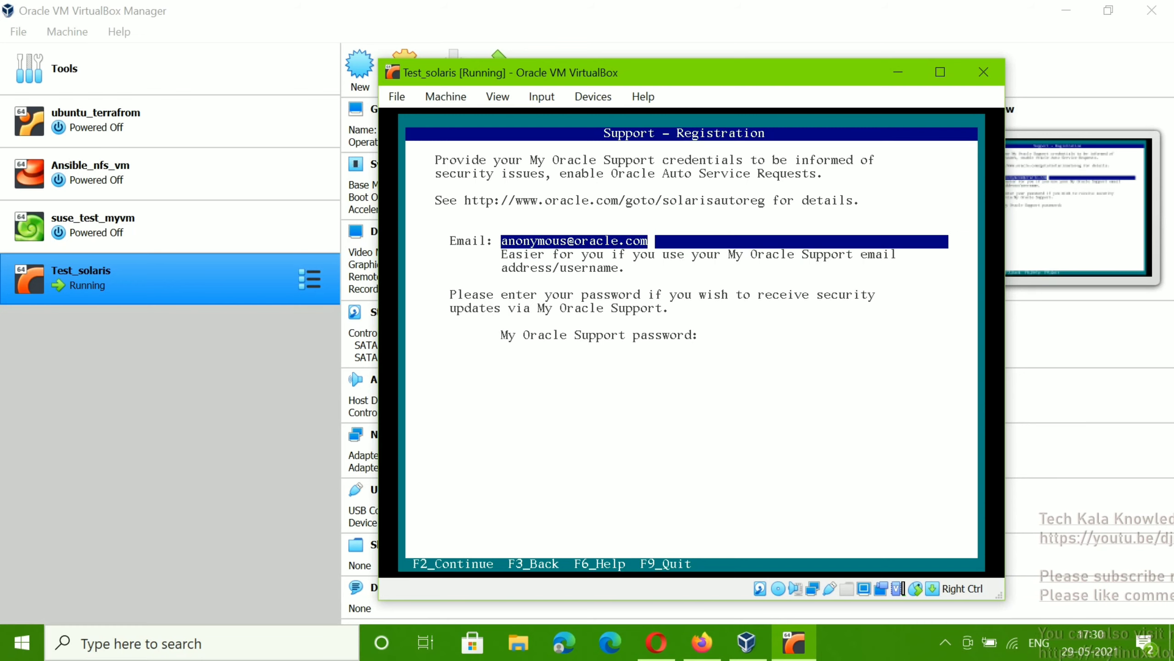
Step: Skip Support Registration to display the Installation Summary
{"action": "key", "text": "F2"}
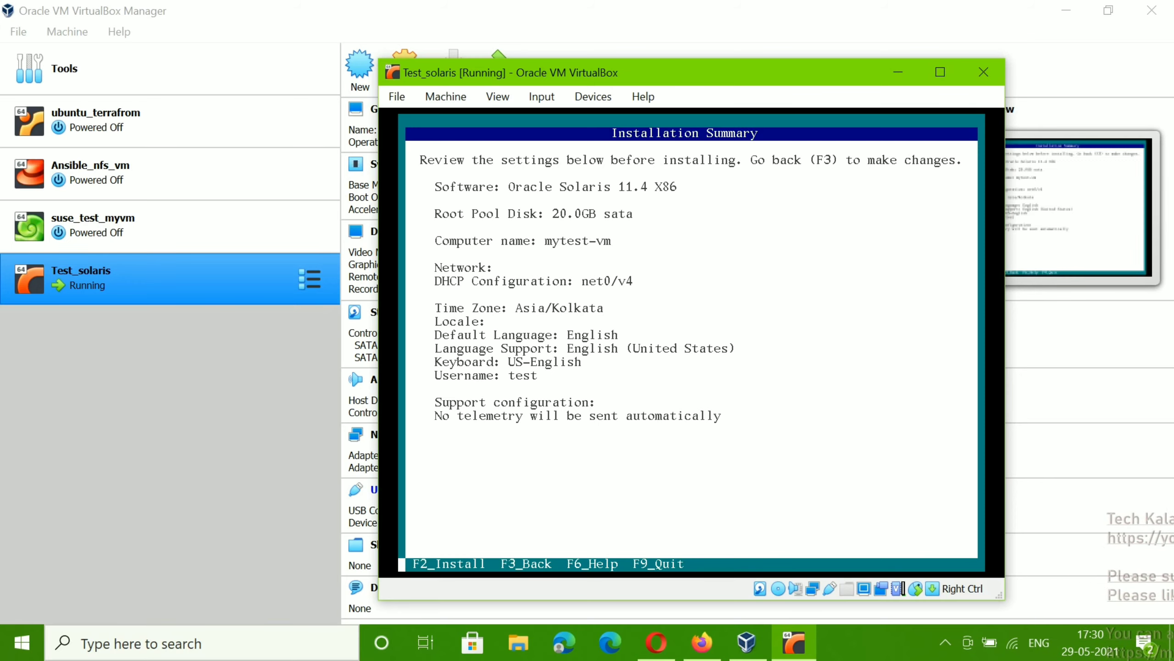
Step: Begin installing Oracle Solaris, then bring Firefox to the front
{"action": "key", "text": "F2"}
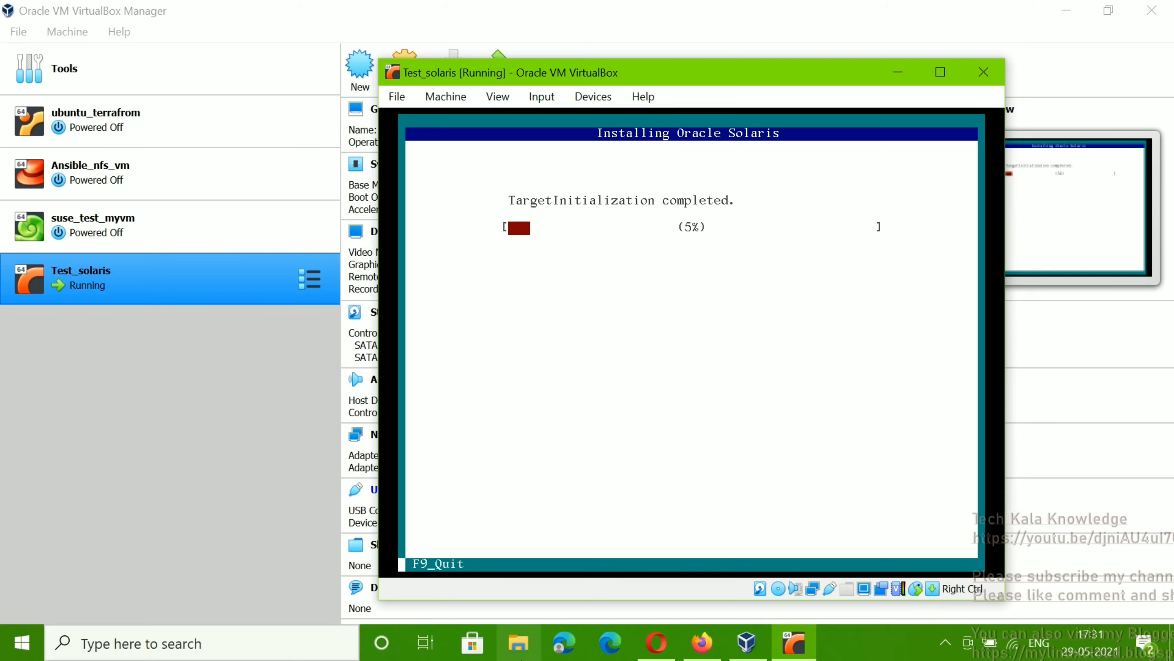
{"action": "left_click", "coordinate": [701, 644]}
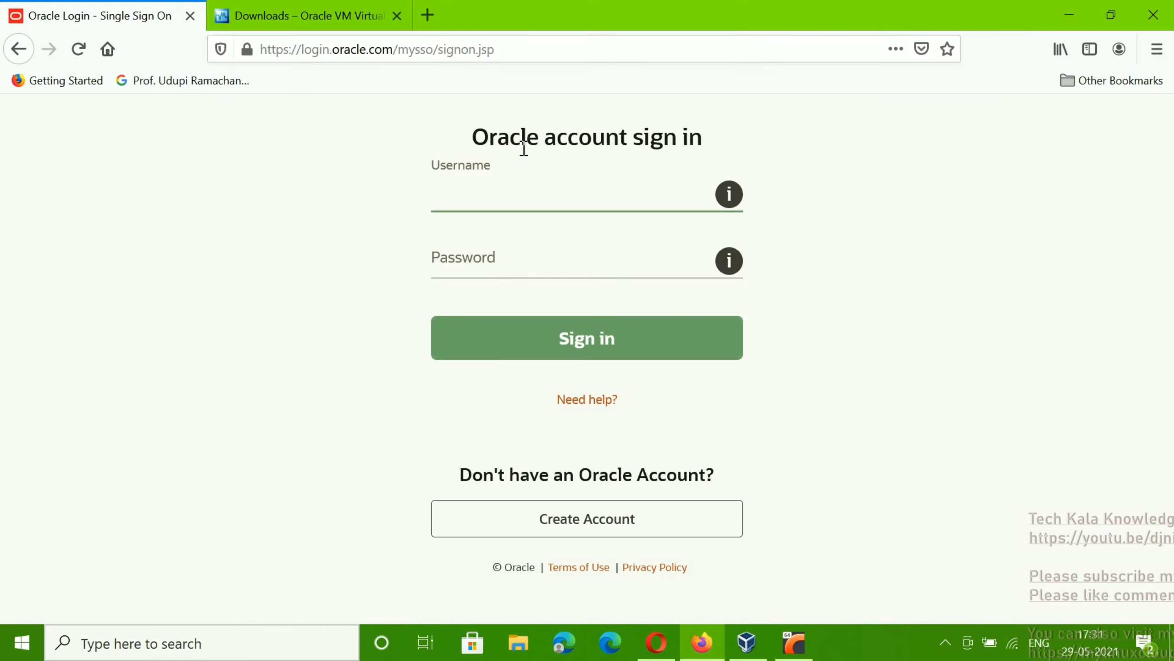
Step: Load mylinuxhub.com in a new Firefox tab
{"action": "left_click", "coordinate": [429, 16]}
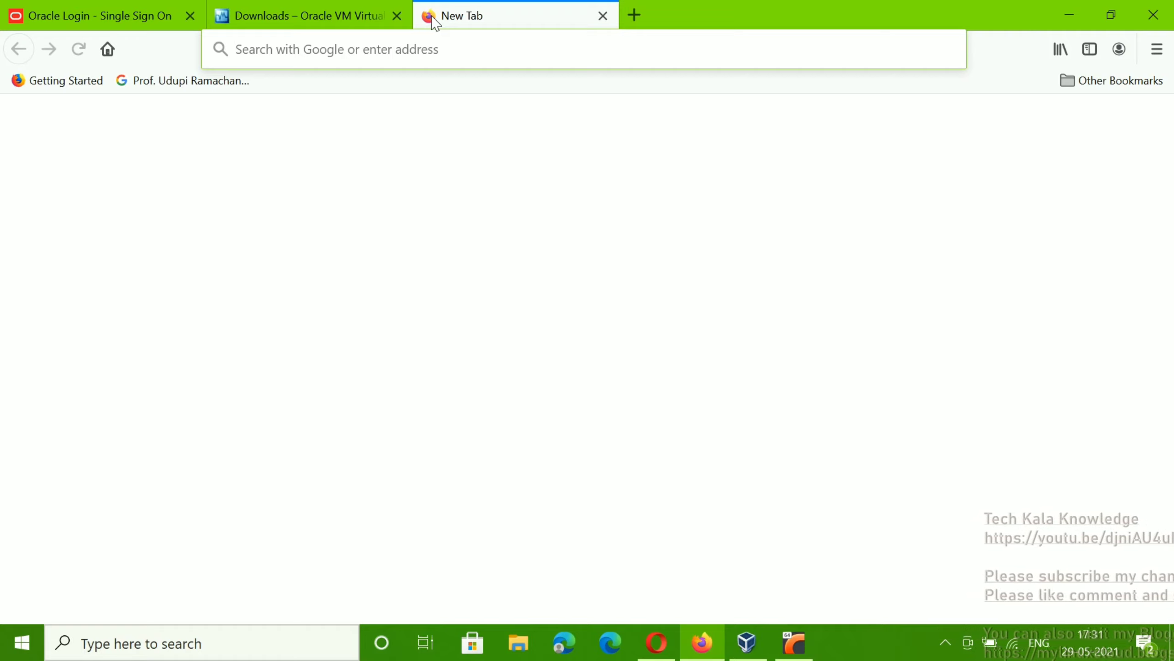
{"action": "type", "text": "mylinux"}
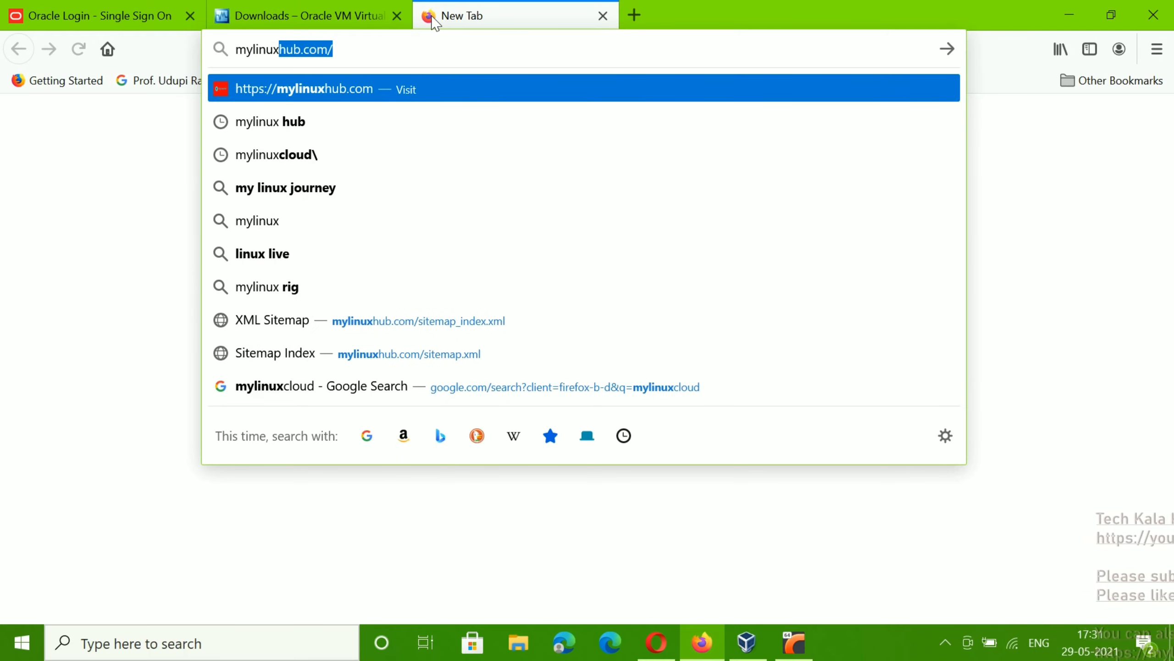
{"action": "type", "text": "hub"}
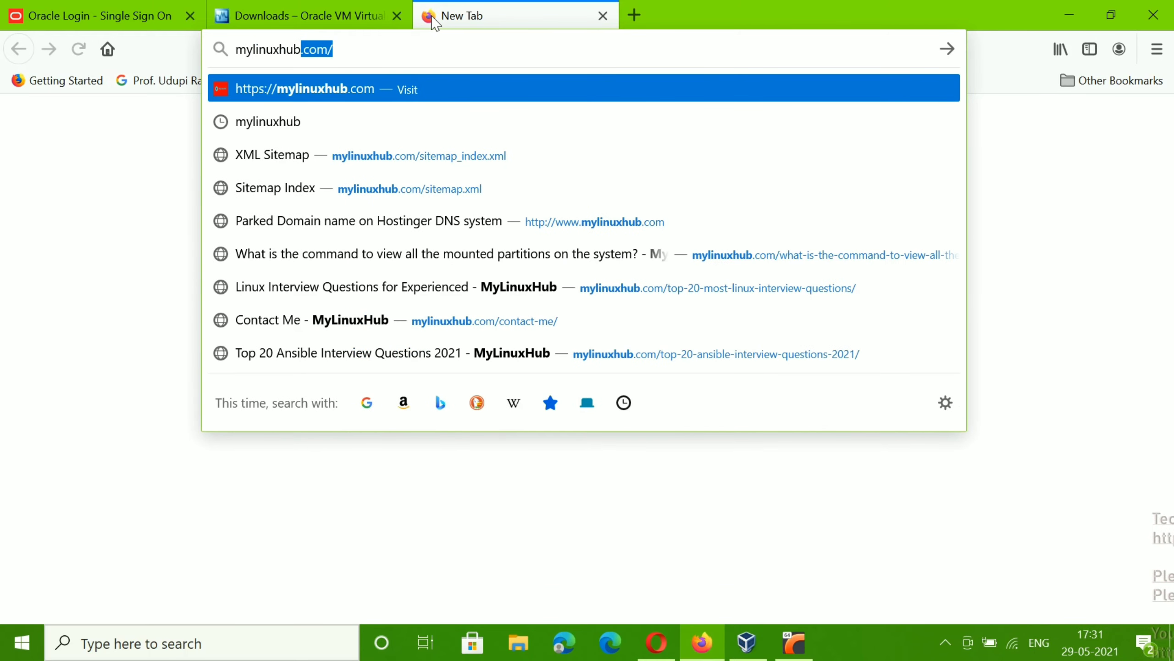
{"action": "key", "text": "Return"}
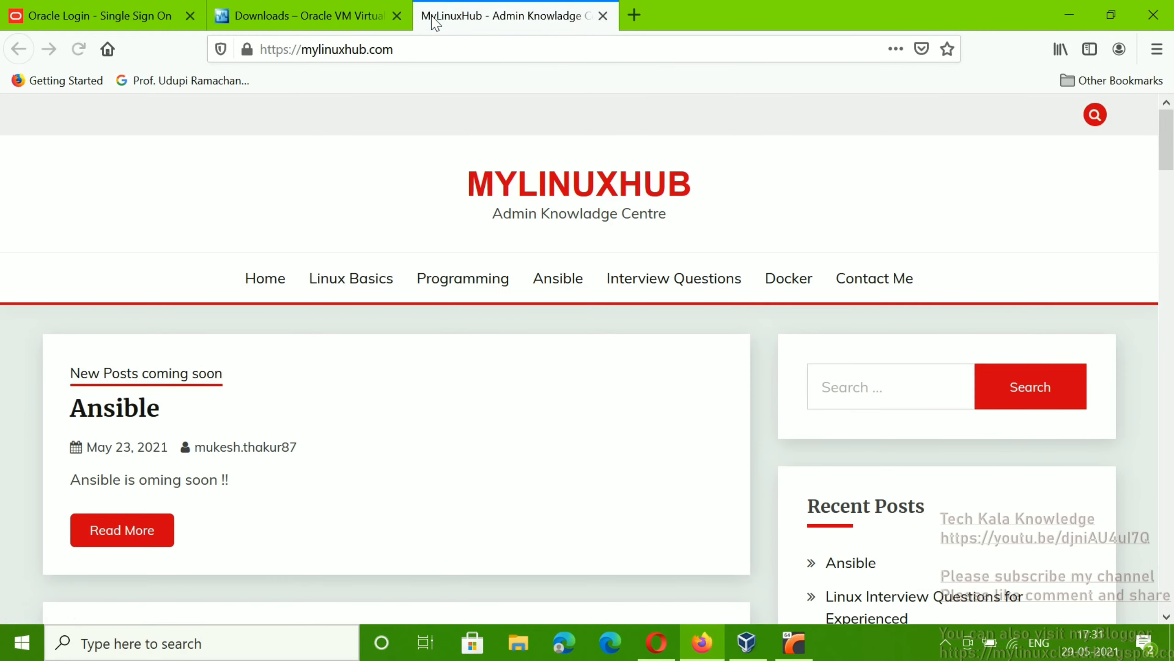
Step: Browse down the MyLinuxHub posts to Shell Scripting Tutorial and back, then minimize Firefox
{"action": "key", "text": "Down"}
{"action": "key", "text": "Down"}
{"action": "key", "text": "Down"}
{"action": "key", "text": "Down"}
{"action": "key", "text": "Down"}
{"action": "key", "text": "Down"}
{"action": "key", "text": "Down"}
{"action": "key", "text": "Down"}
{"action": "key", "text": "Down"}
{"action": "key", "text": "Down"}
{"action": "key", "text": "Down"}
{"action": "key", "text": "Down"}
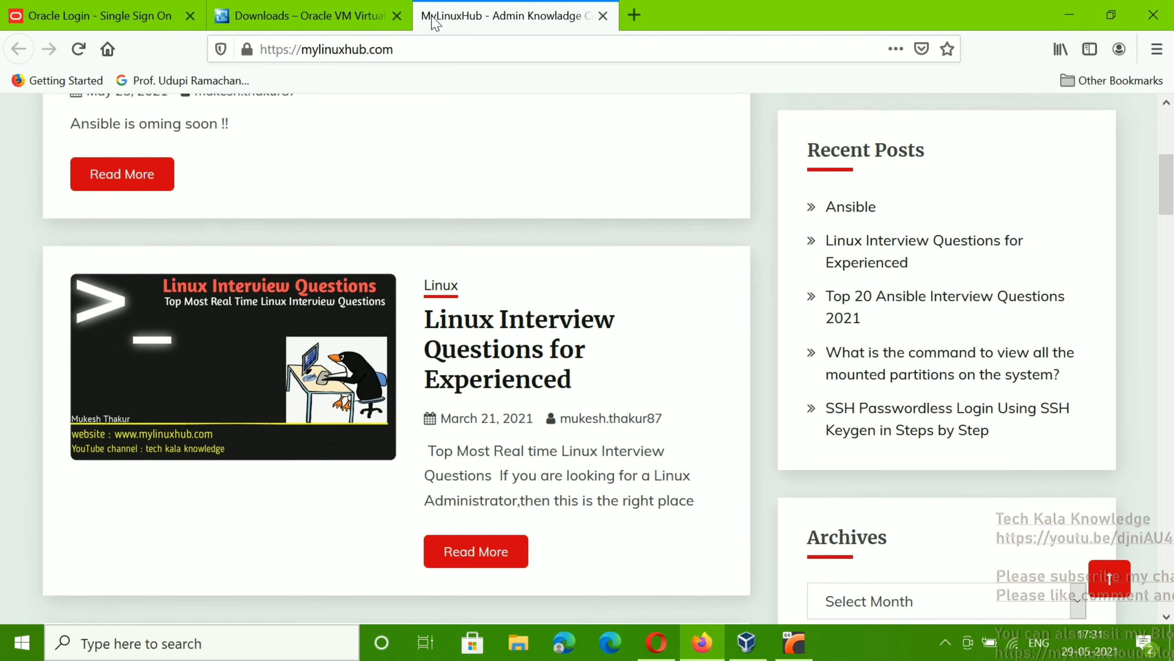
{"action": "key", "text": "Down"}
{"action": "key", "text": "Down"}
{"action": "key", "text": "Down"}
{"action": "key", "text": "Down"}
{"action": "key", "text": "Down"}
{"action": "key", "text": "Down"}
{"action": "key", "text": "Down"}
{"action": "key", "text": "Down"}
{"action": "key", "text": "Down"}
{"action": "key", "text": "Down"}
{"action": "key", "text": "Down"}
{"action": "key", "text": "Down"}
{"action": "key", "text": "Down"}
{"action": "key", "text": "Down"}
{"action": "key", "text": "Down"}
{"action": "key", "text": "Down"}
{"action": "key", "text": "Down"}
{"action": "key", "text": "Down"}
{"action": "key", "text": "Down"}
{"action": "key", "text": "Down"}
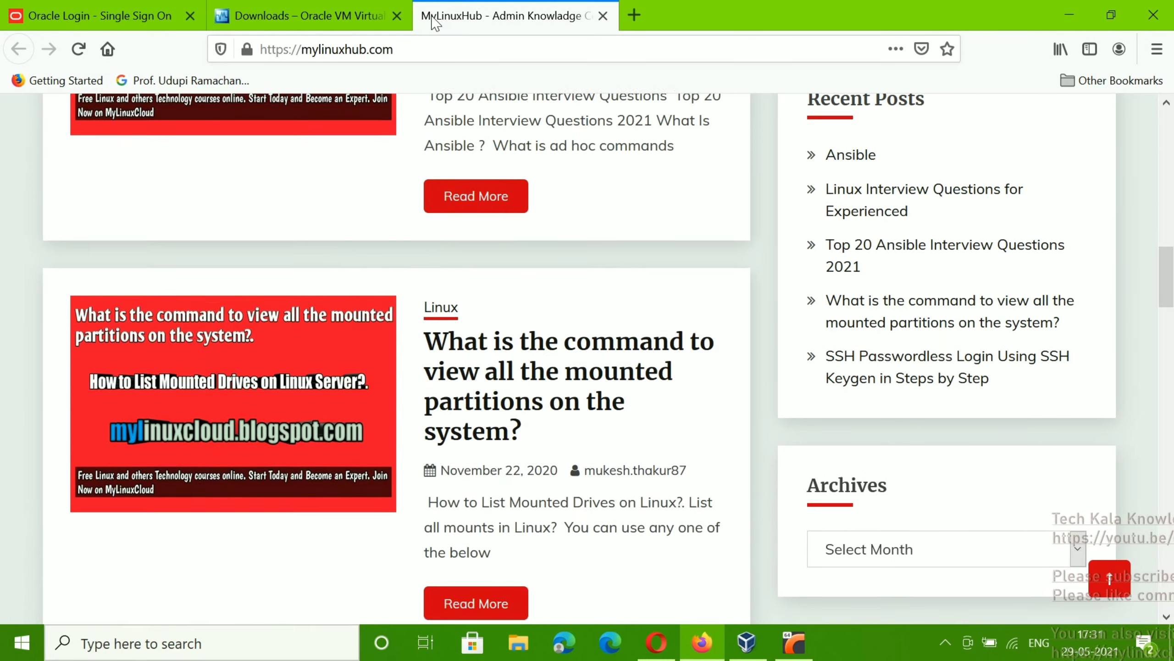
{"action": "key", "text": "Down"}
{"action": "key", "text": "Down"}
{"action": "key", "text": "Down"}
{"action": "key", "text": "Down"}
{"action": "key", "text": "Down"}
{"action": "key", "text": "Down"}
{"action": "key", "text": "Down"}
{"action": "key", "text": "Down"}
{"action": "key", "text": "Down"}
{"action": "key", "text": "Down"}
{"action": "key", "text": "Down"}
{"action": "key", "text": "Down"}
{"action": "key", "text": "Down"}
{"action": "key", "text": "Down"}
{"action": "key", "text": "Down"}
{"action": "key", "text": "Down"}
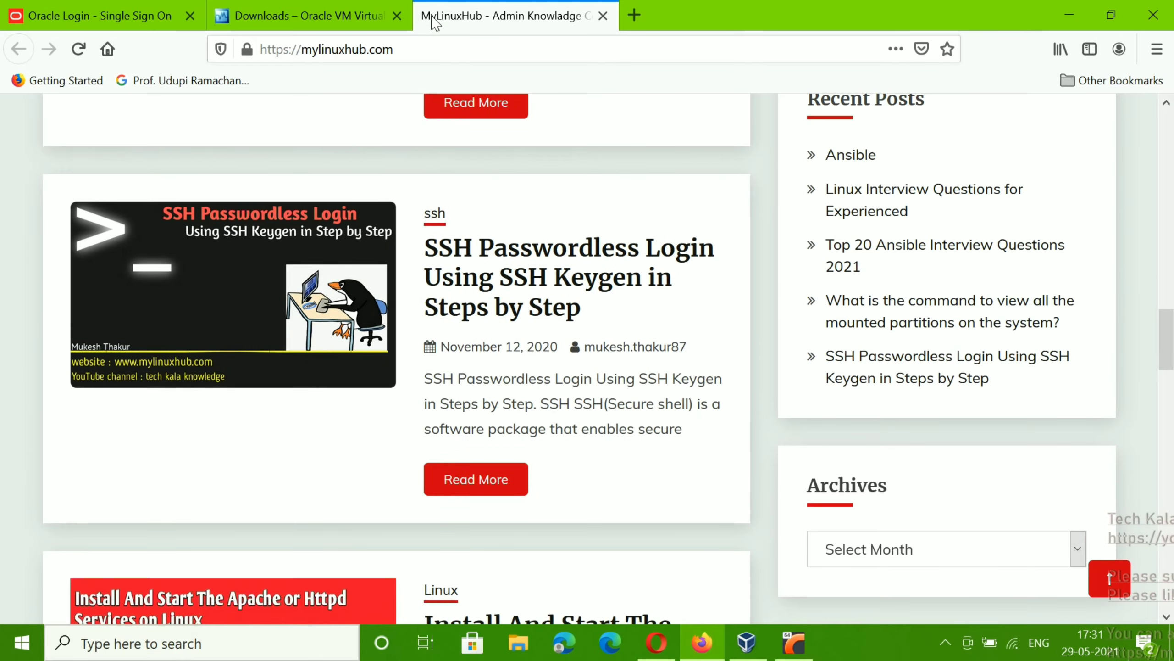
{"action": "key", "text": "Down"}
{"action": "key", "text": "Down"}
{"action": "key", "text": "Down"}
{"action": "key", "text": "Down"}
{"action": "key", "text": "Down"}
{"action": "key", "text": "Down"}
{"action": "key", "text": "Down"}
{"action": "key", "text": "Down"}
{"action": "key", "text": "Down"}
{"action": "key", "text": "Down"}
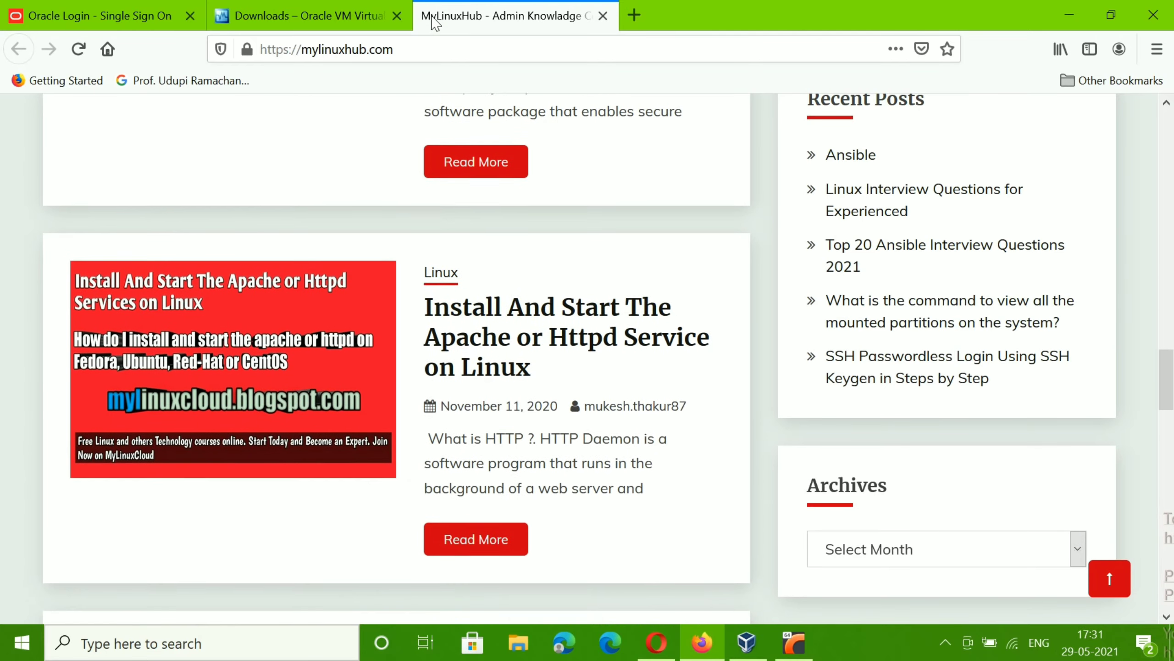
{"action": "key", "text": "Down"}
{"action": "key", "text": "Down"}
{"action": "key", "text": "Down"}
{"action": "key", "text": "Down"}
{"action": "key", "text": "Down"}
{"action": "key", "text": "Down"}
{"action": "key", "text": "Down"}
{"action": "key", "text": "Down"}
{"action": "key", "text": "Down"}
{"action": "key", "text": "Down"}
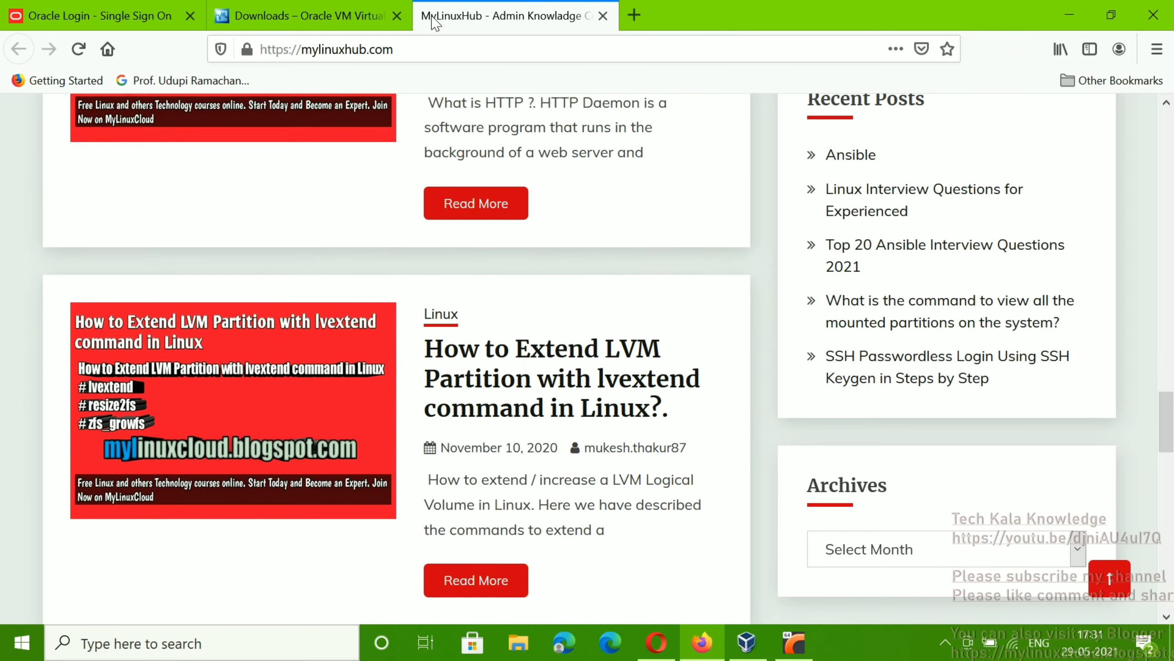
{"action": "key", "text": "Down"}
{"action": "key", "text": "Down"}
{"action": "key", "text": "Down"}
{"action": "key", "text": "Down"}
{"action": "key", "text": "Down"}
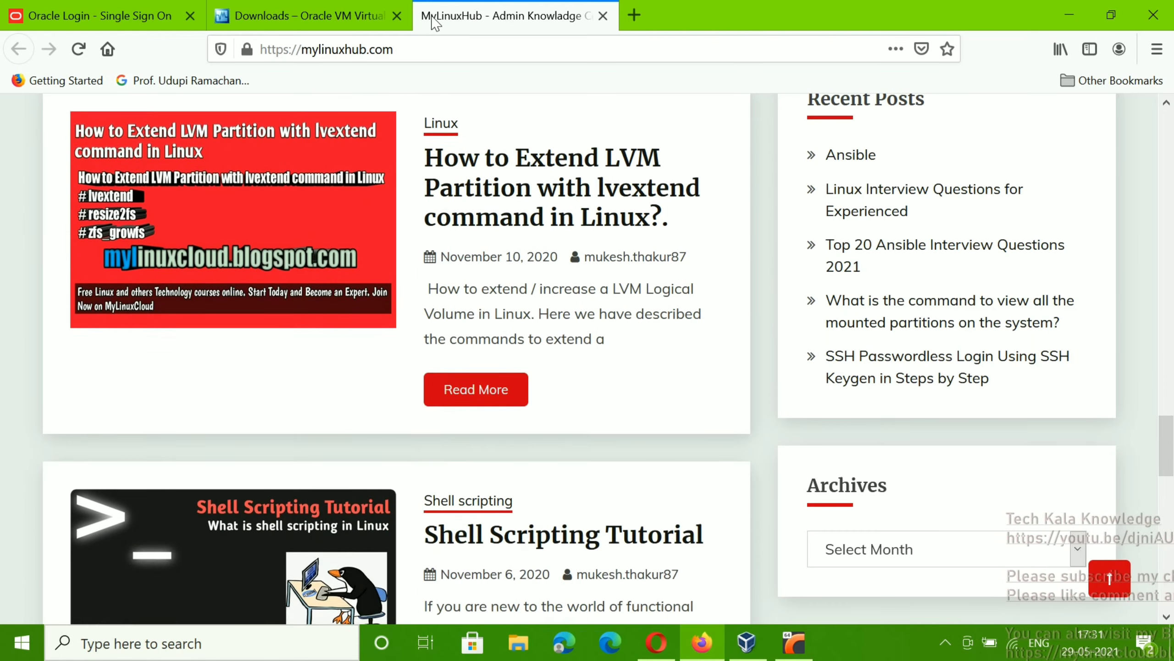
{"action": "key", "text": "Down"}
{"action": "key", "text": "Down"}
{"action": "key", "text": "Down"}
{"action": "key", "text": "Down"}
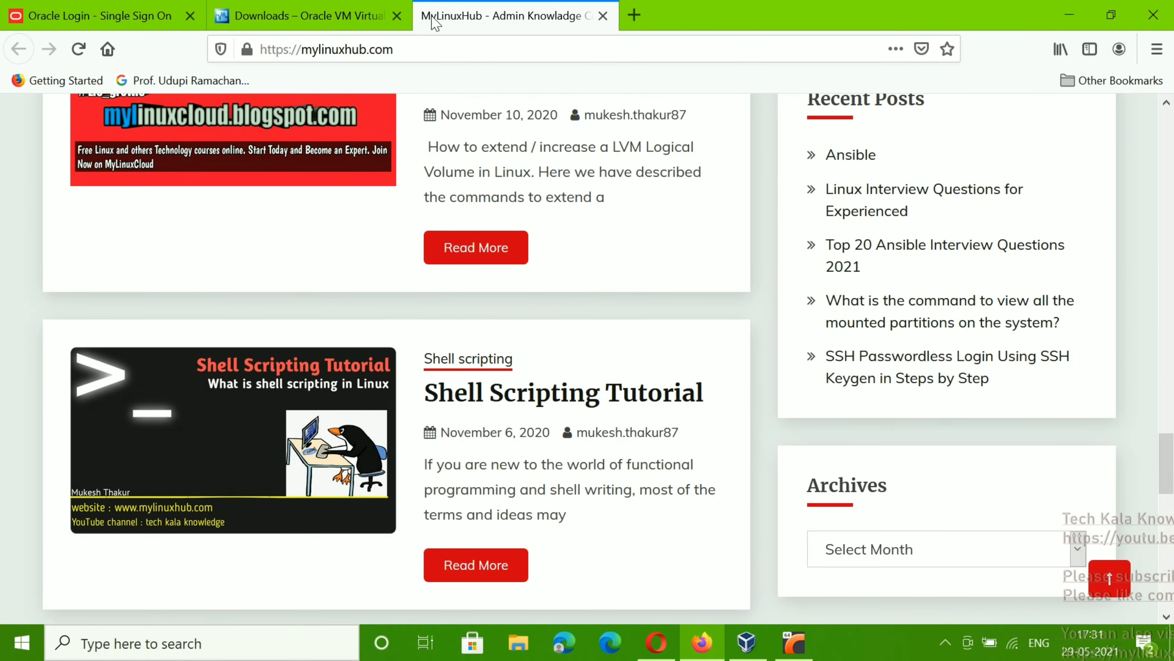
{"action": "key", "text": "Down"}
{"action": "key", "text": "Down"}
{"action": "key", "text": "Down"}
{"action": "key", "text": "Down"}
{"action": "key", "text": "Down"}
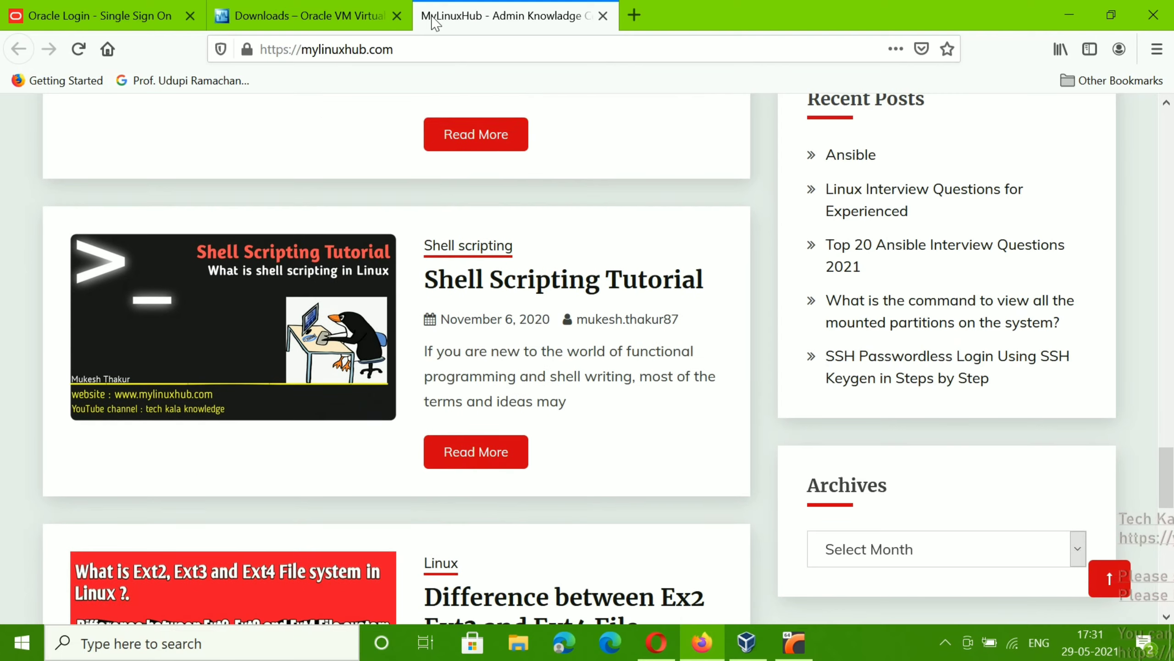
{"action": "key", "text": "Up"}
{"action": "key", "text": "Up"}
{"action": "key", "text": "Up"}
{"action": "key", "text": "Up"}
{"action": "key", "text": "Up"}
{"action": "key", "text": "Up"}
{"action": "key", "text": "Up"}
{"action": "key", "text": "Up"}
{"action": "key", "text": "Up"}
{"action": "key", "text": "Up"}
{"action": "key", "text": "Up"}
{"action": "key", "text": "Up"}
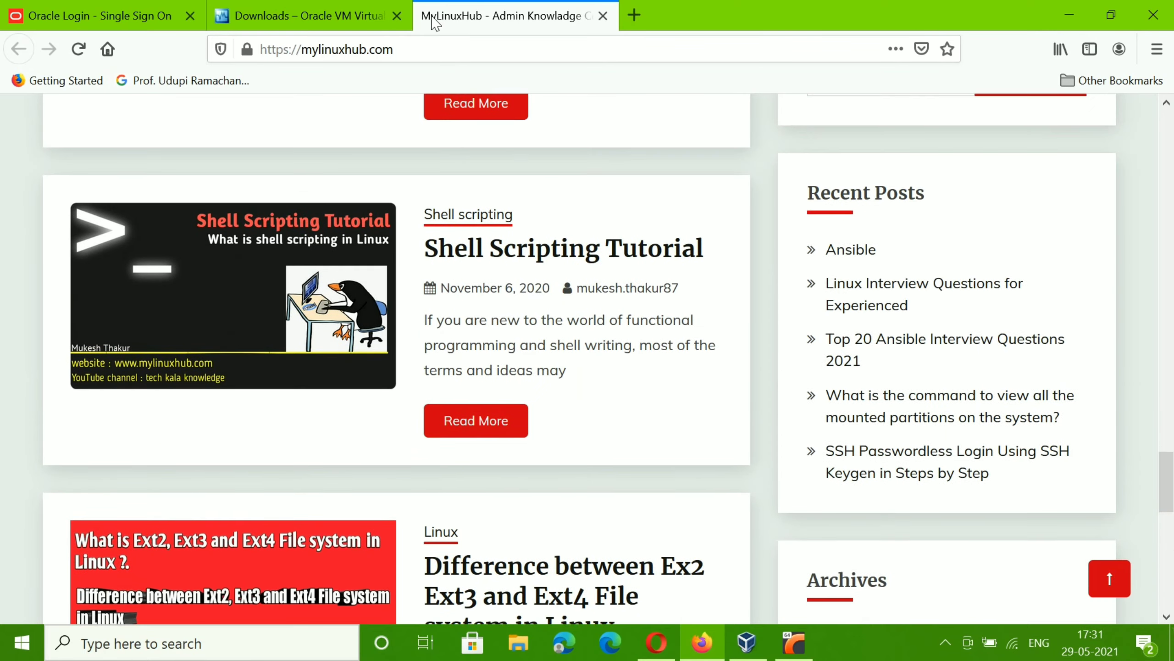
{"action": "key", "text": "Up"}
{"action": "key", "text": "Up"}
{"action": "key", "text": "Up"}
{"action": "key", "text": "Up"}
{"action": "key", "text": "Up"}
{"action": "key", "text": "Up"}
{"action": "key", "text": "Up"}
{"action": "key", "text": "Up"}
{"action": "key", "text": "Up"}
{"action": "key", "text": "Up"}
{"action": "key", "text": "Up"}
{"action": "key", "text": "Up"}
{"action": "key", "text": "Up"}
{"action": "key", "text": "Up"}
{"action": "key", "text": "Up"}
{"action": "key", "text": "Up"}
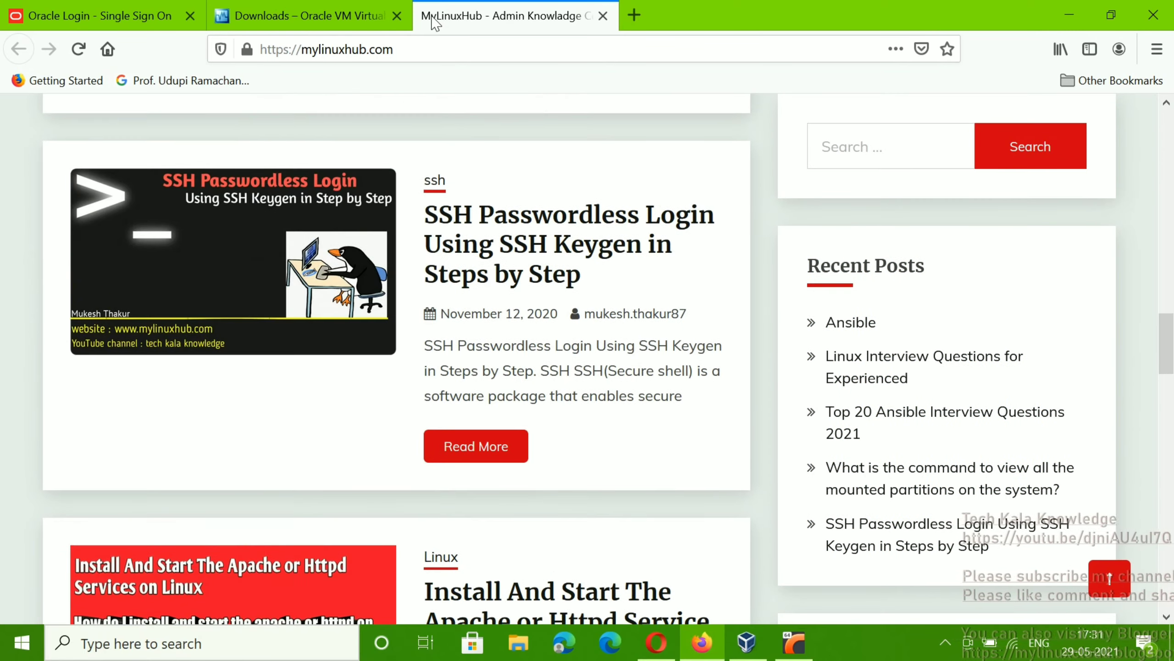
{"action": "key", "text": "Up"}
{"action": "key", "text": "Up"}
{"action": "key", "text": "Up"}
{"action": "key", "text": "Up"}
{"action": "key", "text": "Up"}
{"action": "key", "text": "Up"}
{"action": "key", "text": "Up"}
{"action": "key", "text": "Up"}
{"action": "key", "text": "Up"}
{"action": "key", "text": "Up"}
{"action": "key", "text": "Up"}
{"action": "key", "text": "Up"}
{"action": "key", "text": "Up"}
{"action": "key", "text": "Up"}
{"action": "key", "text": "Up"}
{"action": "key", "text": "Up"}
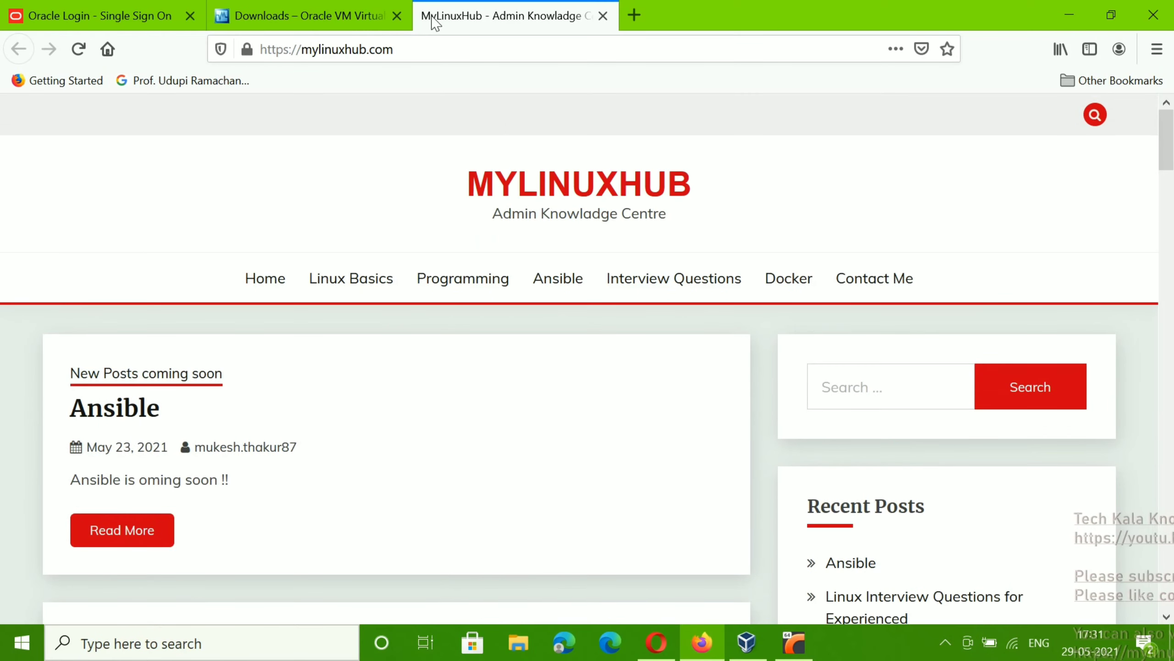
{"action": "left_click", "coordinate": [1068, 13]}
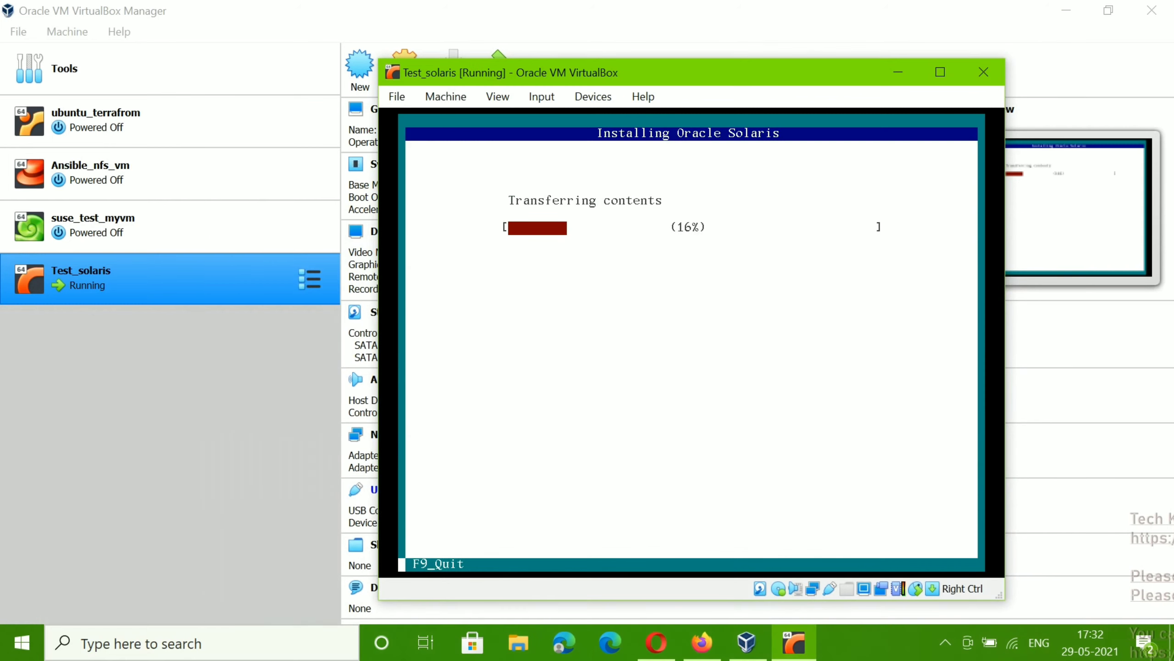
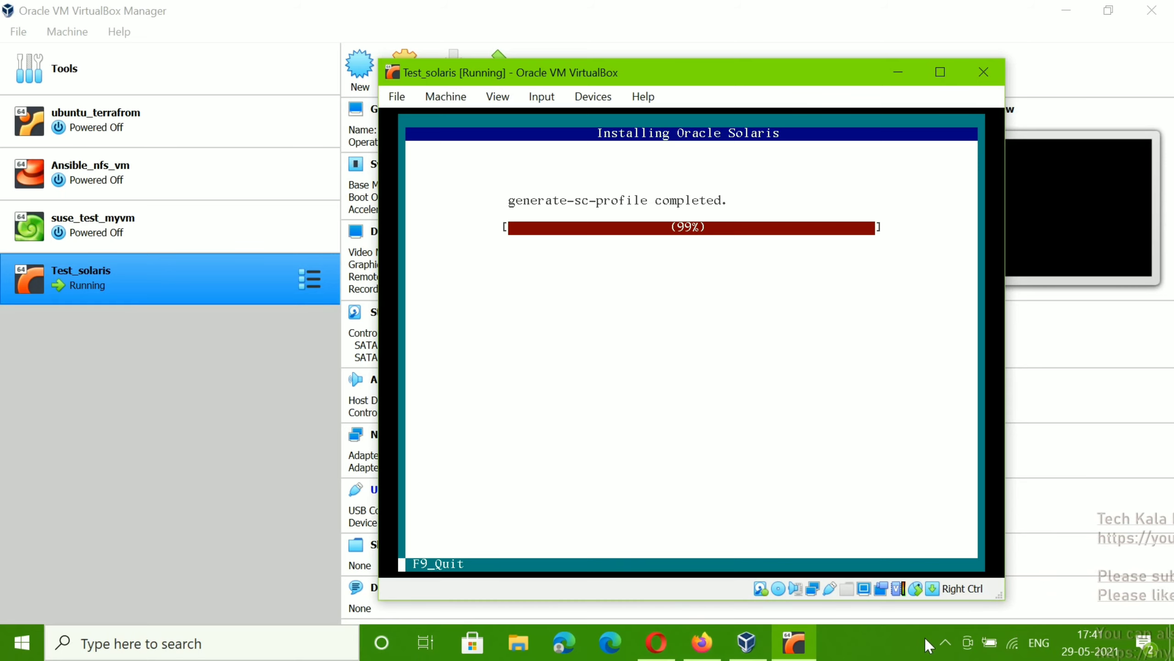
Step: Return to the Test_solaris VM window while the Solaris installer runs to Installation Complete
{"action": "left_click", "coordinate": [945, 643]}
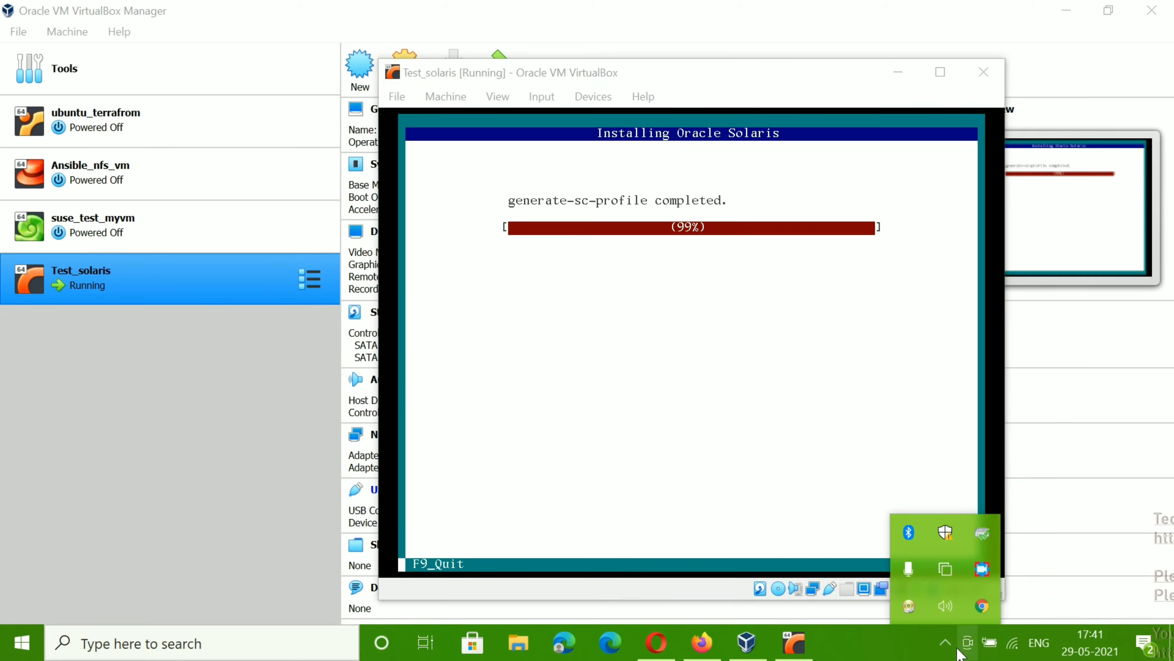
{"action": "left_click", "coordinate": [754, 82]}
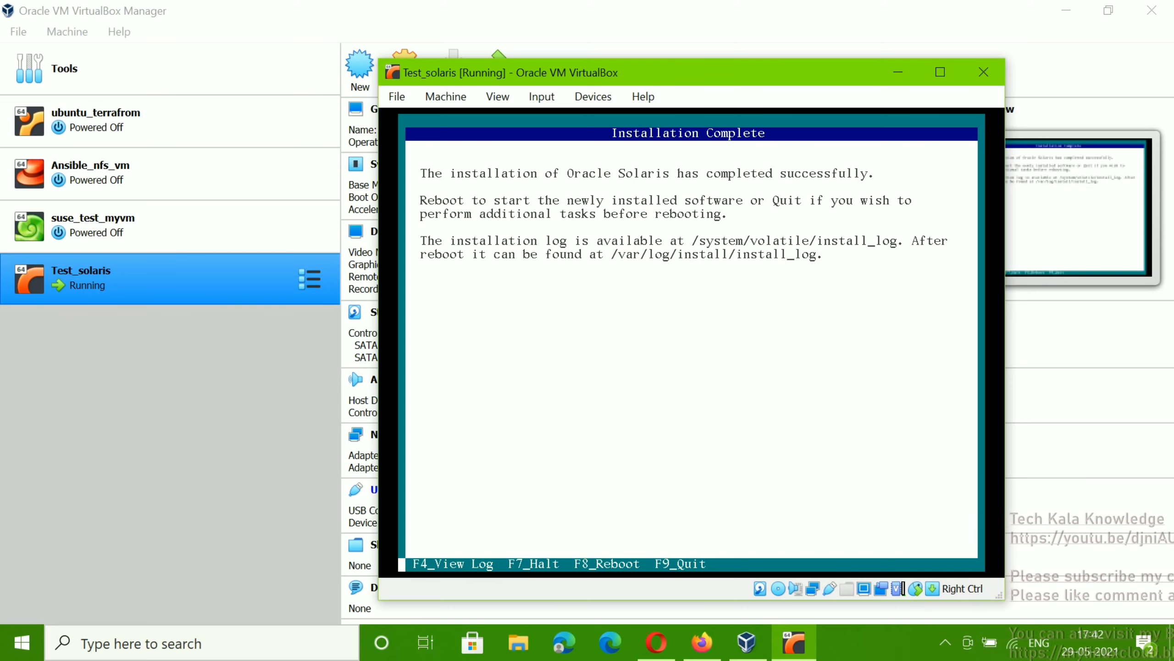
Step: Reboot Test_solaris from the Installation Complete screen with F8
{"action": "key", "text": "F8"}
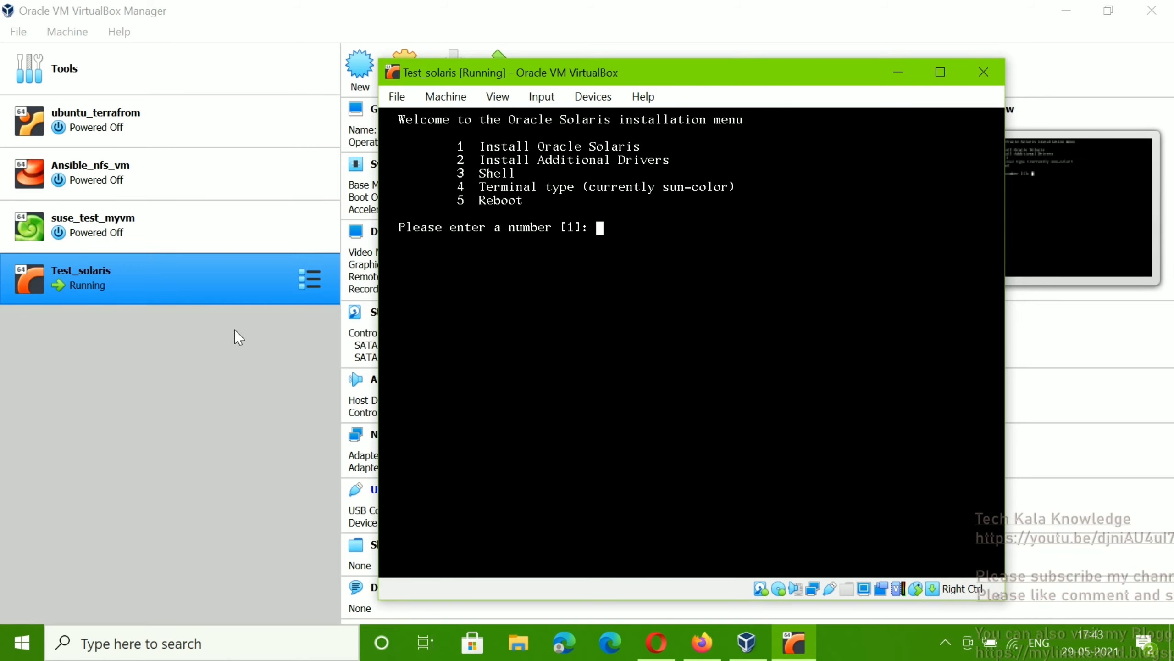
Step: Remove sol-11_4-text-x86.iso from Test_solaris's optical drive in Storage settings and save with the drive empty
{"action": "right_click", "coordinate": [279, 277]}
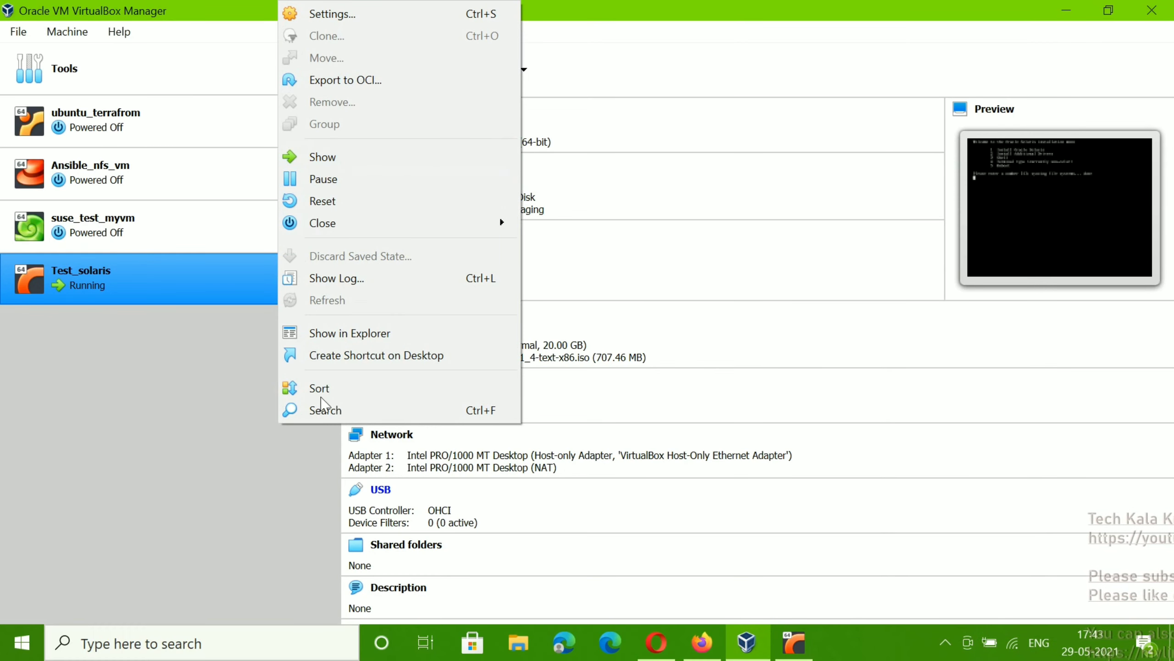
{"action": "left_click", "coordinate": [365, 15]}
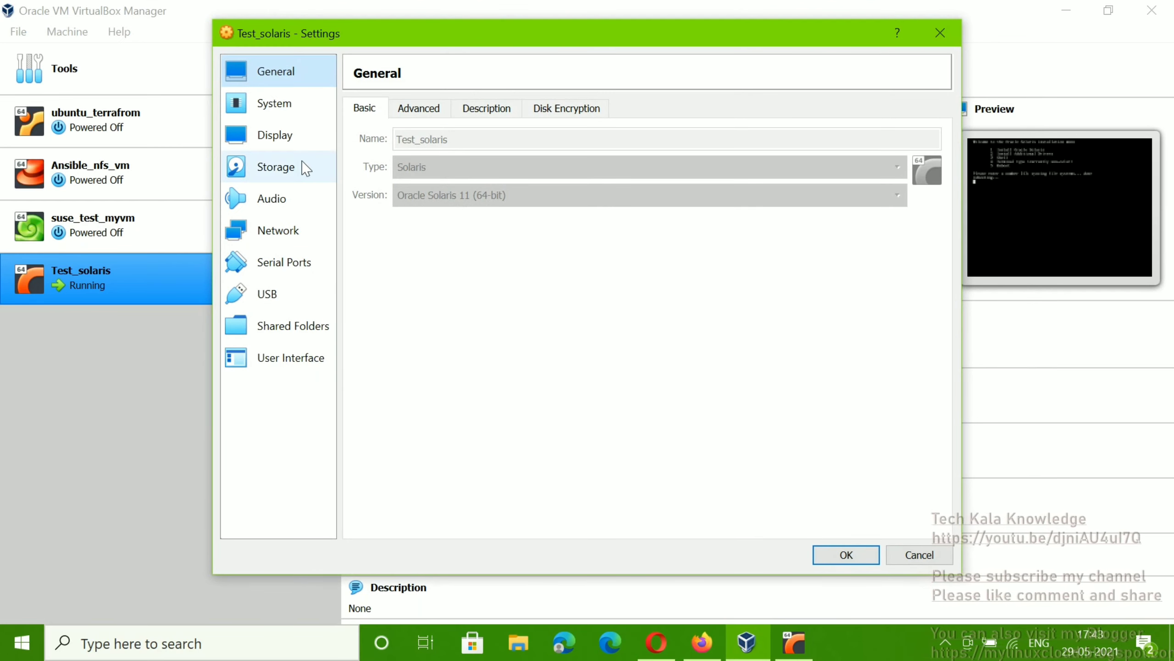
{"action": "left_click", "coordinate": [303, 168]}
{"action": "left_click", "coordinate": [424, 182]}
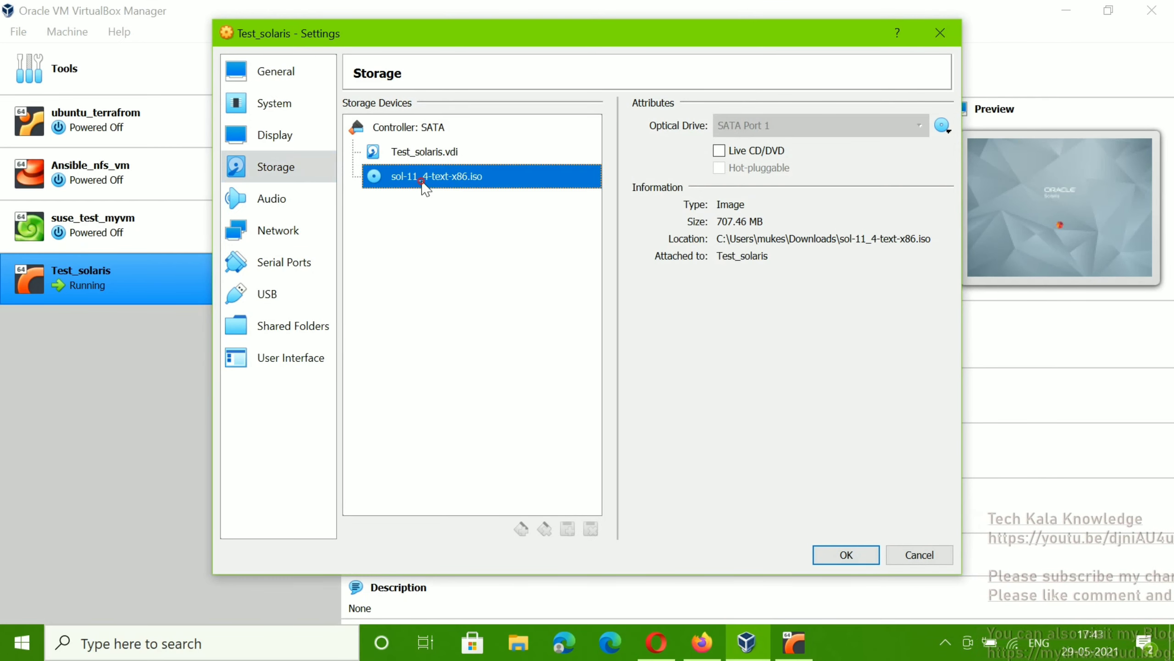
{"action": "left_click", "coordinate": [942, 125]}
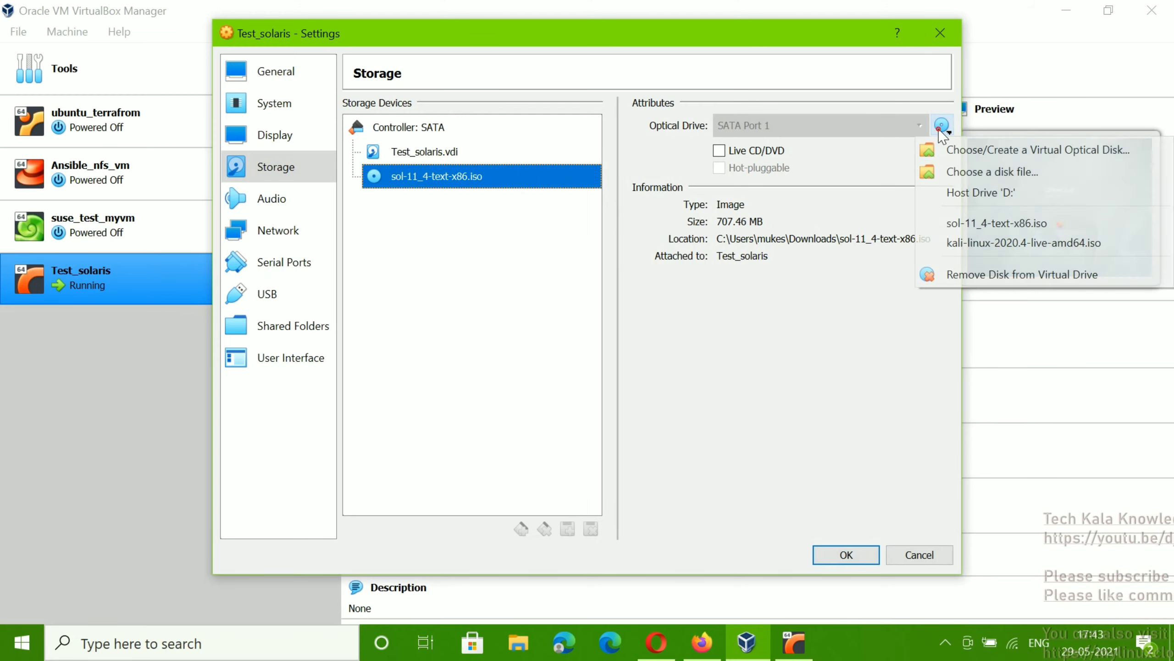
{"action": "left_click", "coordinate": [957, 273]}
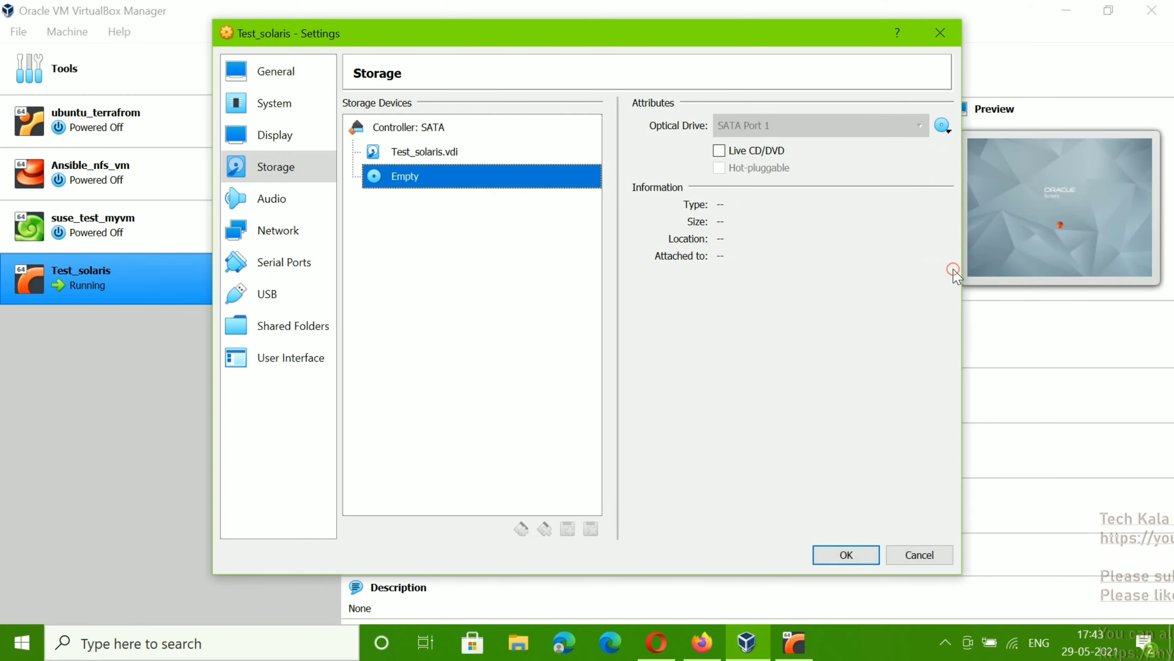
{"action": "left_click", "coordinate": [859, 554]}
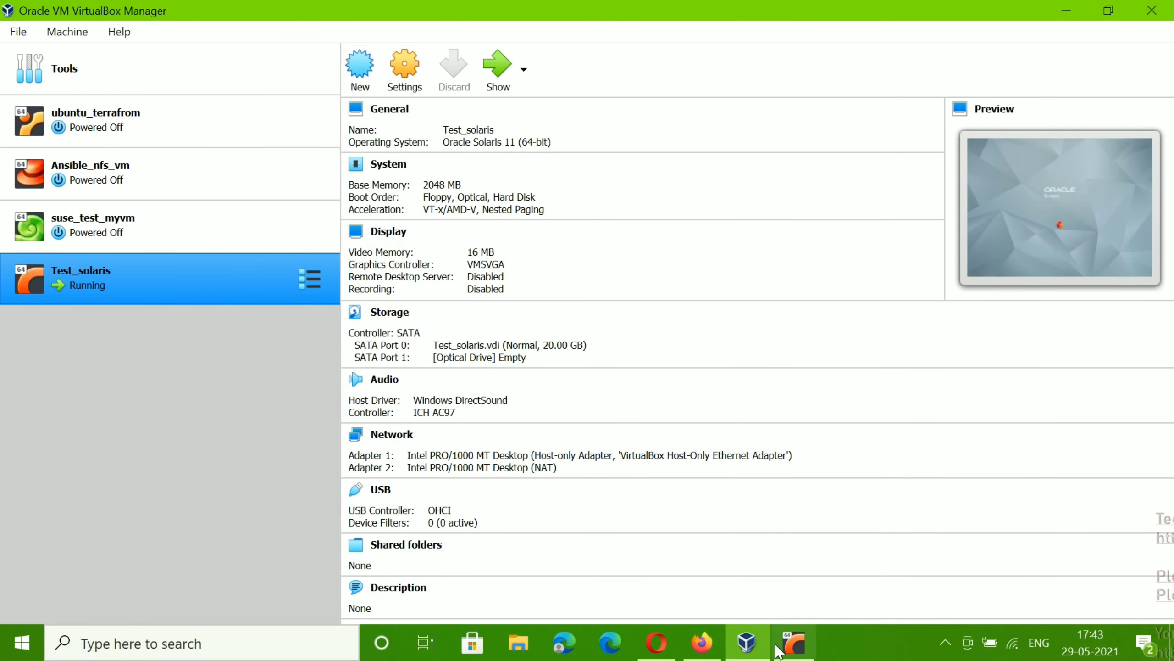
Step: Bring the running Test_solaris window forward and dismiss the mouse-integration notice
{"action": "left_click", "coordinate": [786, 648]}
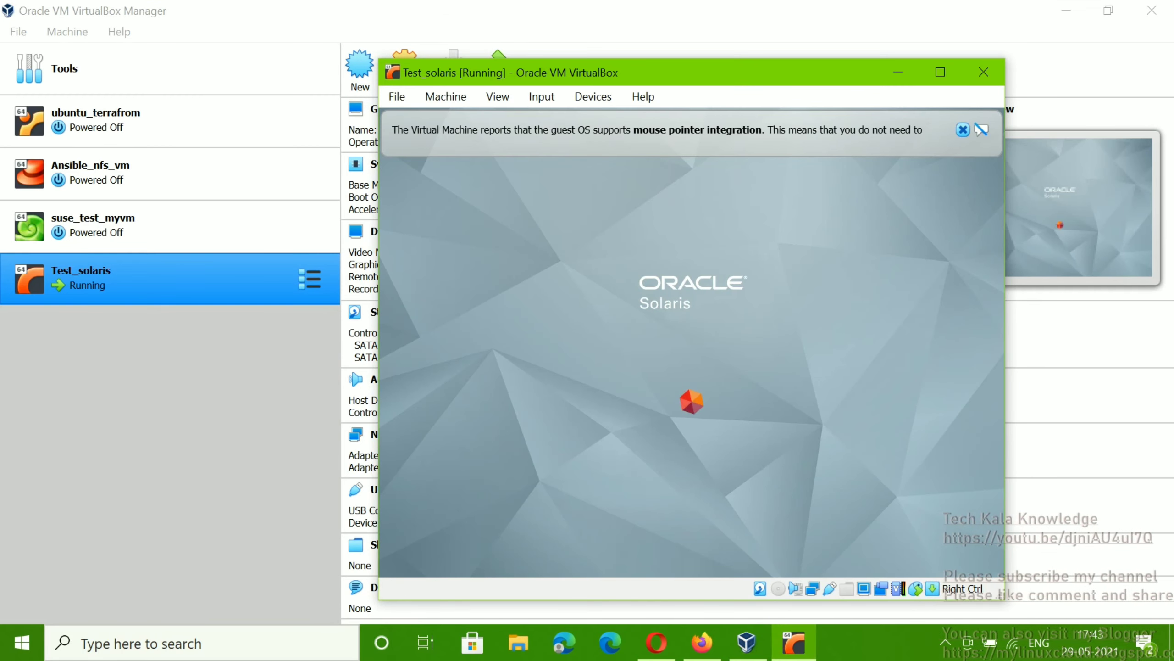
{"action": "left_click", "coordinate": [962, 131]}
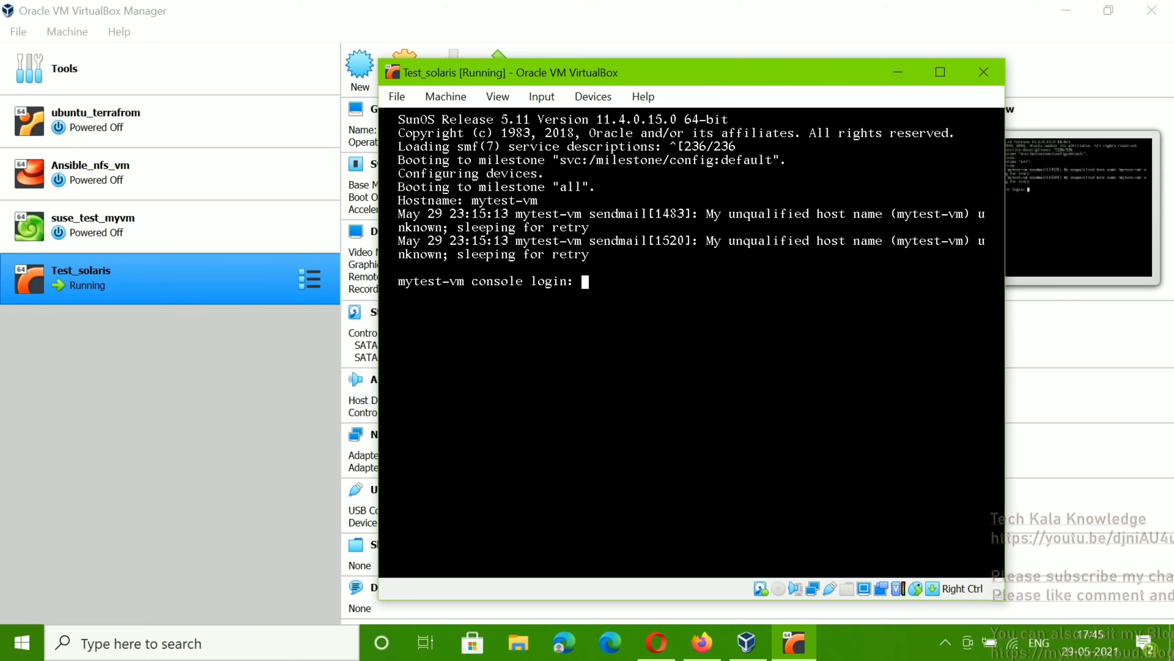
Step: Log in at the Solaris console as user test after root is refused
{"action": "type", "text": "test"}
{"action": "key", "text": "Return"}
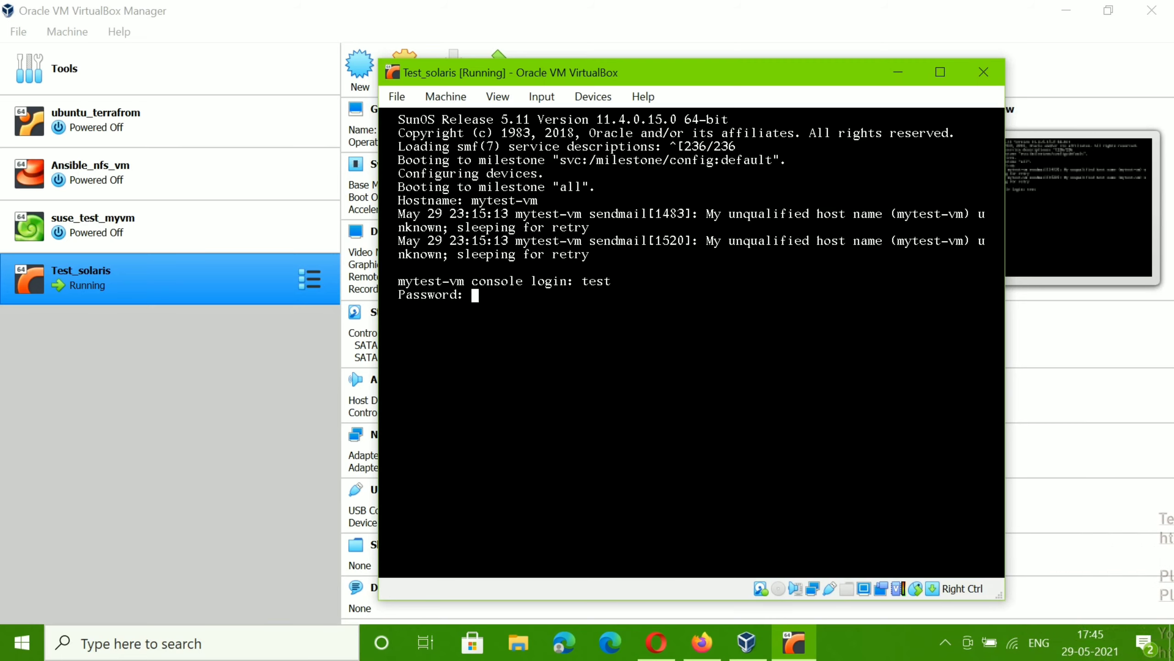
{"action": "key", "text": "Return"}
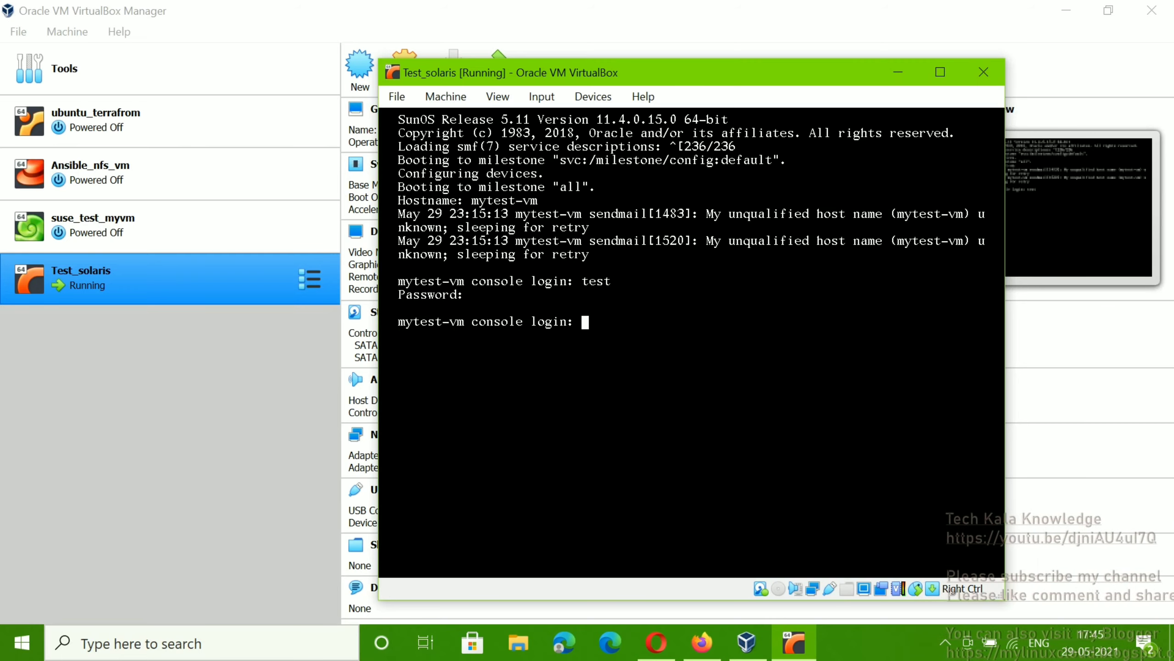
{"action": "type", "text": "root"}
{"action": "key", "text": "Return"}
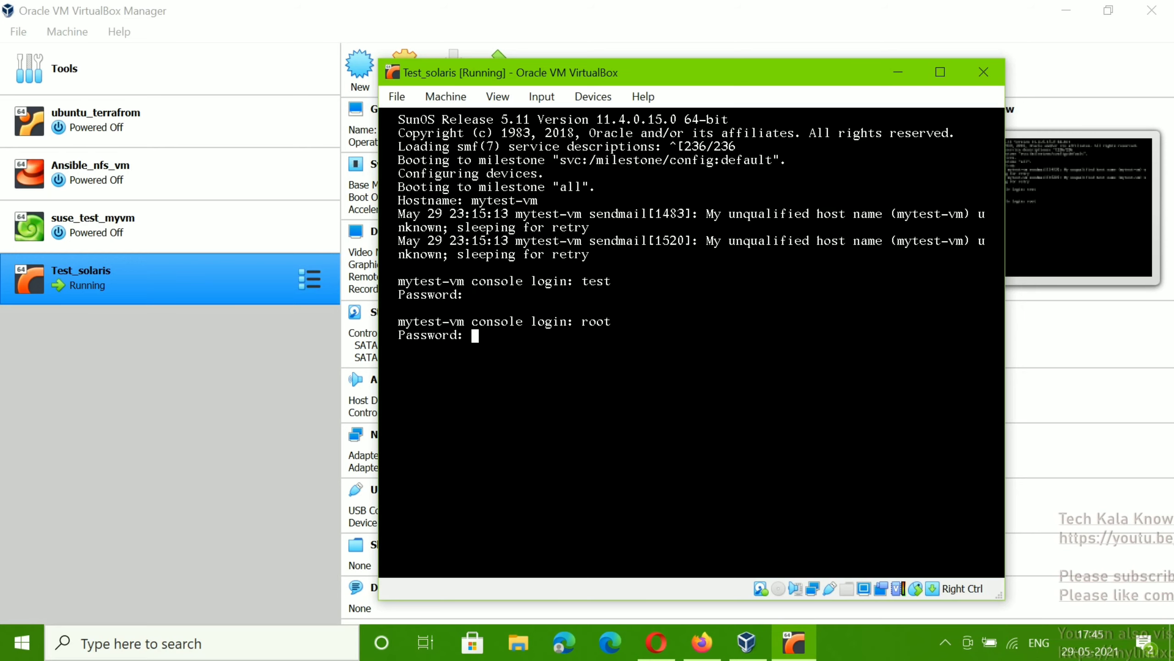
{"action": "key", "text": "Return"}
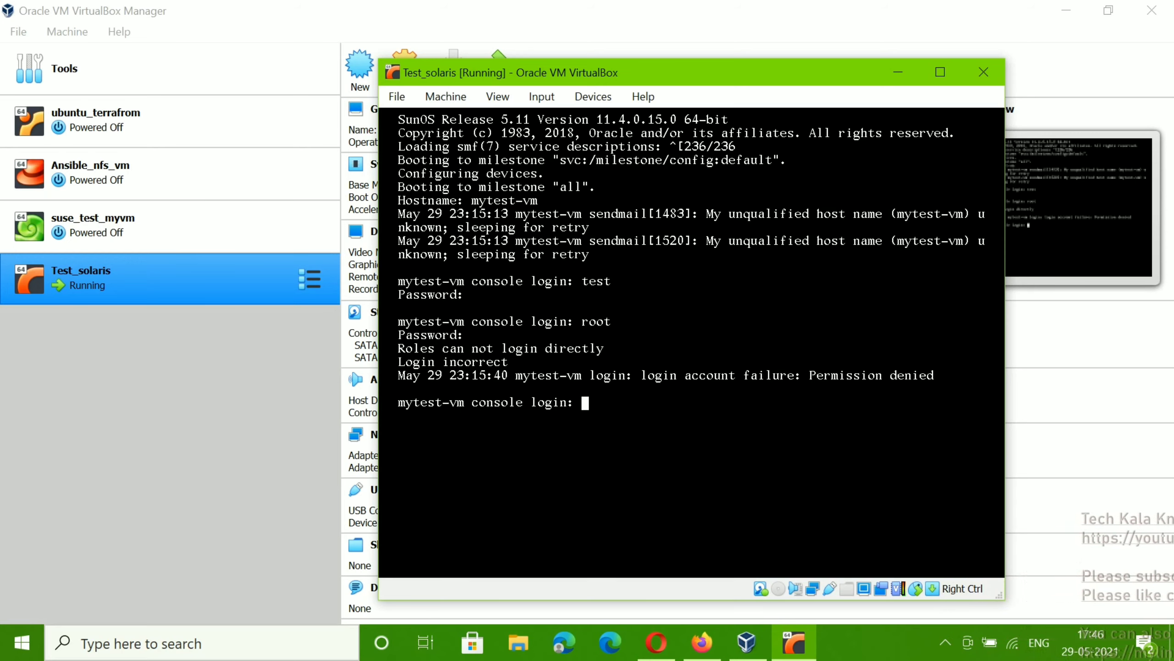
{"action": "type", "text": "test"}
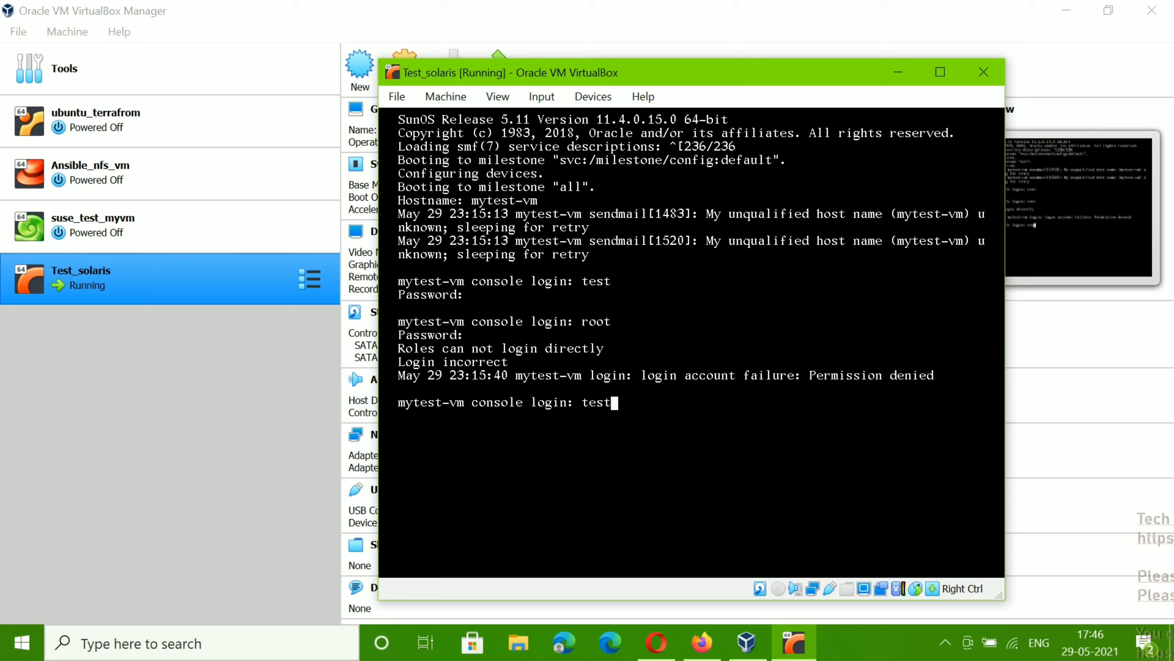
{"action": "key", "text": "Return"}
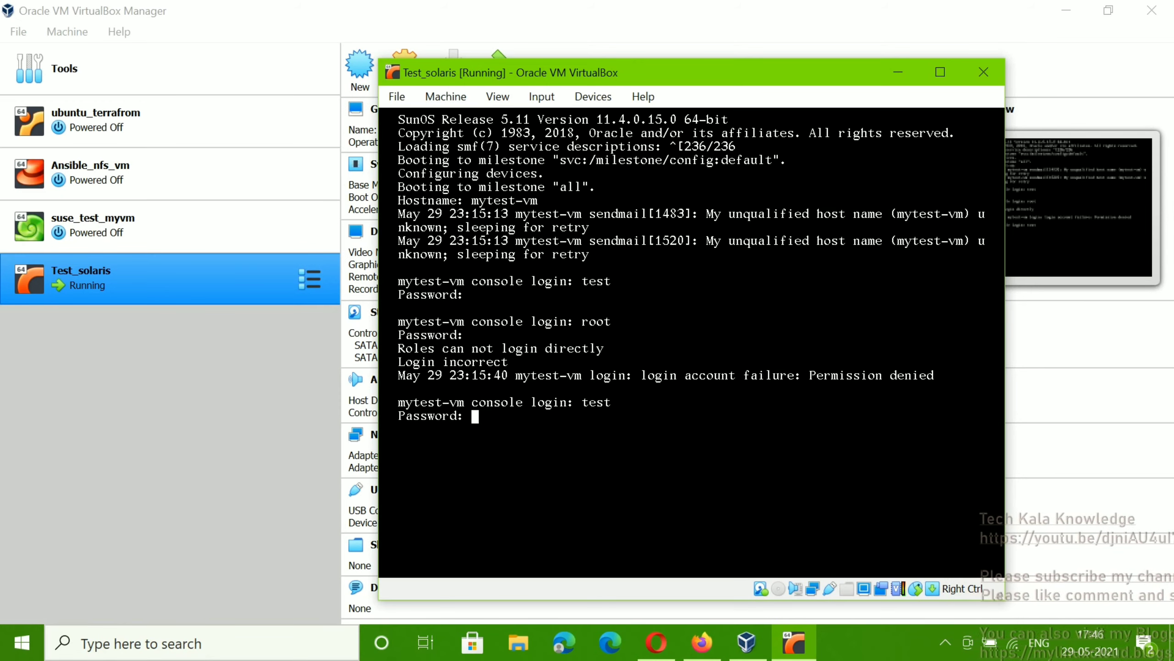
{"action": "key", "text": "Return"}
{"action": "key", "text": "Return"}
{"action": "key", "text": "Return"}
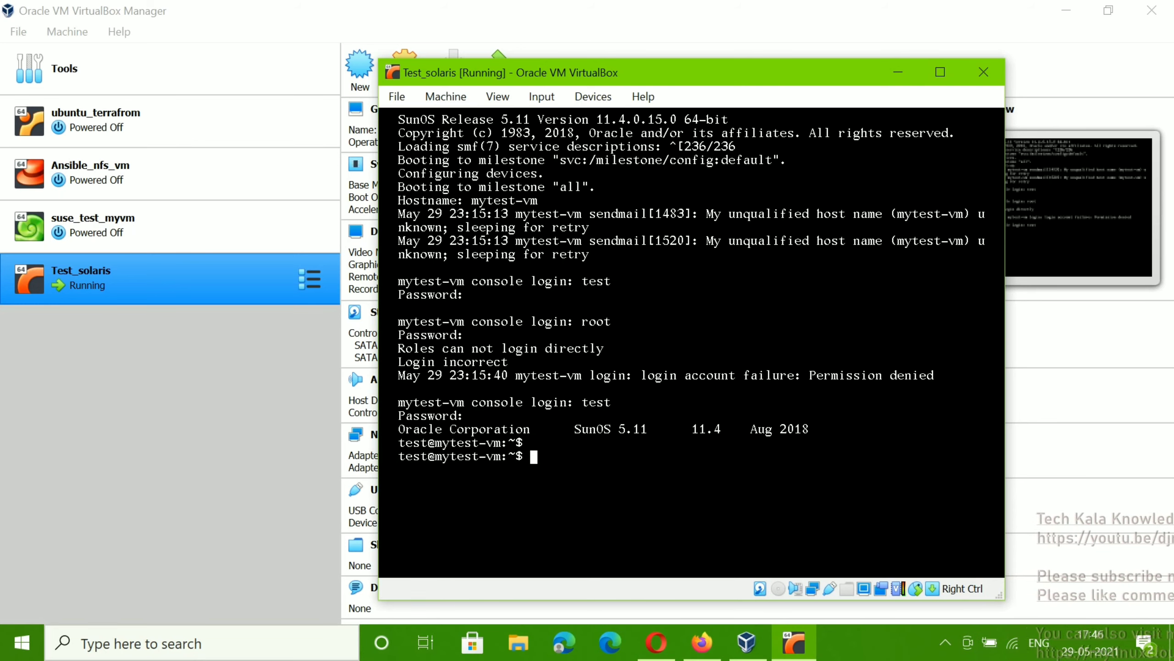
Step: Run uptime and ifconfig -a, showing net0 at 192.168.56.116
{"action": "type", "text": "u"}
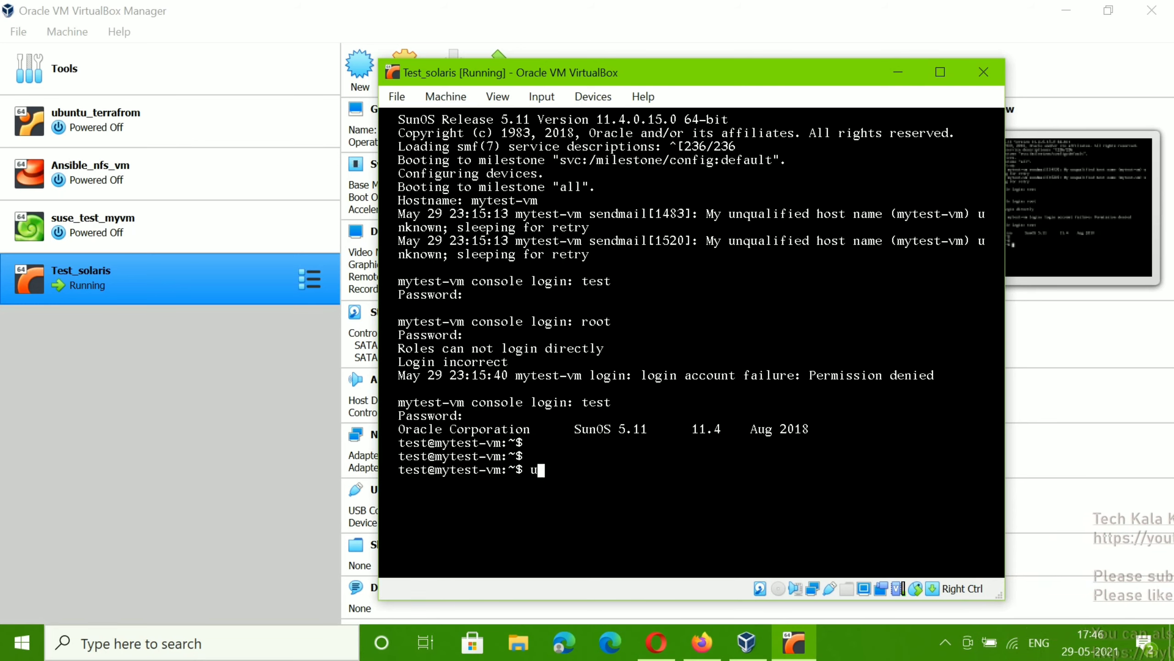
{"action": "type", "text": "ptime"}
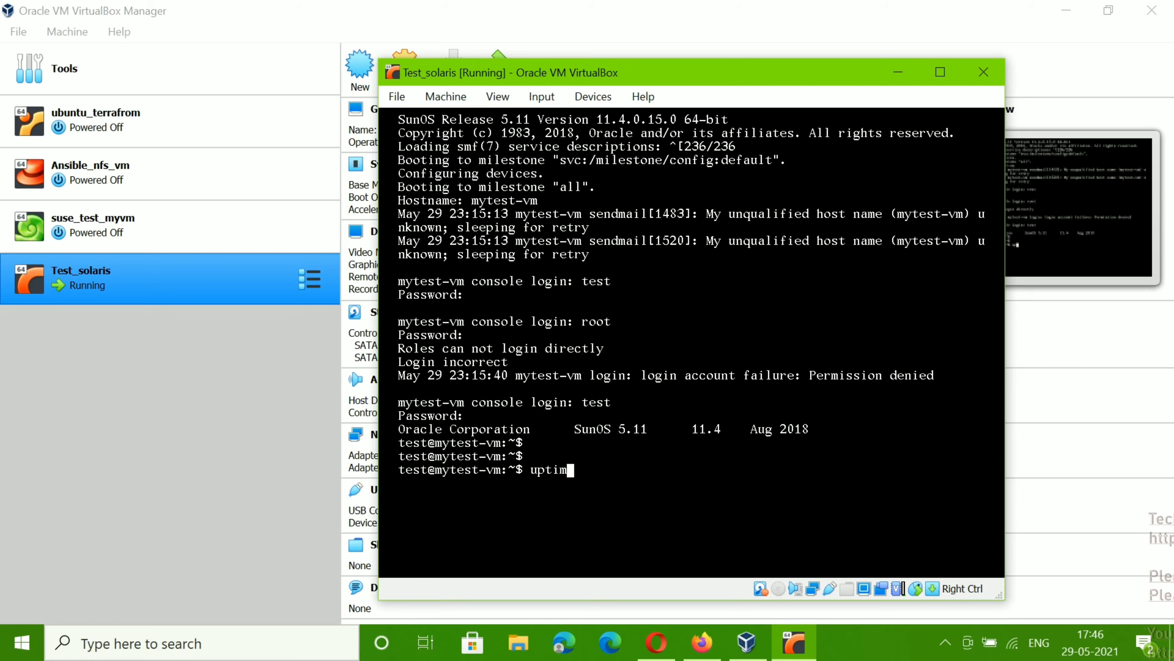
{"action": "key", "text": "Return"}
{"action": "key", "text": "Return"}
{"action": "key", "text": "Return"}
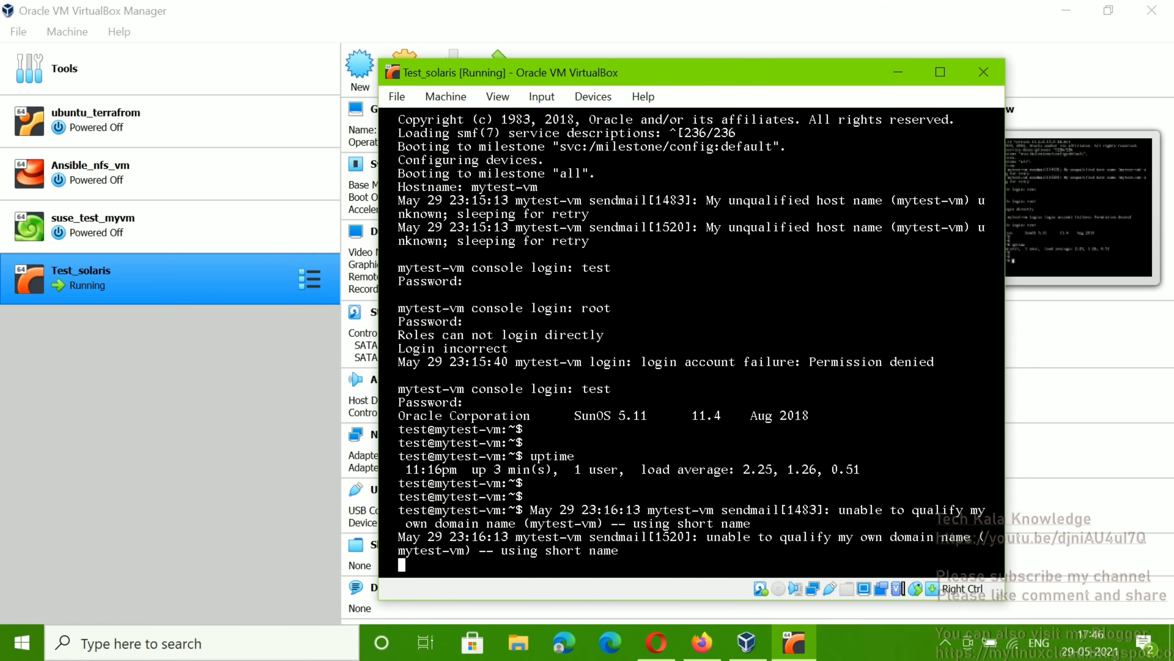
{"action": "key", "text": "Return"}
{"action": "key", "text": "Return"}
{"action": "key", "text": "Return"}
{"action": "key", "text": "Return"}
{"action": "key", "text": "Return"}
{"action": "key", "text": "Return"}
{"action": "key", "text": "Return"}
{"action": "key", "text": "Return"}
{"action": "key", "text": "Return"}
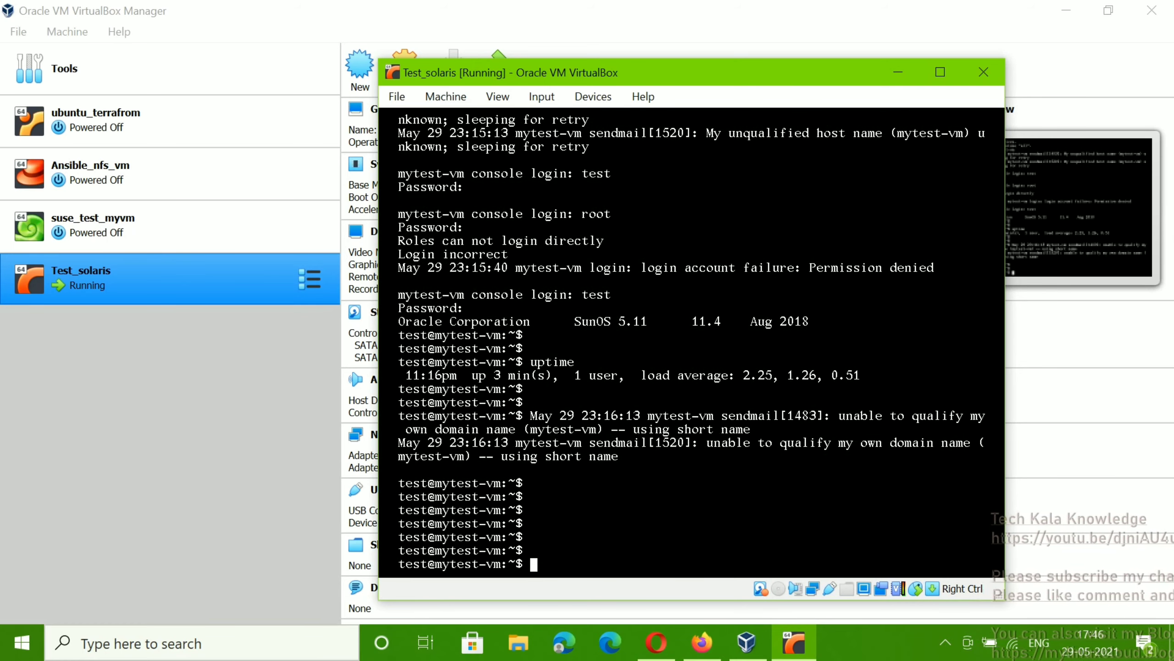
{"action": "type", "text": "ip"}
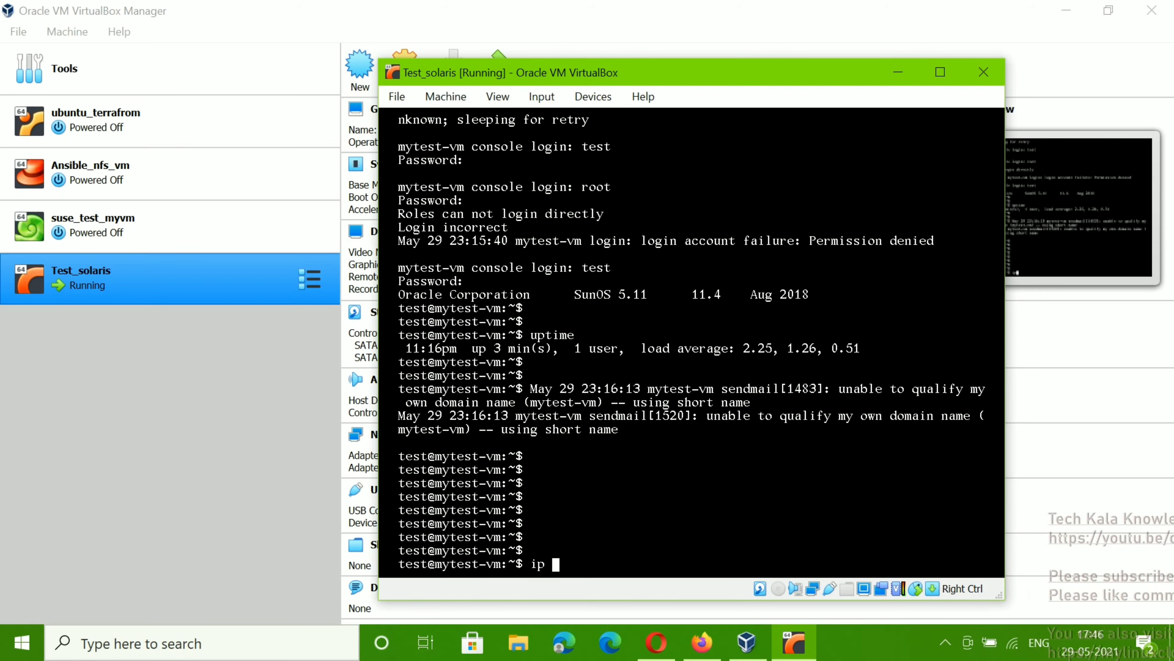
{"action": "key", "text": "BackSpace"}
{"action": "key", "text": "BackSpace"}
{"action": "key", "text": "BackSpace"}
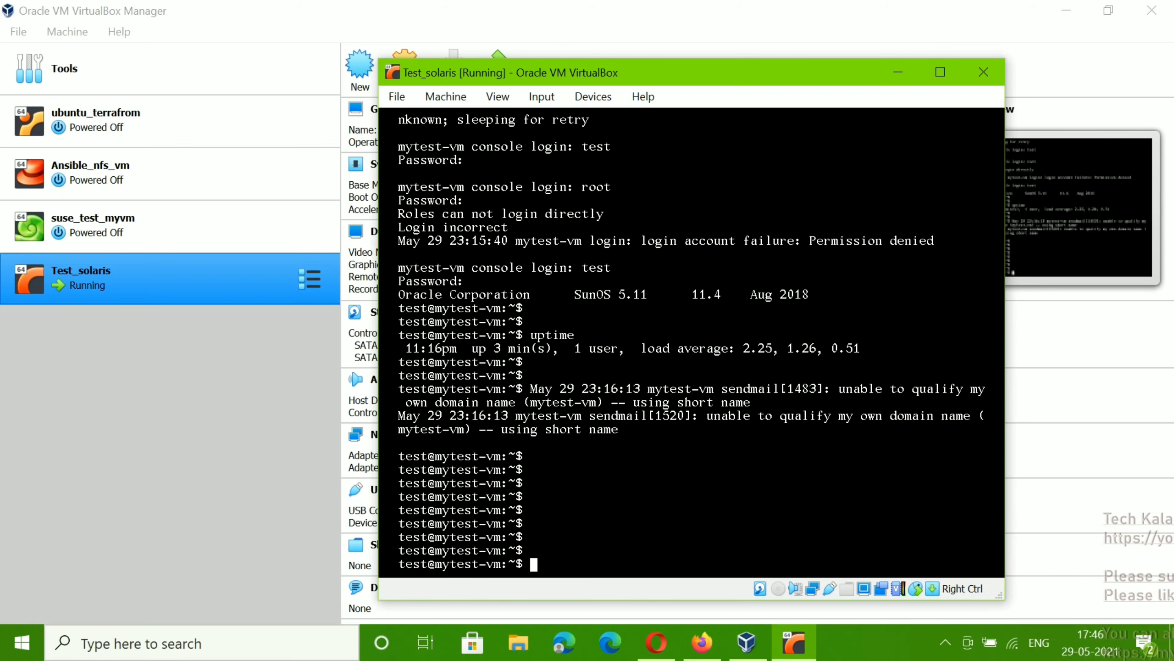
{"action": "type", "text": "ifconfig "}
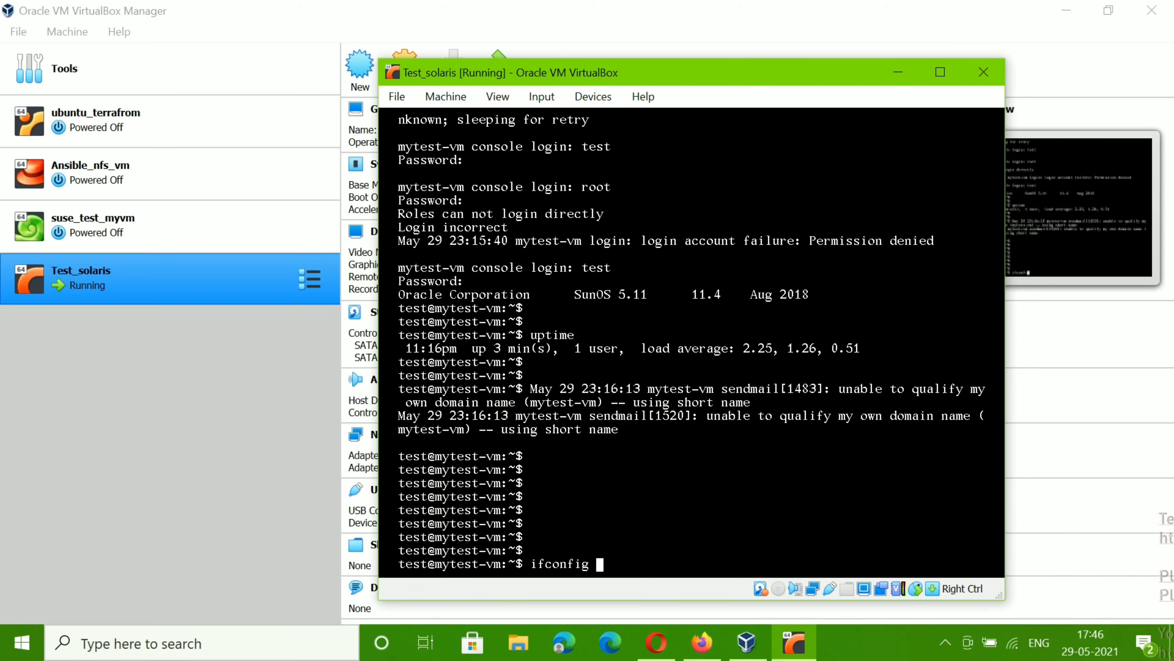
{"action": "type", "text": "-a"}
{"action": "key", "text": "Return"}
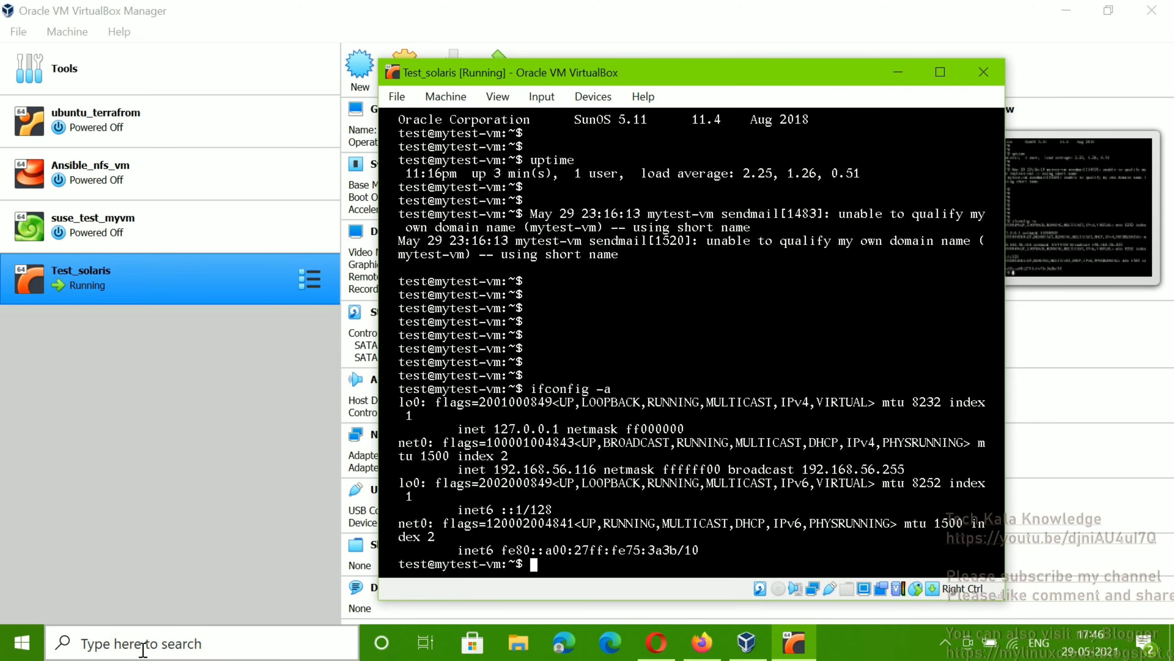
Step: Search Windows for 'putt' so PuTTY appears as the best match
{"action": "left_click", "coordinate": [143, 645]}
{"action": "type", "text": "pun"}
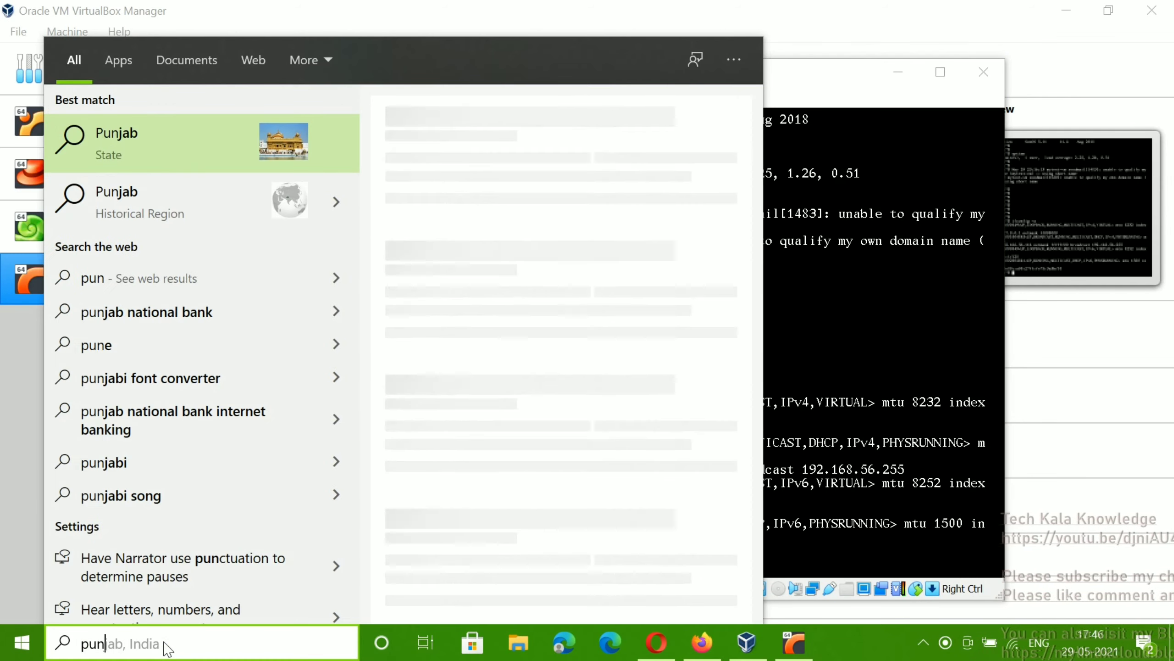
{"action": "key", "text": "BackSpace"}
{"action": "key", "text": "BackSpace"}
{"action": "key", "text": "BackSpace"}
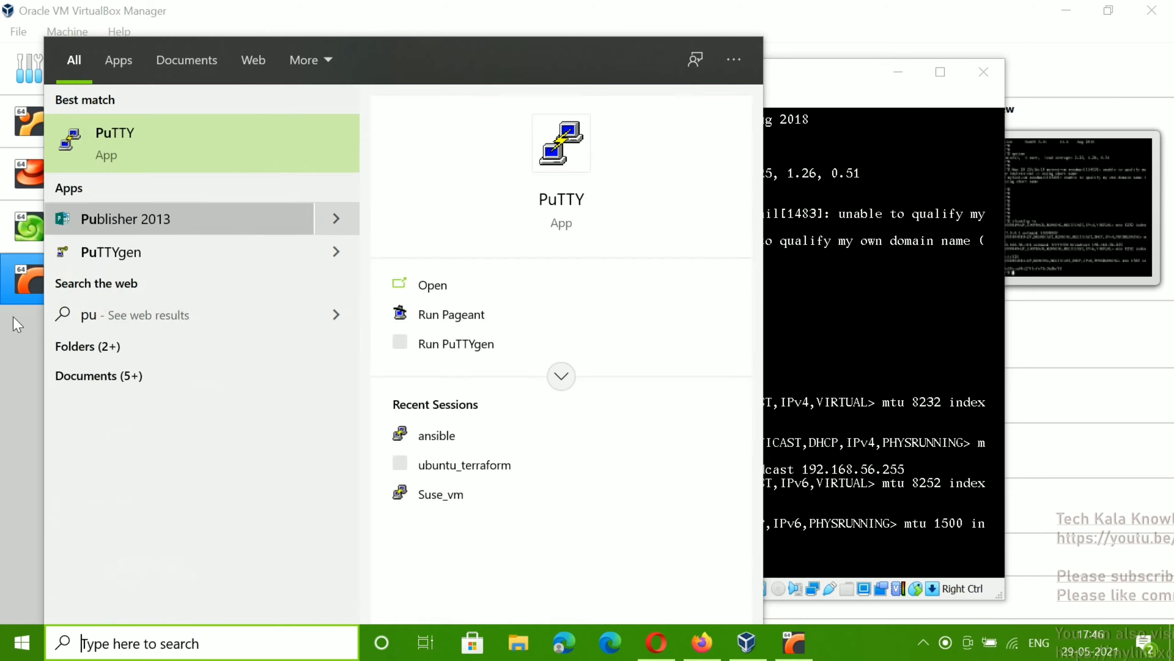
{"action": "type", "text": "p"}
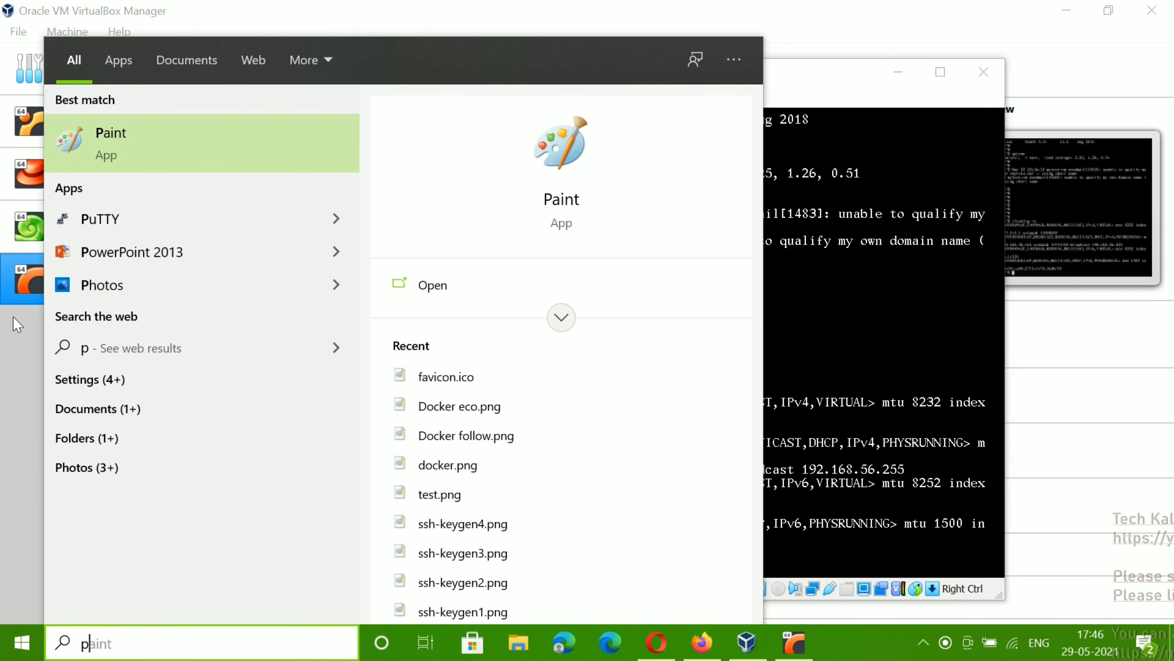
{"action": "key", "text": "BackSpace"}
{"action": "type", "text": "putt"}
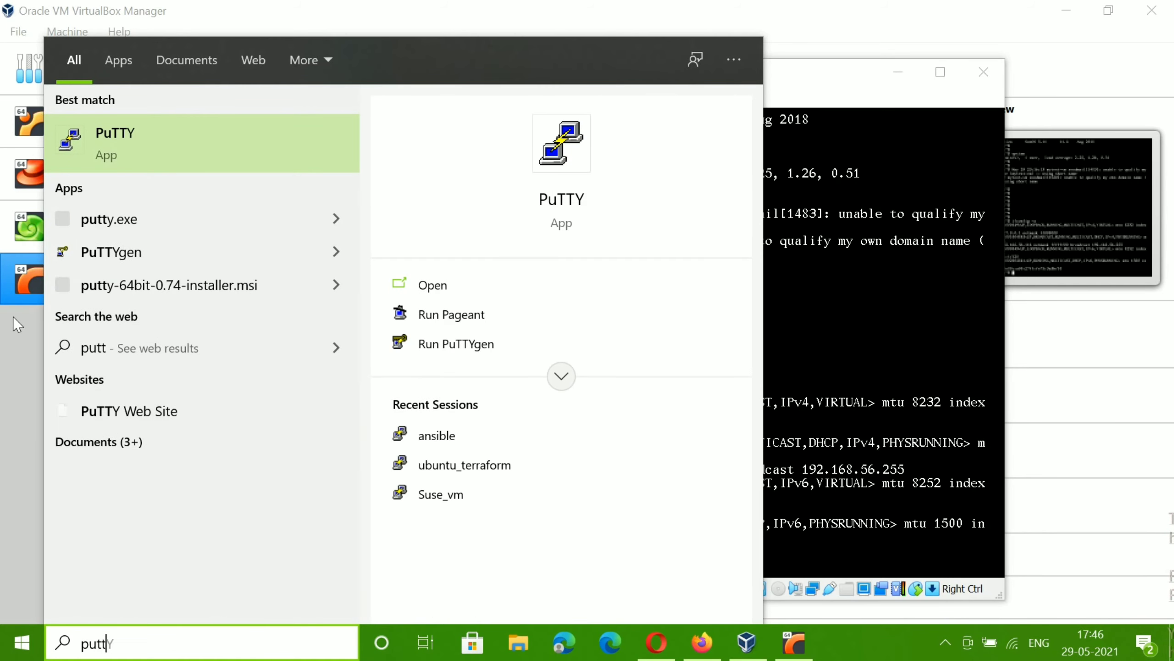
Step: Launch PuTTY and connect over SSH to 192.168.56.116, accepting the host key
{"action": "left_click", "coordinate": [110, 142]}
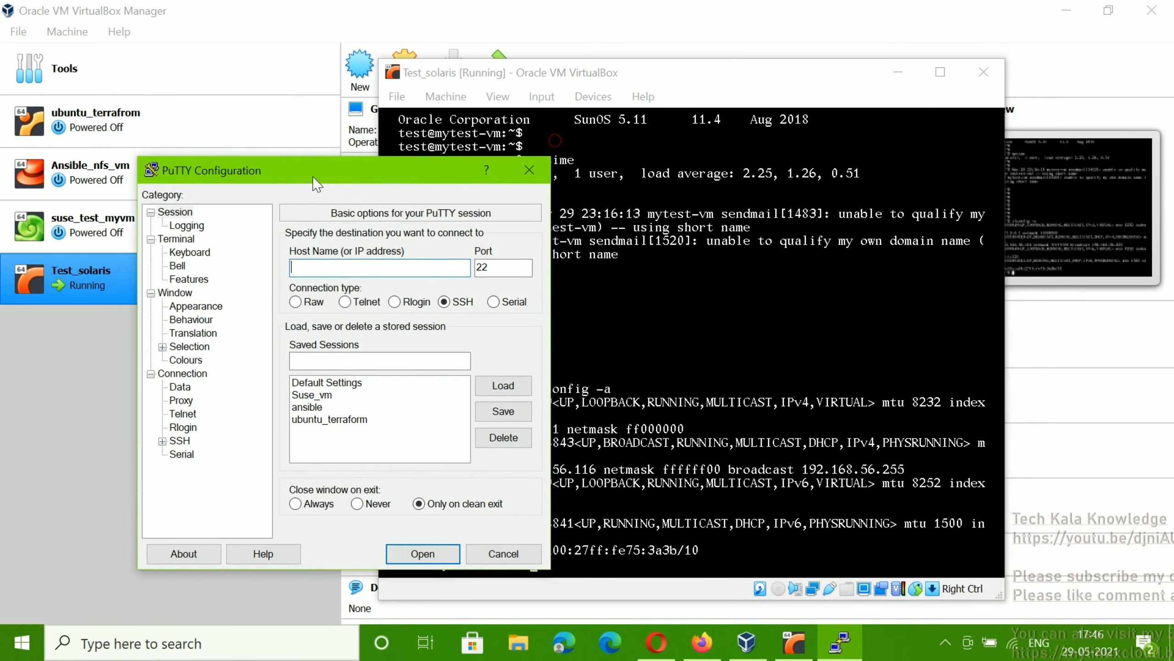
{"action": "left_click_drag", "start_coordinate": [313, 177], "coordinate": [169, 166]}
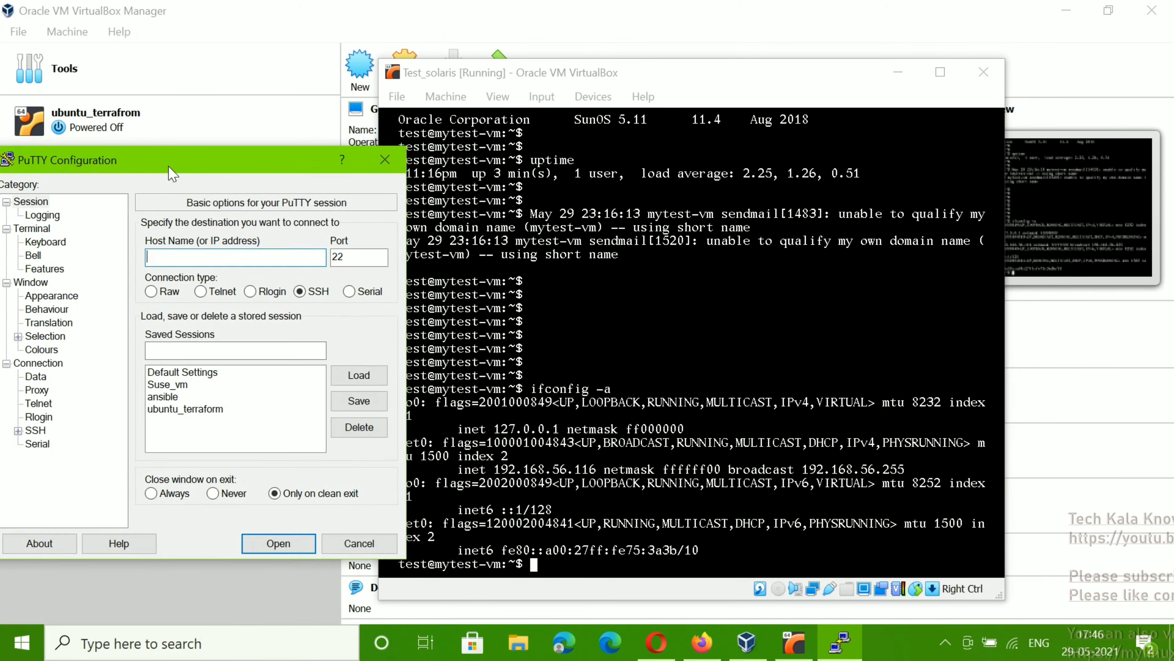
{"action": "type", "text": "192"}
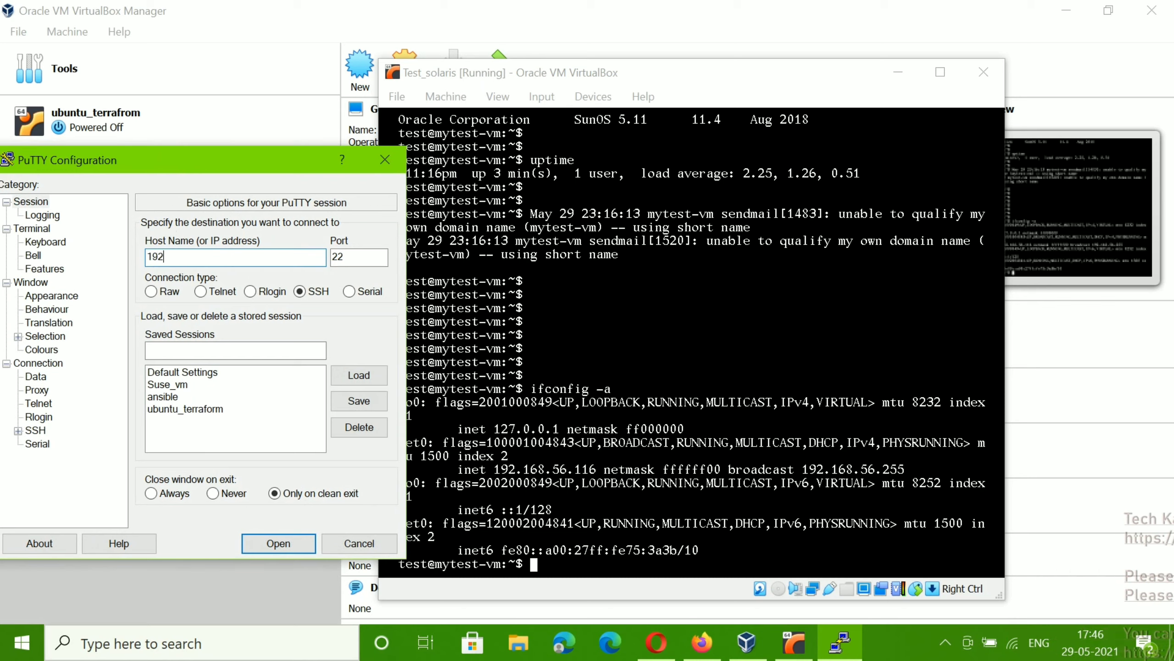
{"action": "type", "text": ".1"}
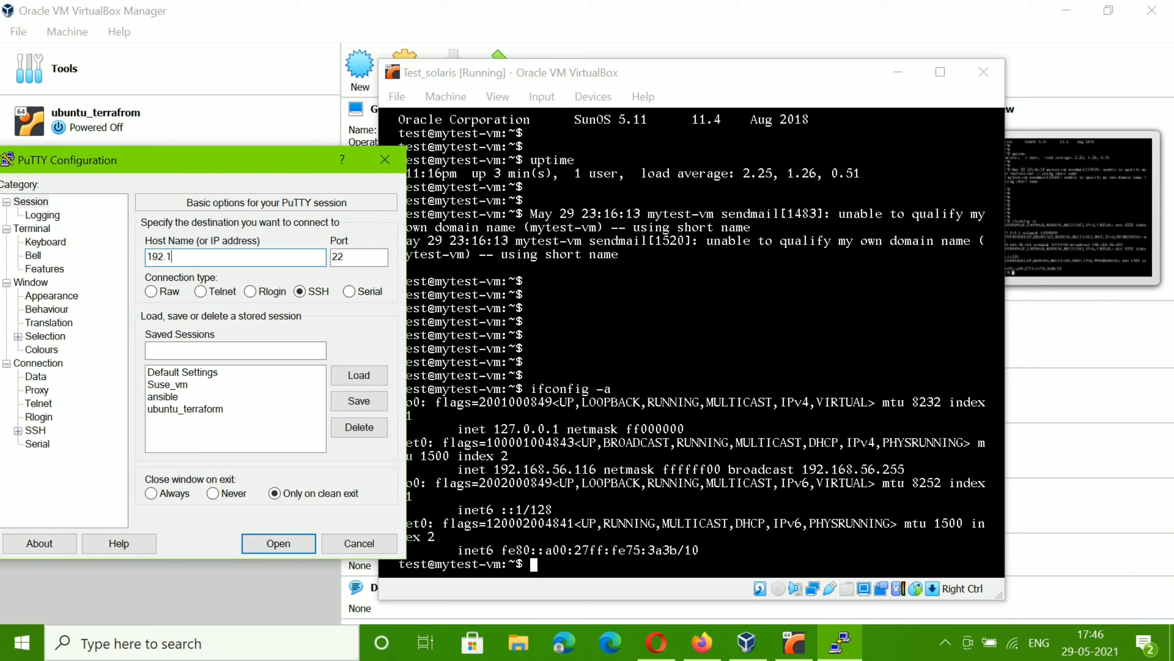
{"action": "type", "text": "68"}
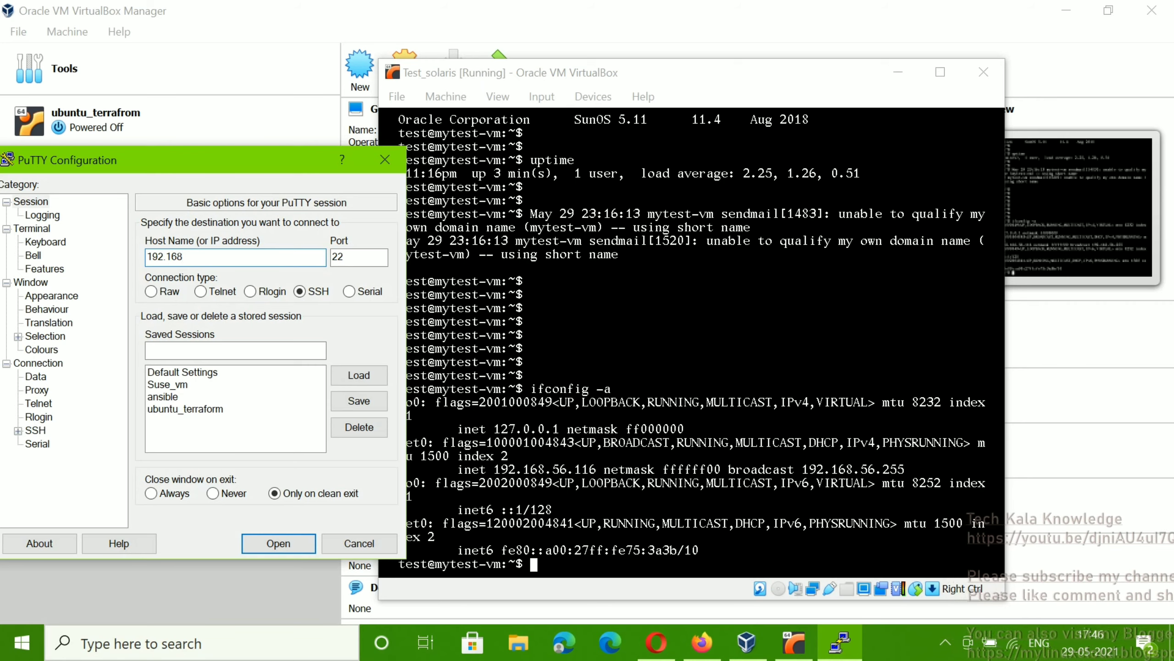
{"action": "type", "text": ".56"}
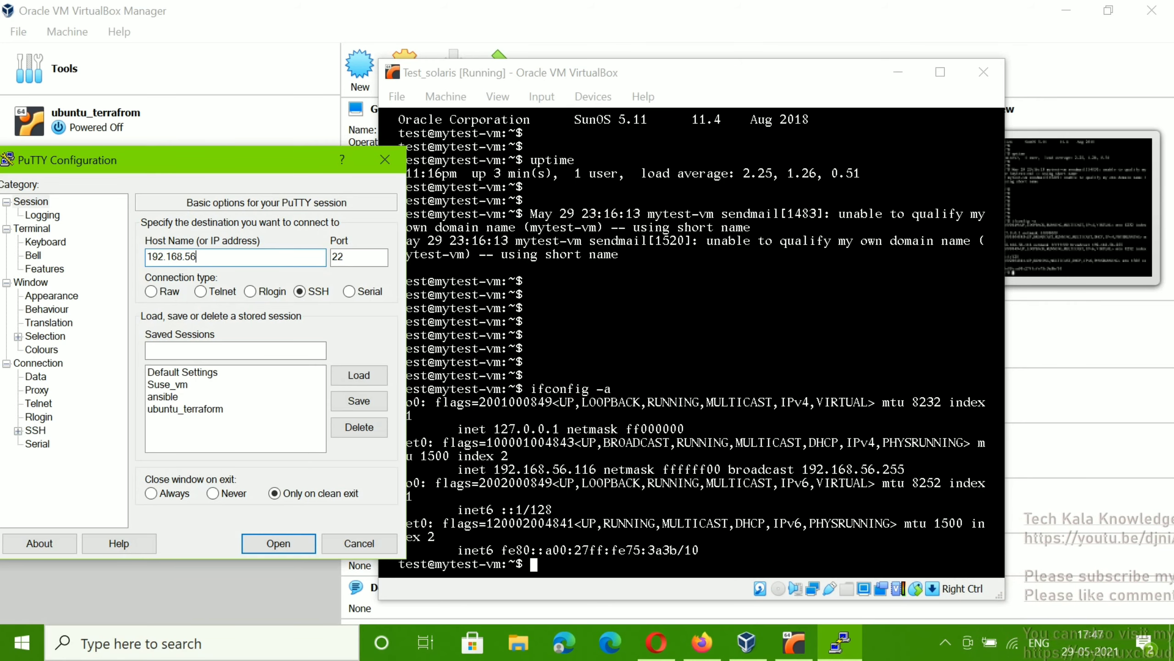
{"action": "type", "text": ".116"}
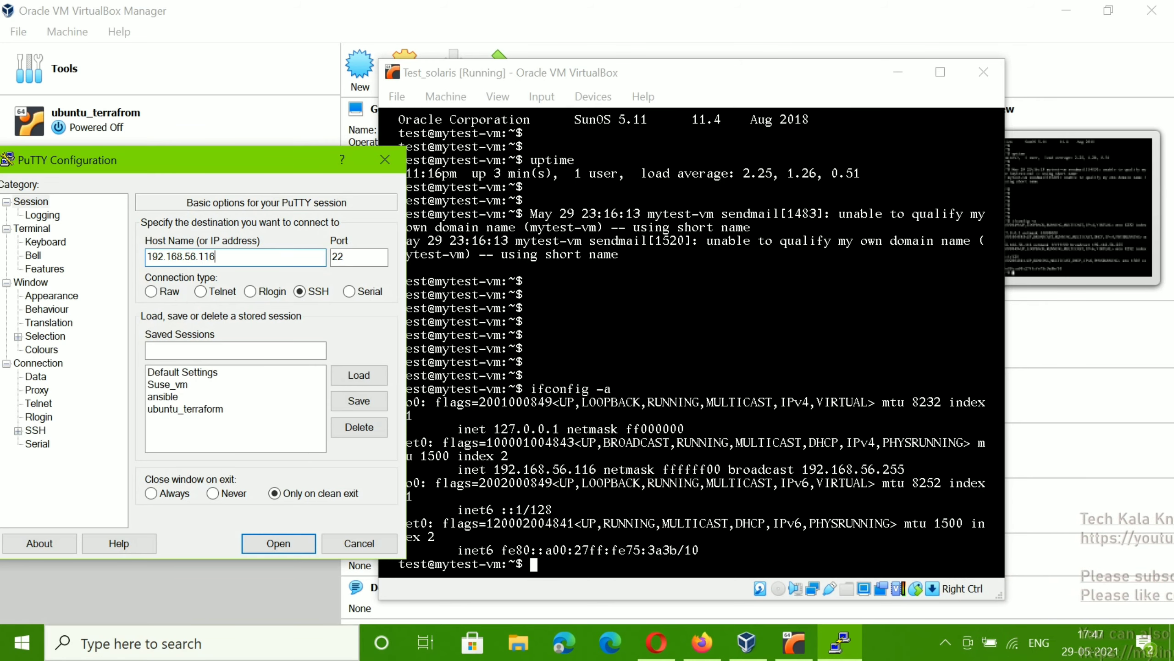
{"action": "key", "text": "Return"}
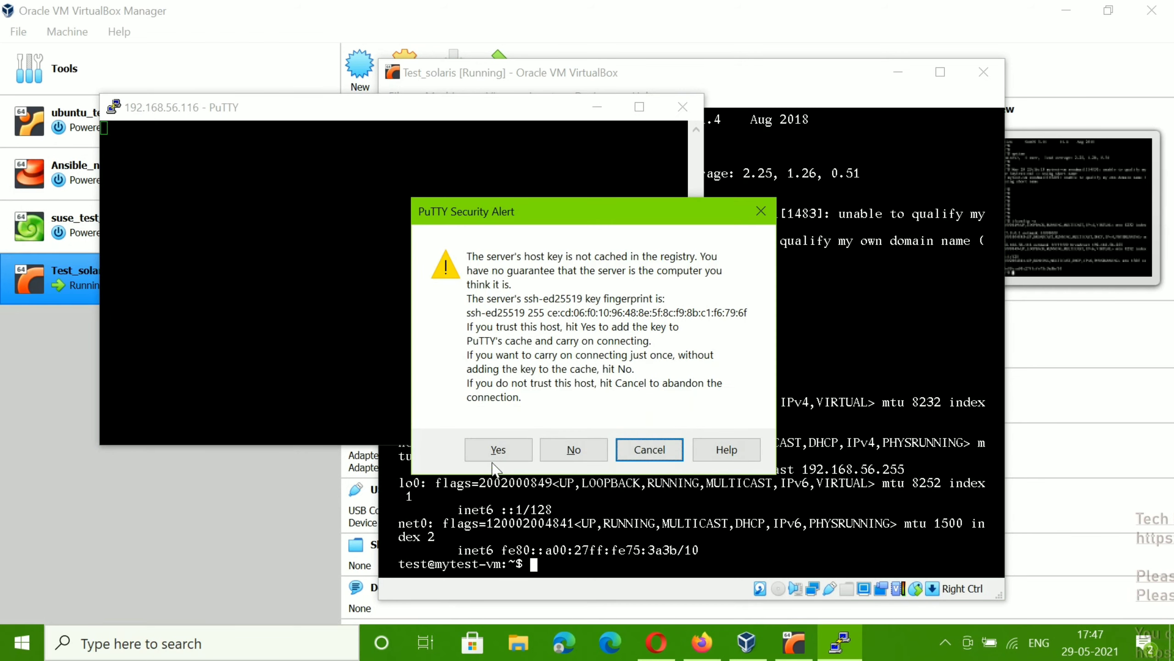
{"action": "left_click", "coordinate": [494, 448]}
Step: Log in as user test and switch to root with su -
{"action": "type", "text": "test"}
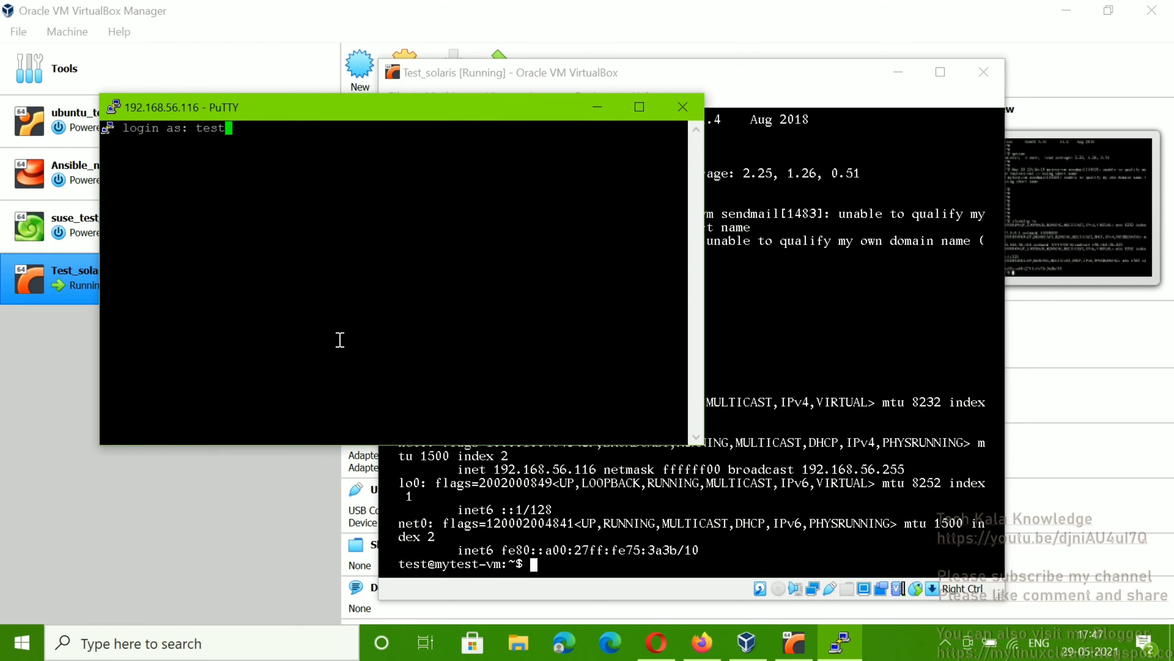
{"action": "key", "text": "Return"}
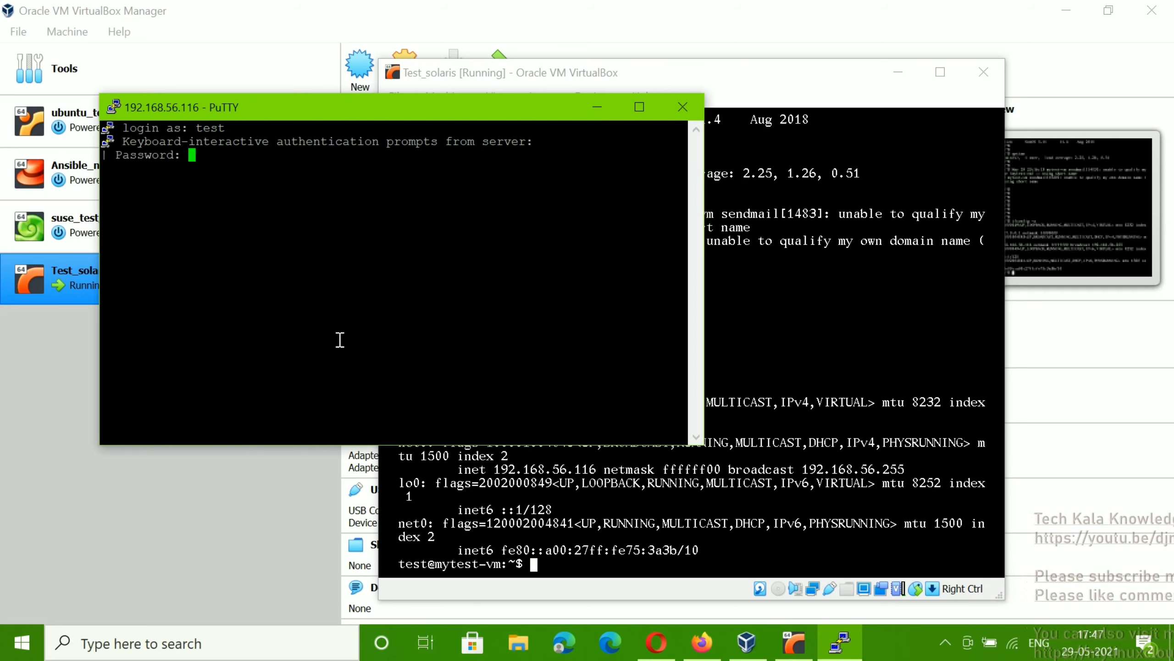
{"action": "key", "text": "Return"}
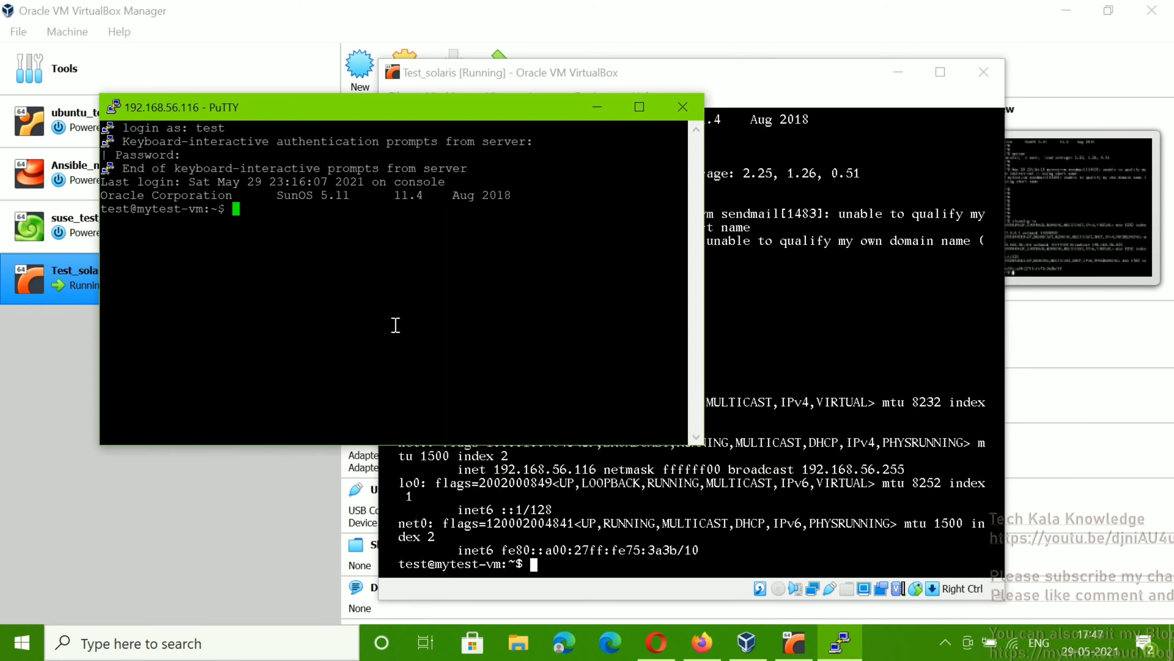
{"action": "key", "text": "Return"}
{"action": "key", "text": "Return"}
{"action": "type", "text": "s"}
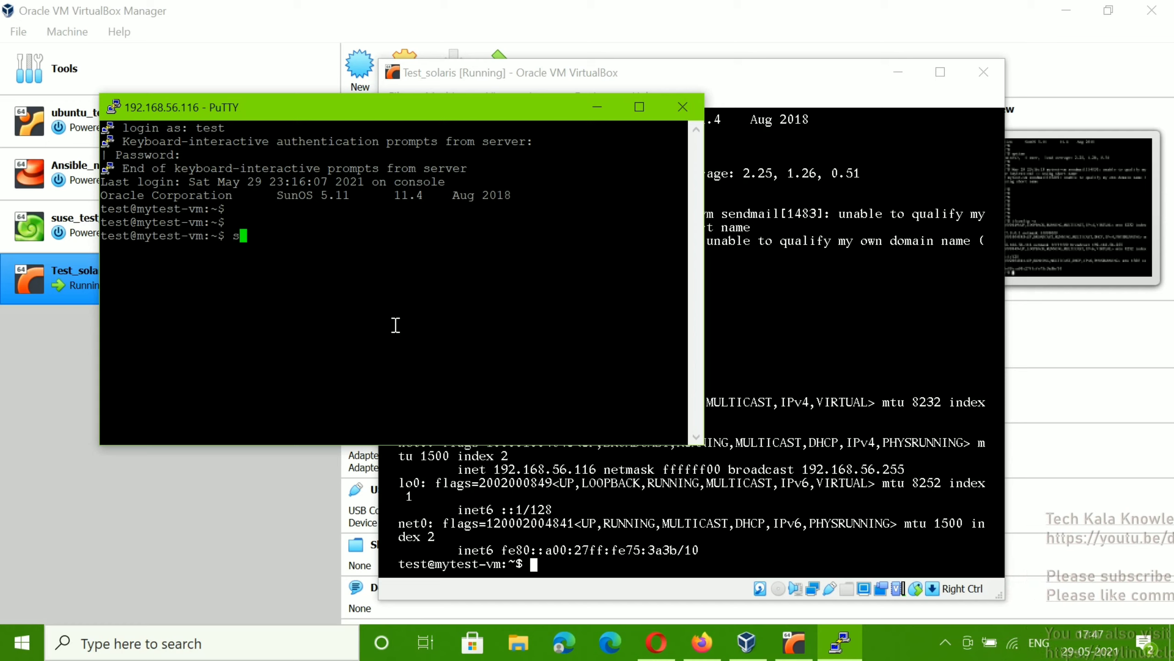
{"action": "type", "text": "u -"}
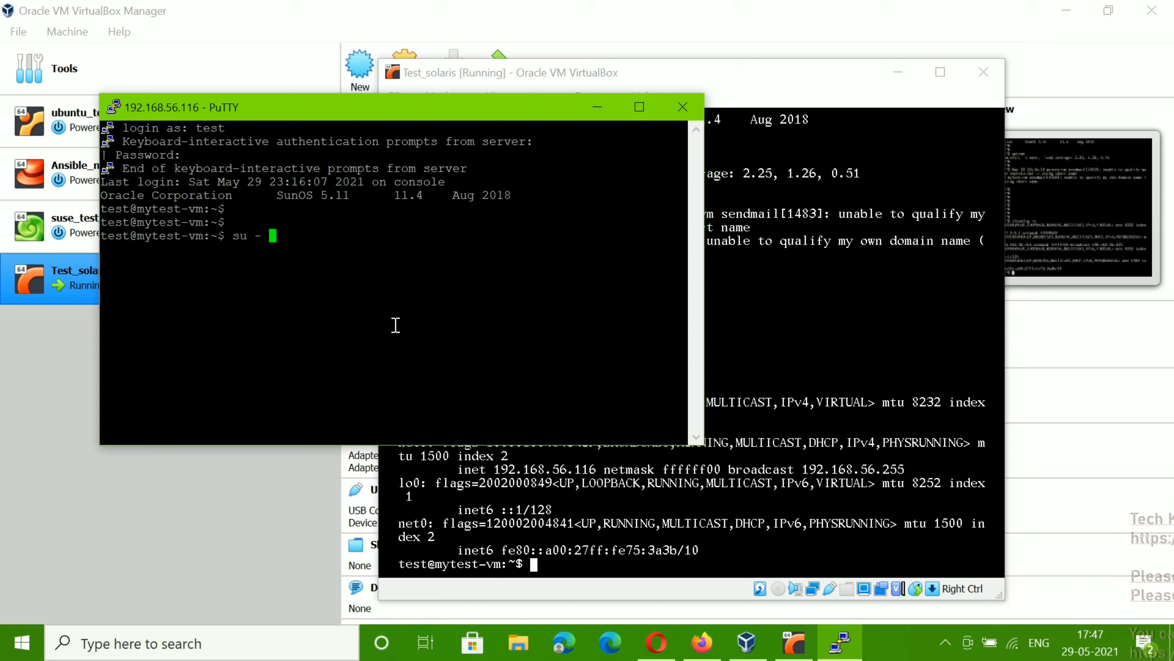
{"action": "key", "text": "Return"}
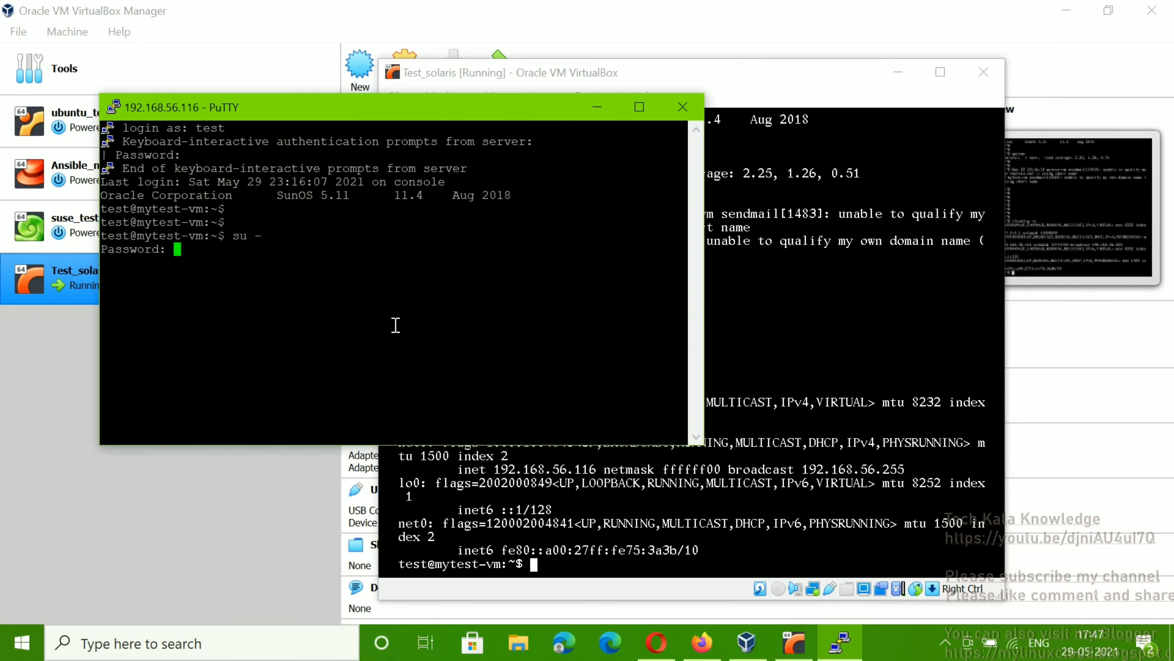
{"action": "key", "text": "Return"}
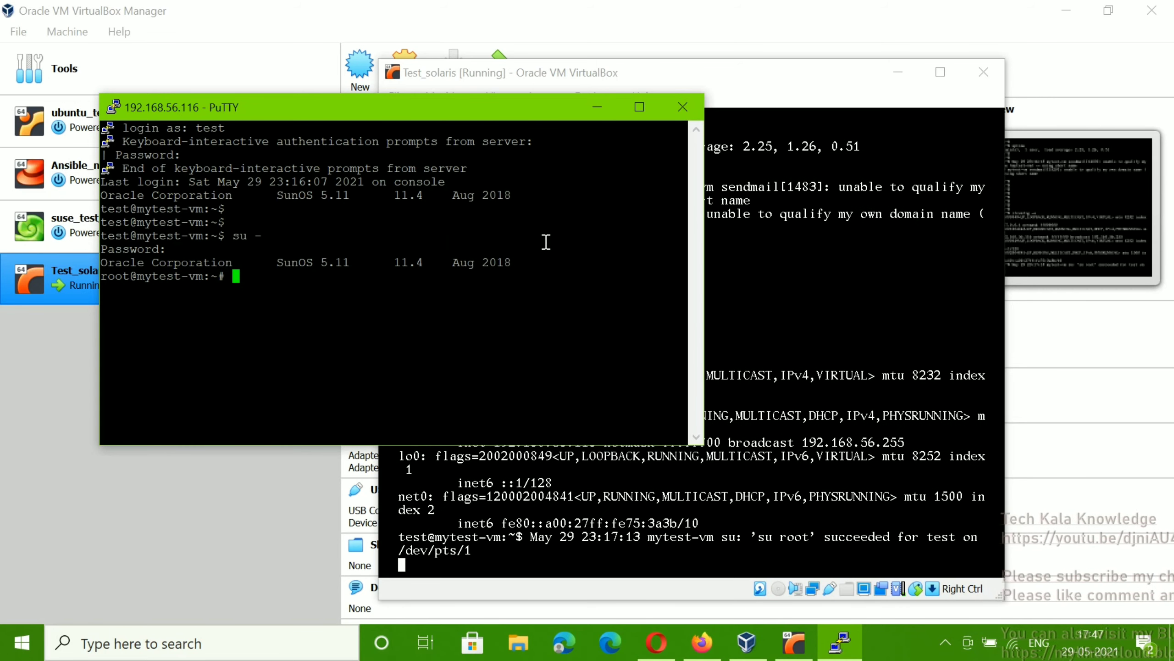
Step: Maximize the PuTTY session and run df -h to list disk usage
{"action": "left_click", "coordinate": [638, 106]}
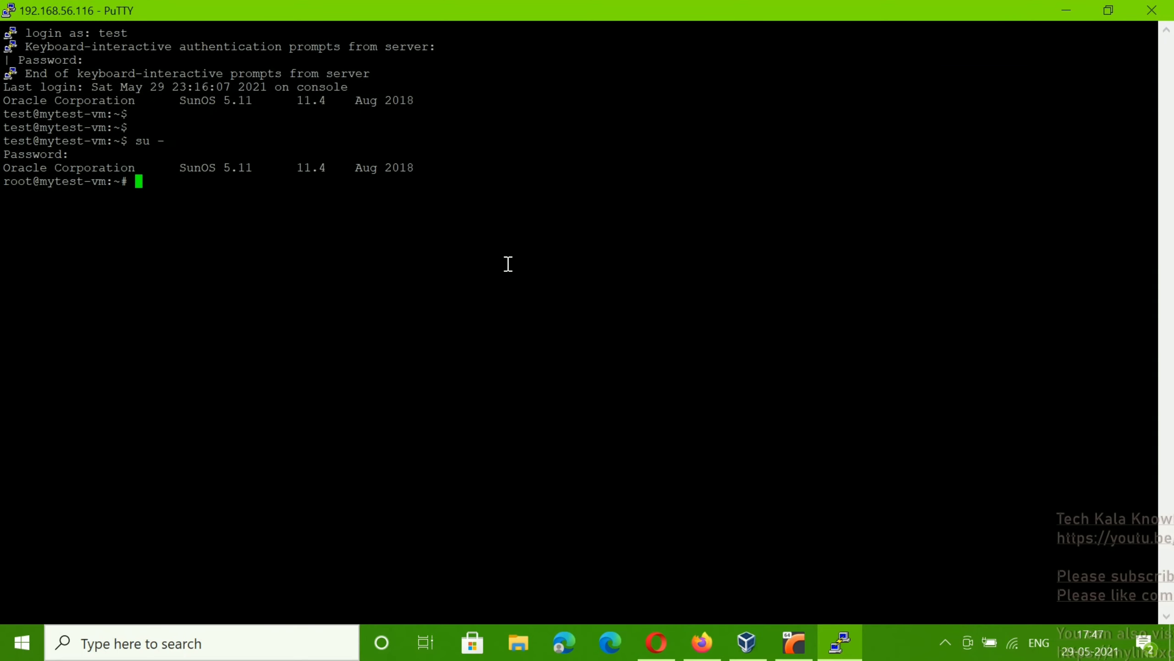
{"action": "key", "text": "Return"}
{"action": "key", "text": "Return"}
{"action": "key", "text": "Return"}
{"action": "key", "text": "Return"}
{"action": "key", "text": "Return"}
{"action": "key", "text": "Return"}
{"action": "key", "text": "Return"}
{"action": "key", "text": "Return"}
{"action": "key", "text": "Return"}
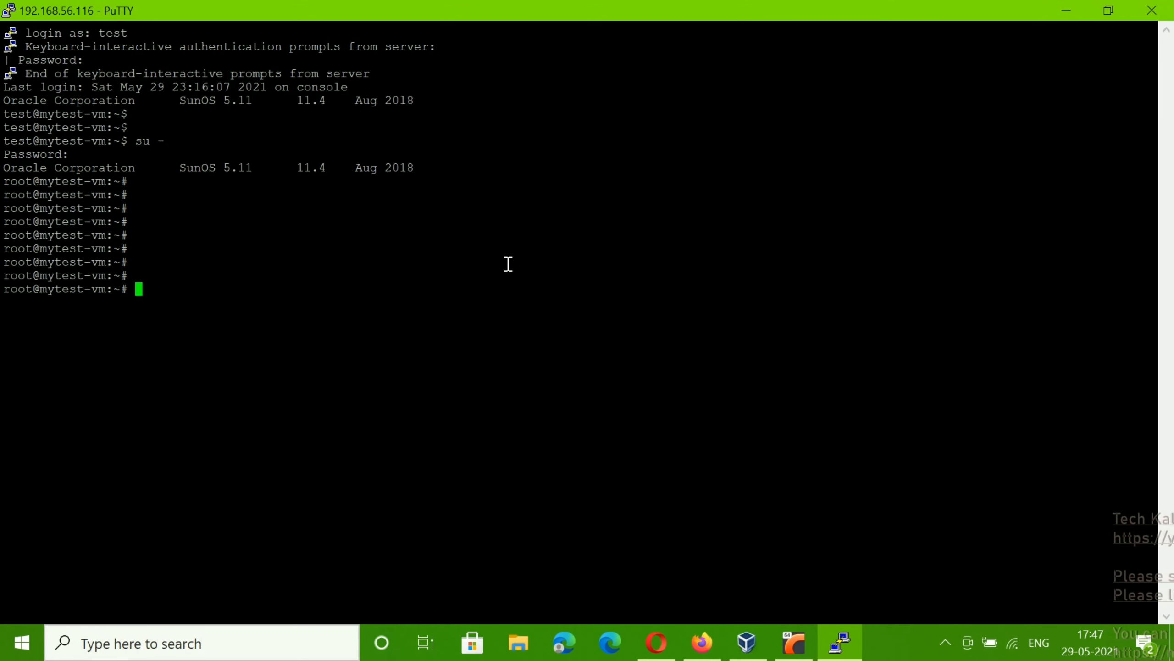
{"action": "type", "text": "df"}
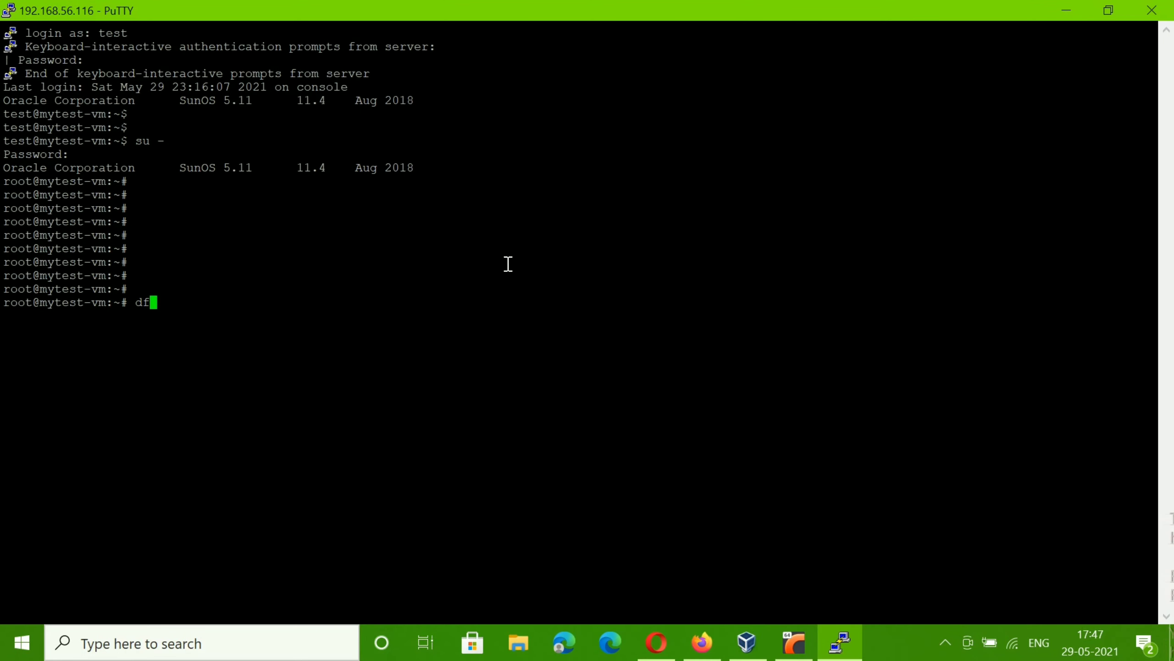
{"action": "type", "text": " -h"}
{"action": "key", "text": "Return"}
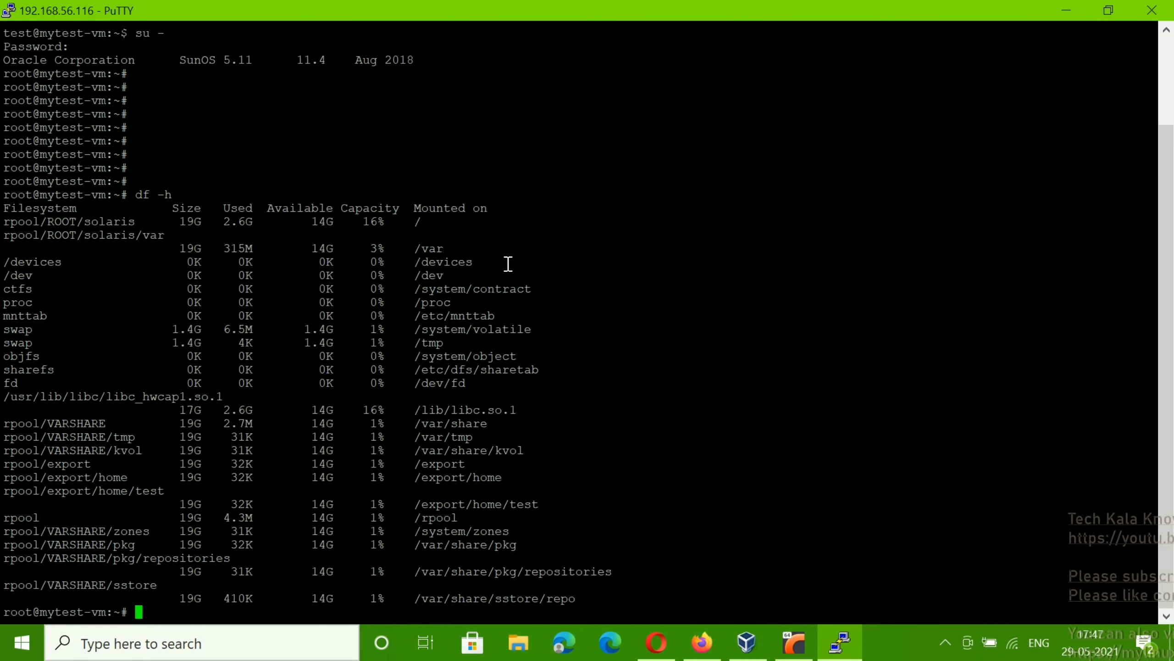
Step: Run uname -r and uname -a to show the Solaris kernel version
{"action": "key", "text": "Return"}
{"action": "key", "text": "Return"}
{"action": "key", "text": "Return"}
{"action": "key", "text": "Return"}
{"action": "key", "text": "Return"}
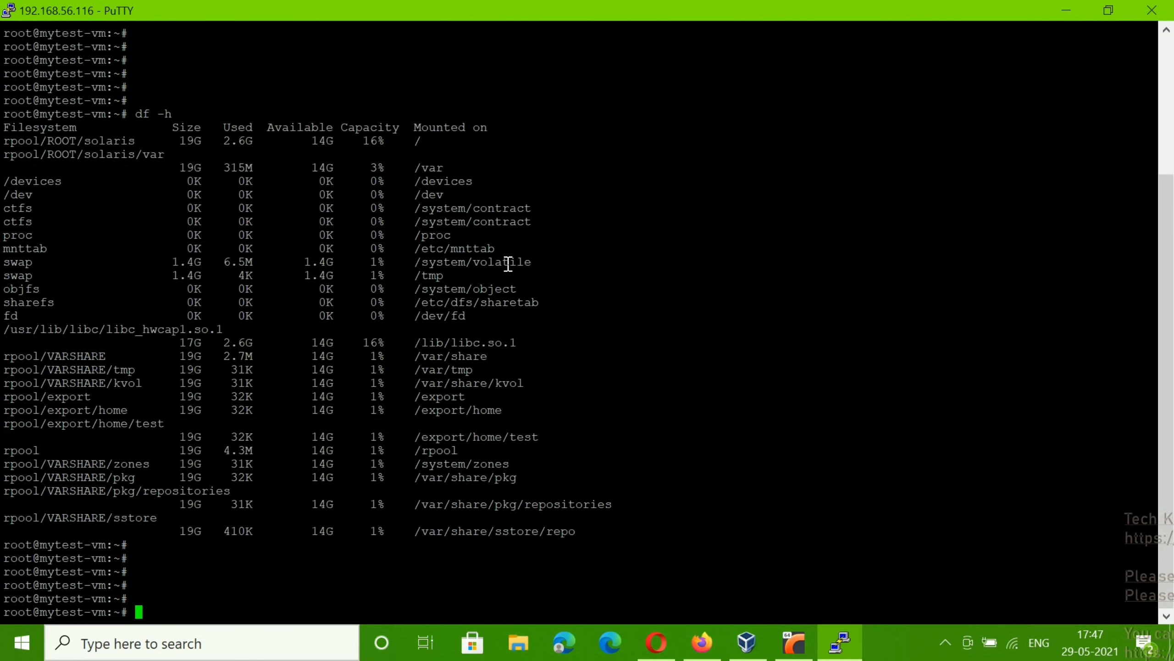
{"action": "key", "text": "Return"}
{"action": "type", "text": "unm"}
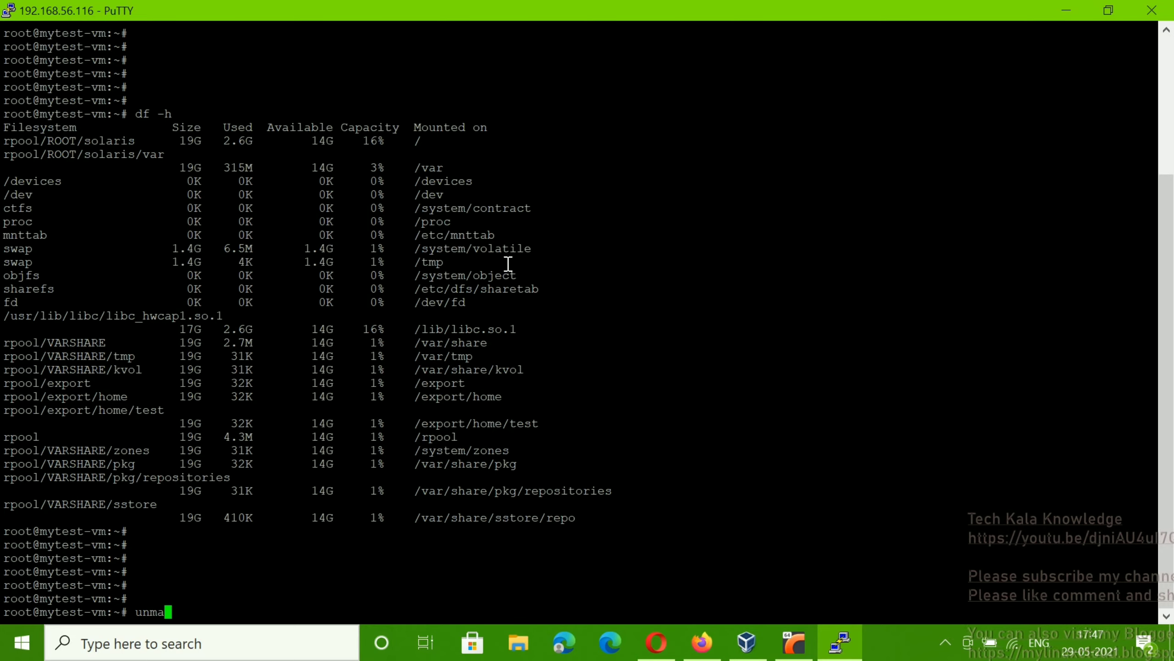
{"action": "type", "text": "a"}
{"action": "key", "text": "BackSpace"}
{"action": "key", "text": "BackSpace"}
{"action": "key", "text": "BackSpace"}
{"action": "key", "text": "BackSpace"}
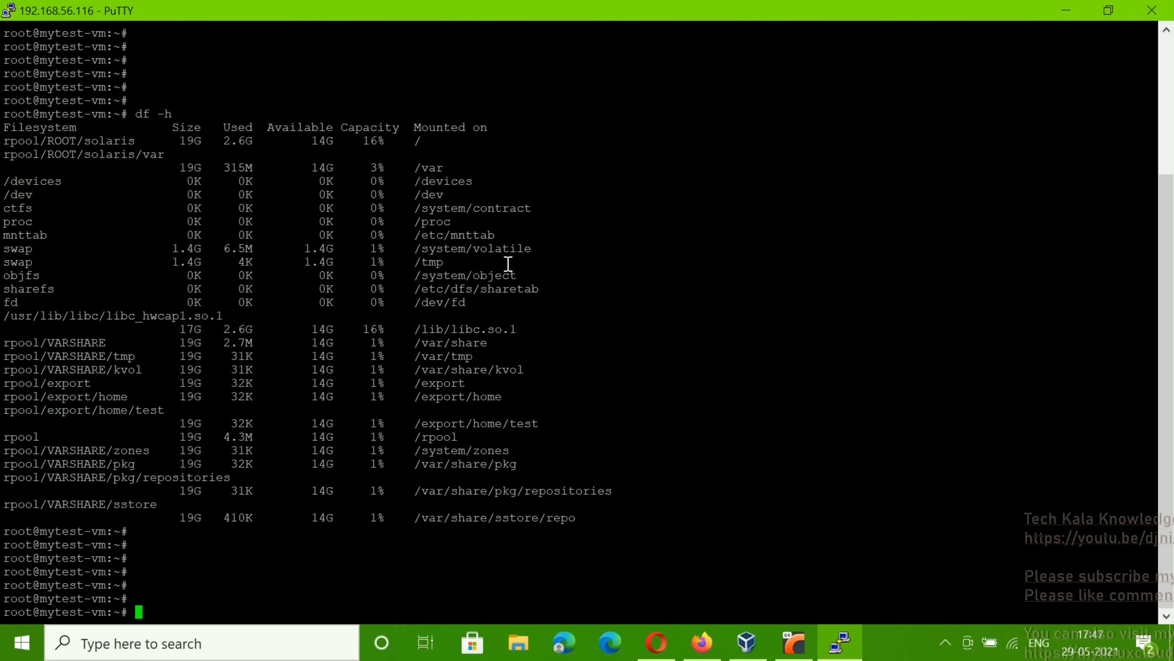
{"action": "type", "text": "uname -r"}
{"action": "key", "text": "Return"}
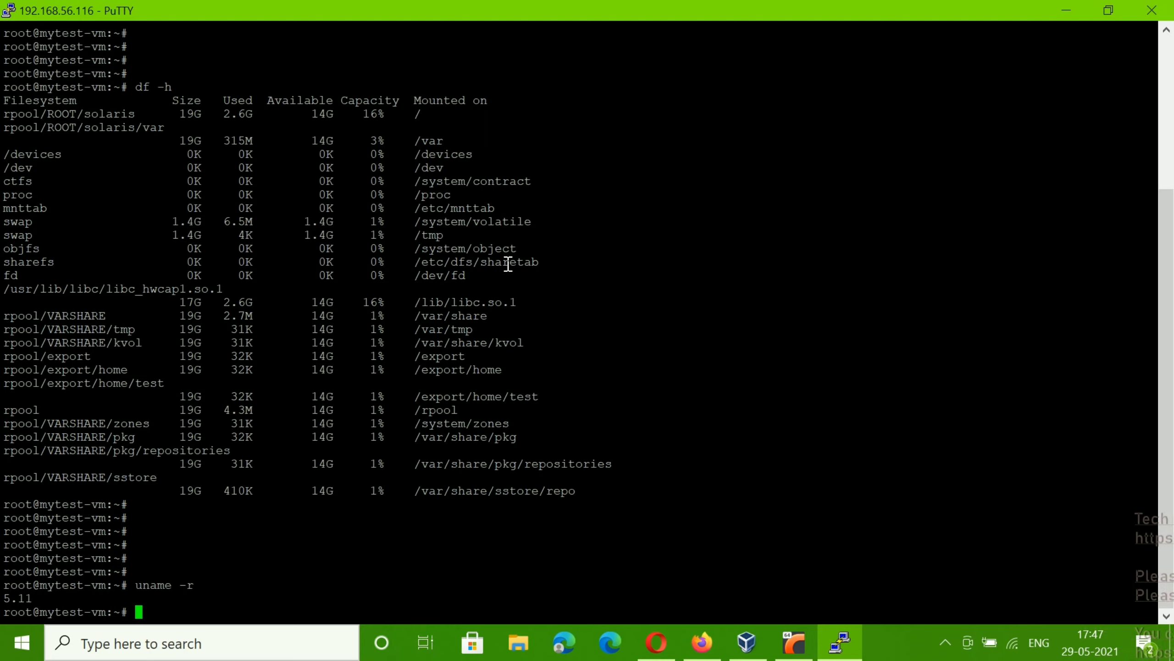
{"action": "key", "text": "Up"}
{"action": "key", "text": "Return"}
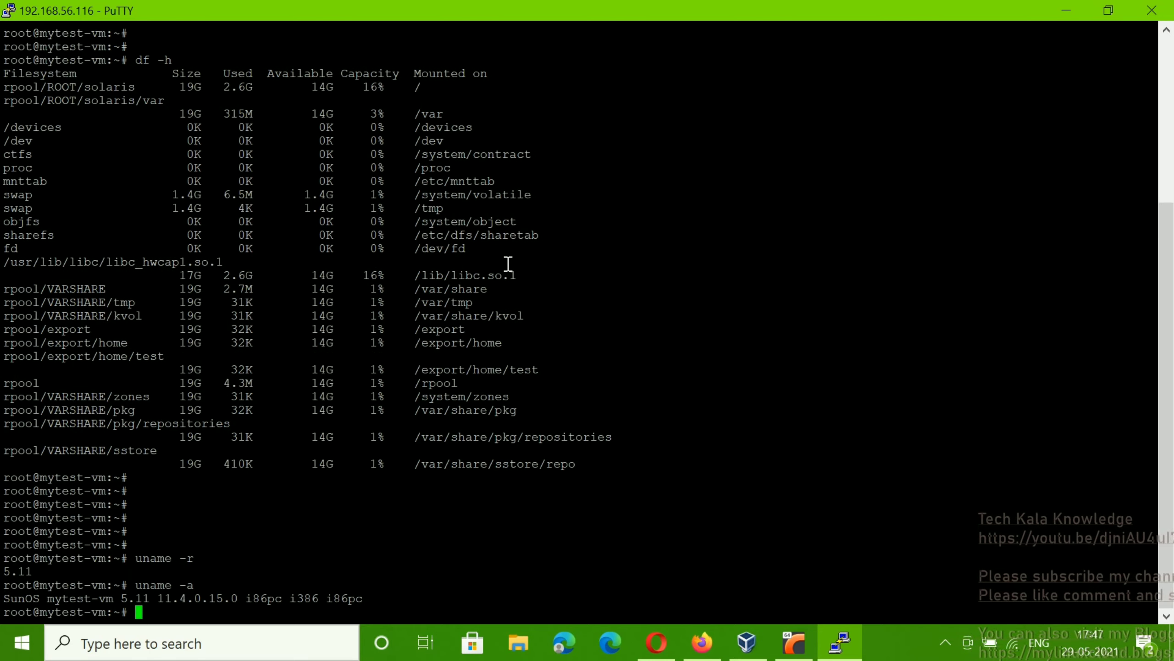
{"action": "key", "text": "Return"}
{"action": "key", "text": "Return"}
{"action": "key", "text": "Return"}
{"action": "key", "text": "Return"}
{"action": "key", "text": "Return"}
{"action": "key", "text": "Return"}
{"action": "key", "text": "Return"}
{"action": "key", "text": "Return"}
{"action": "key", "text": "Return"}
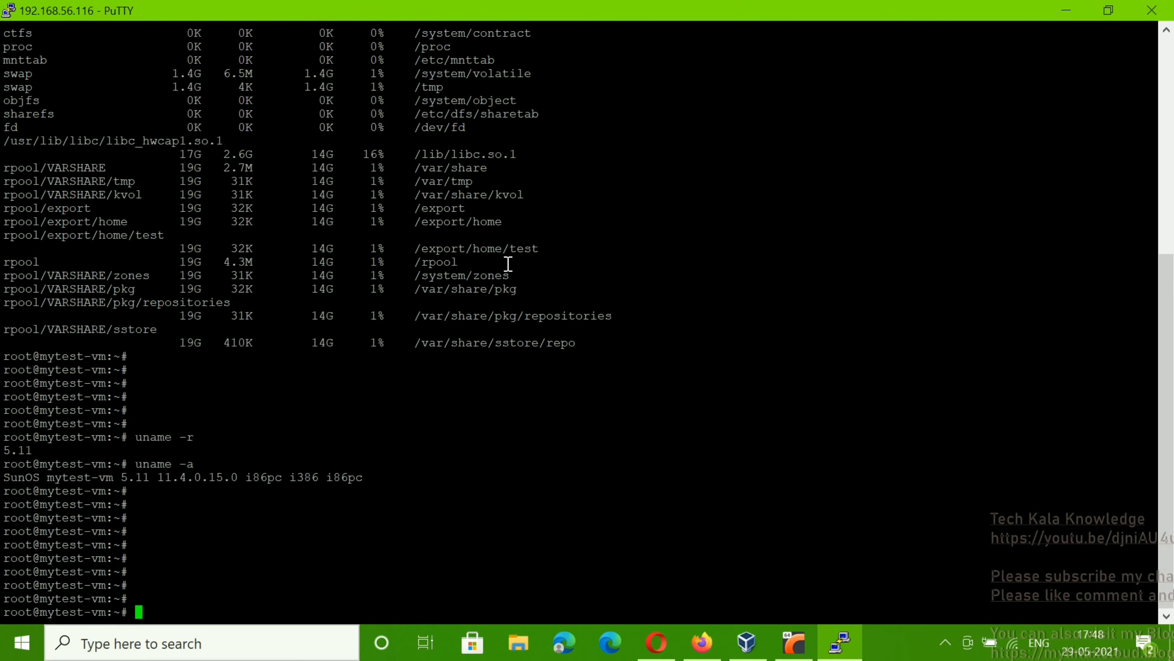
Step: Bring the Test_solaris console in front of PuTTY and expand the hidden tray icons
{"action": "left_click", "coordinate": [794, 642]}
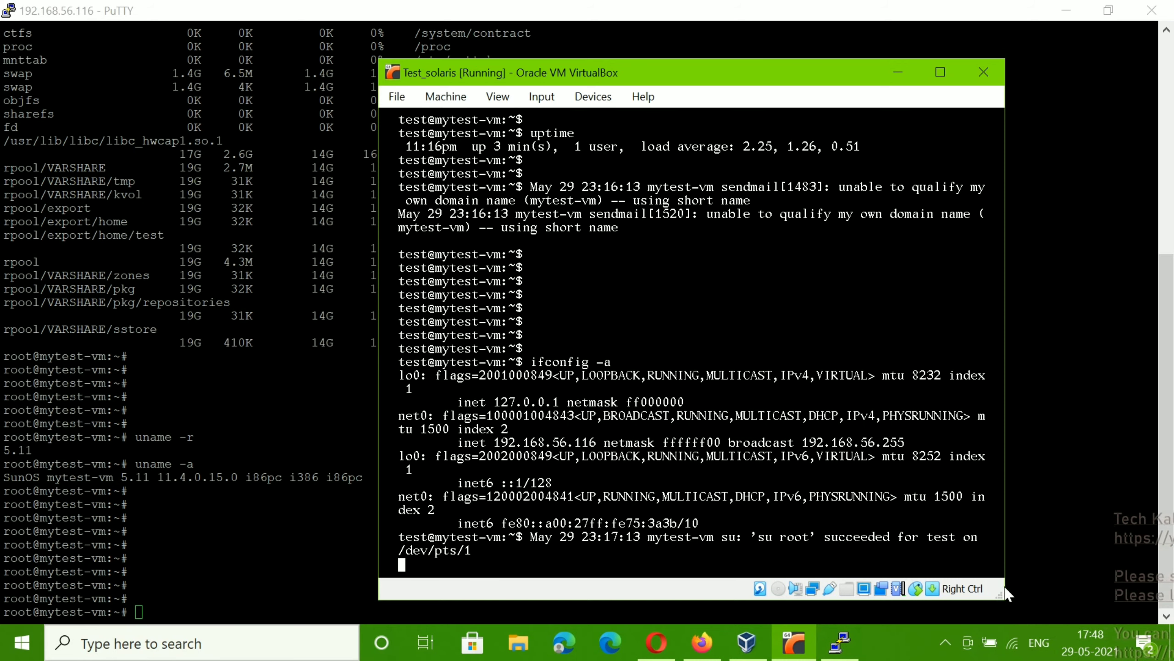
{"action": "left_click", "coordinate": [946, 643]}
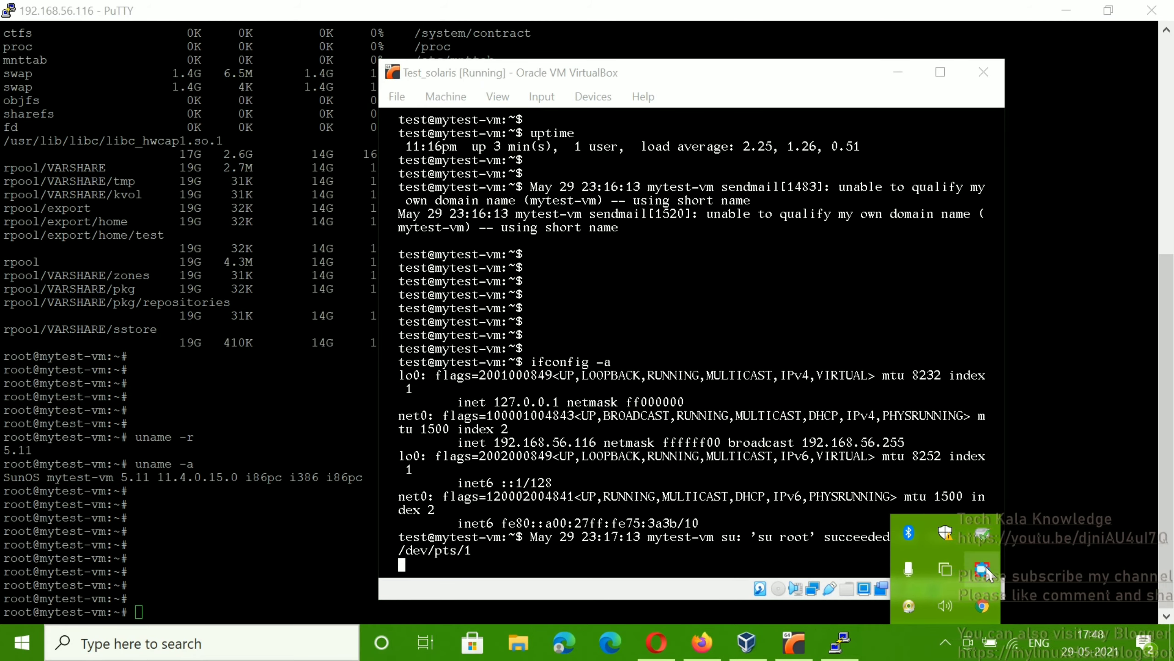